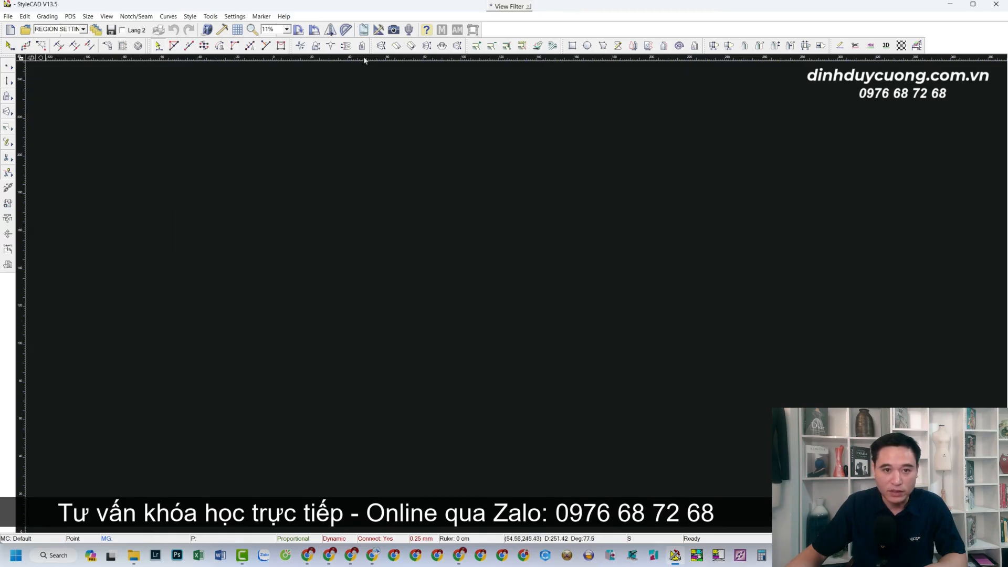
# Check the program's version information in the Help menu, then close it
pyautogui.click(284, 17)
pyautogui.click(314, 27)
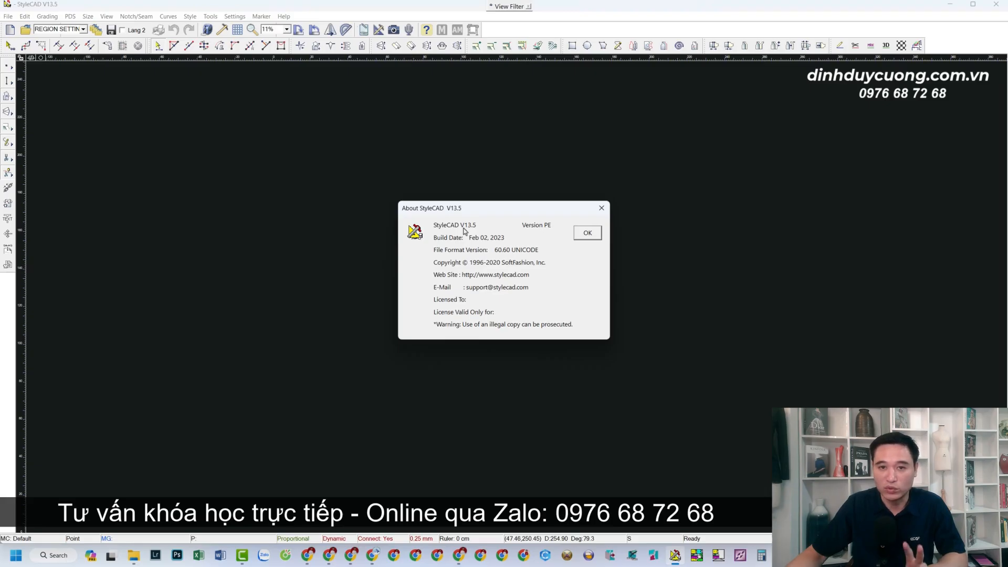
pyautogui.click(582, 235)
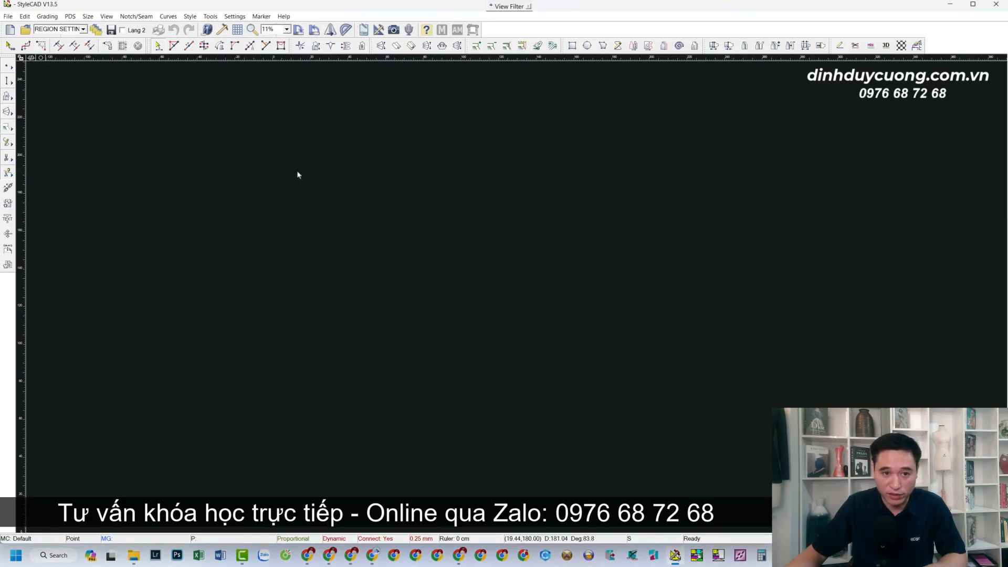
# Compare inch, centimetre and millimetre units in User Preferences, apply, and start the rectangle tool
pyautogui.click(235, 17)
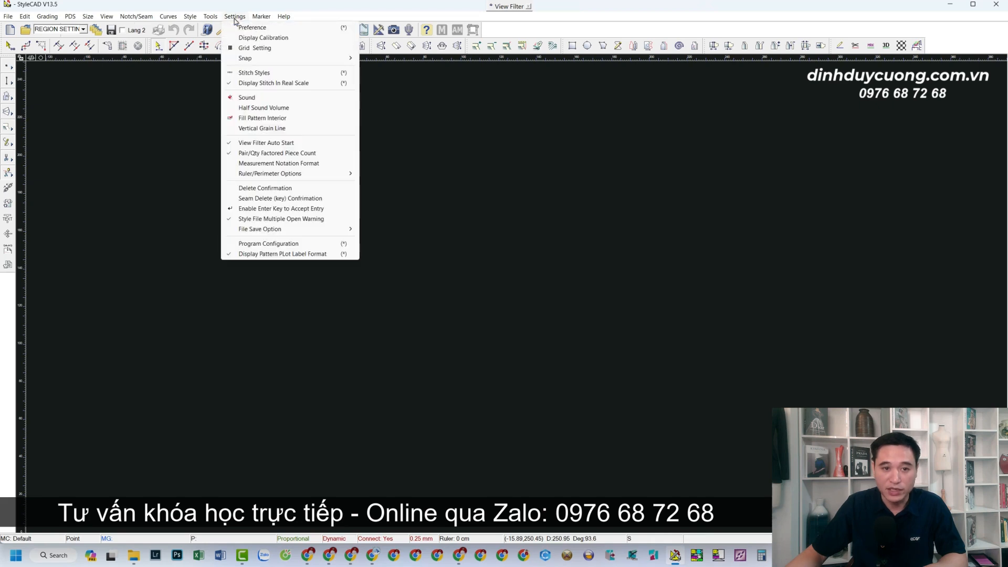
pyautogui.click(259, 28)
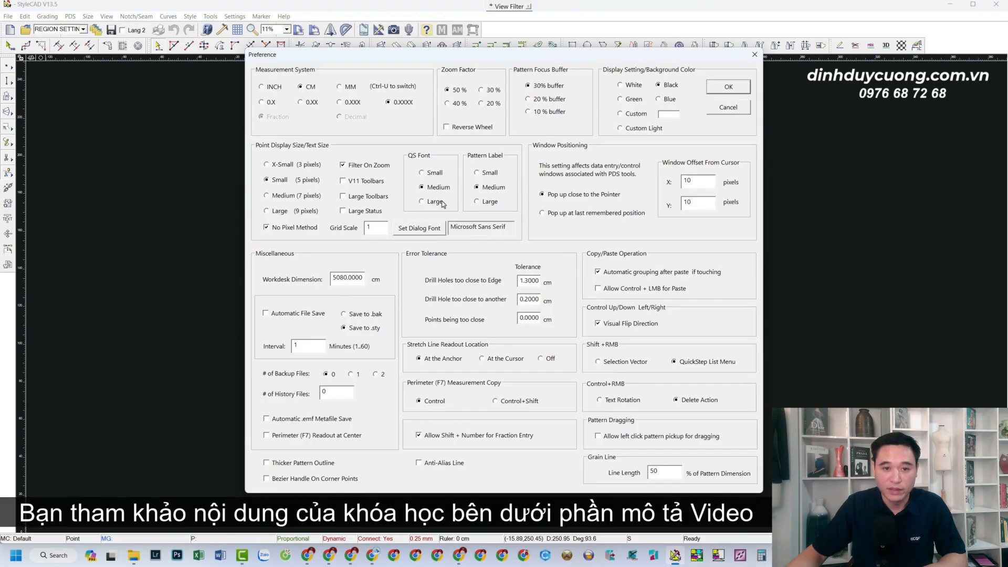
pyautogui.click(262, 87)
pyautogui.click(300, 87)
pyautogui.click(271, 89)
pyautogui.click(311, 91)
pyautogui.click(339, 88)
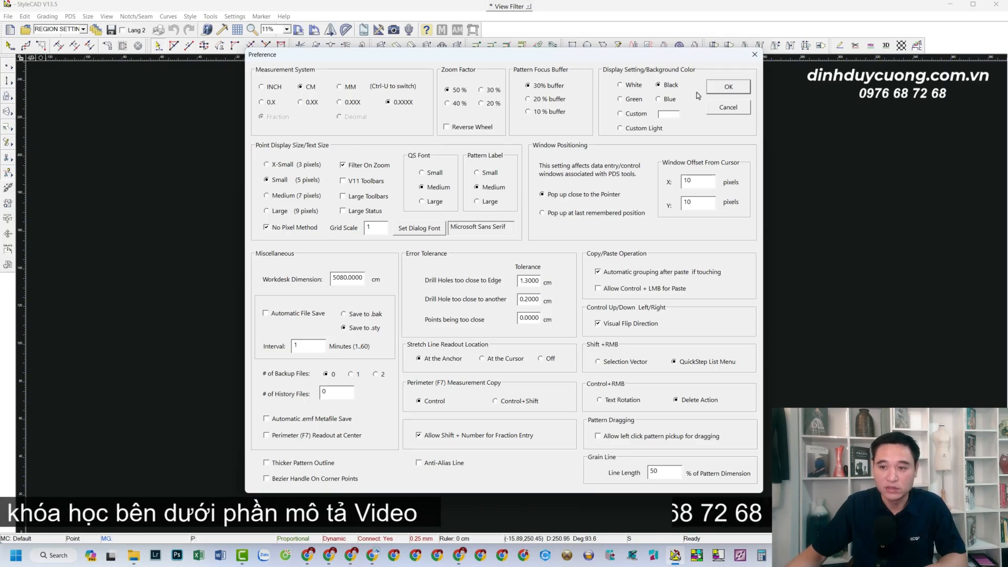
pyautogui.click(728, 88)
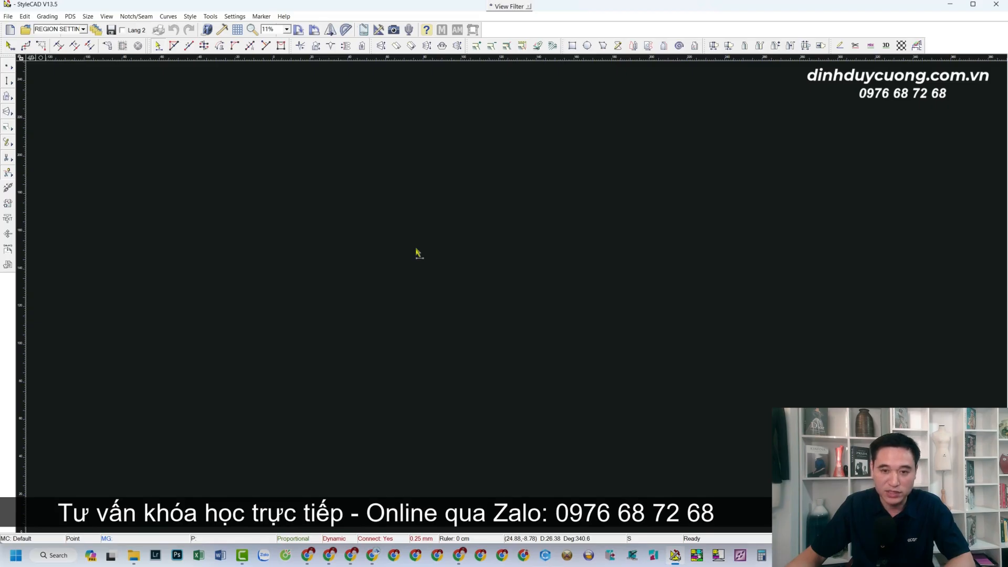
pyautogui.press('r')
pyautogui.press('r')
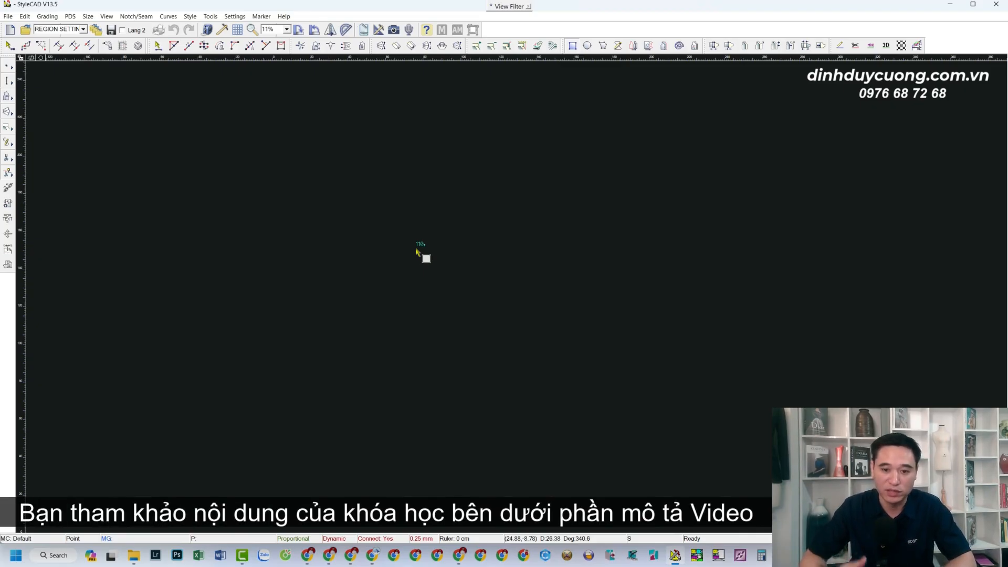
# Place the 110 × 20.5 rectangle piece 'temp' and show each side's length with F4
pyautogui.click(367, 251)
pyautogui.scroll(5, 469, 276)
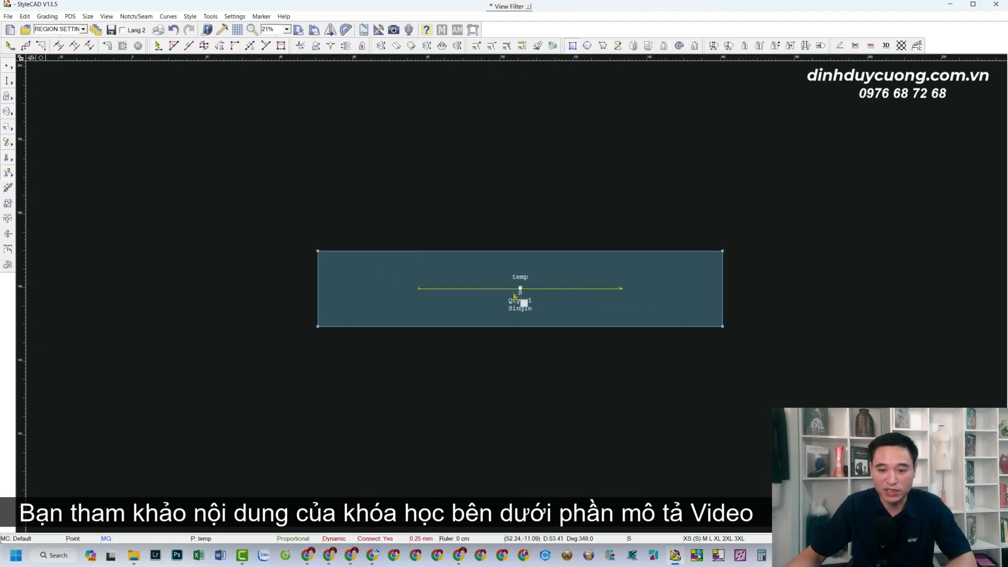
pyautogui.scroll(1, 514, 295)
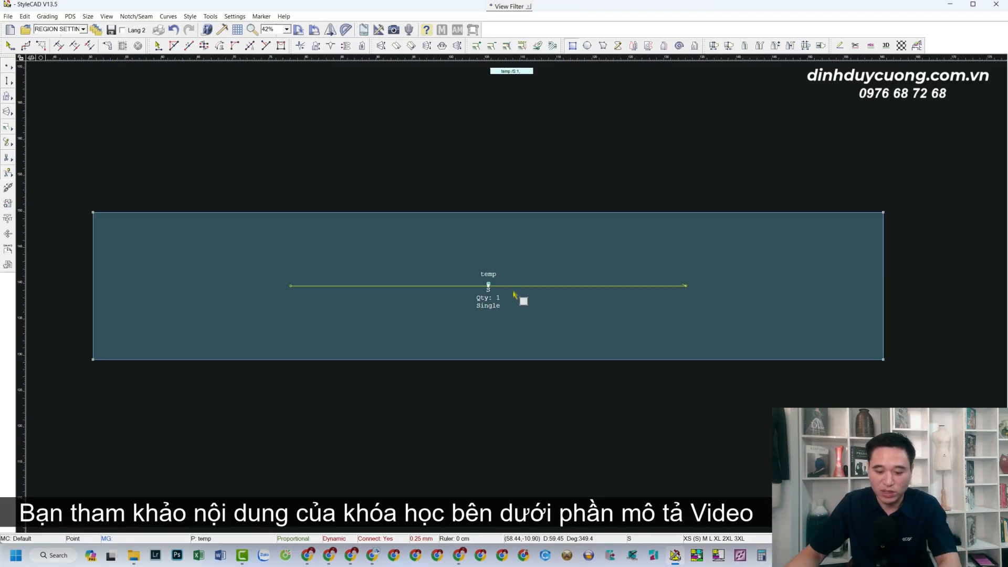
pyautogui.press('F4')
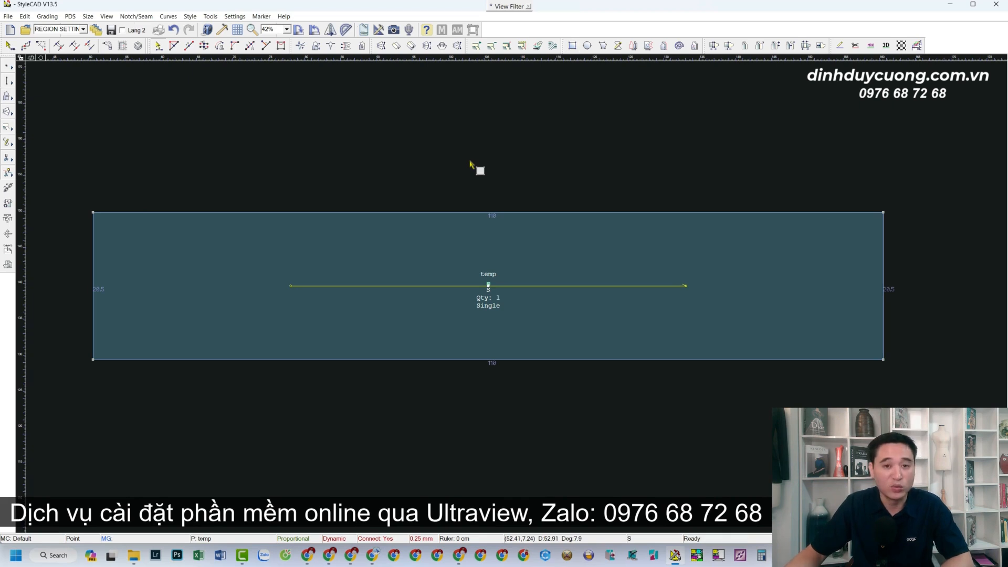
pyautogui.scroll(2, 844, 271)
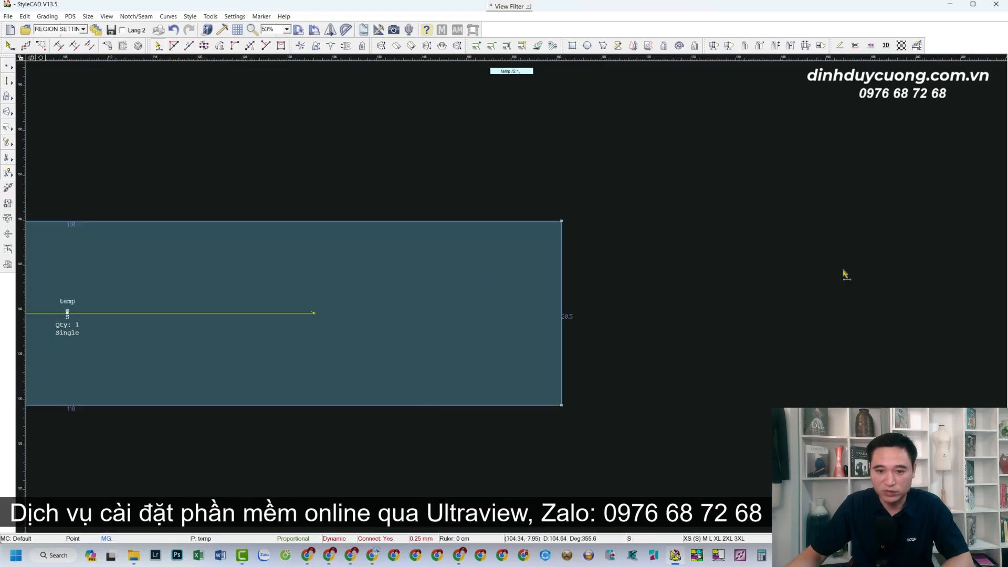
pyautogui.scroll(1, 519, 295)
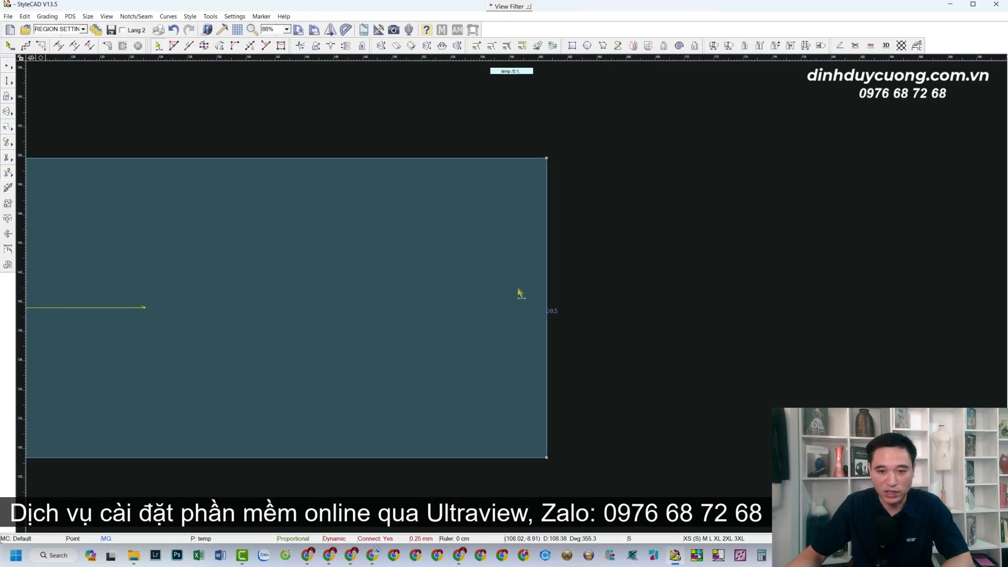
pyautogui.scroll(1, 519, 288)
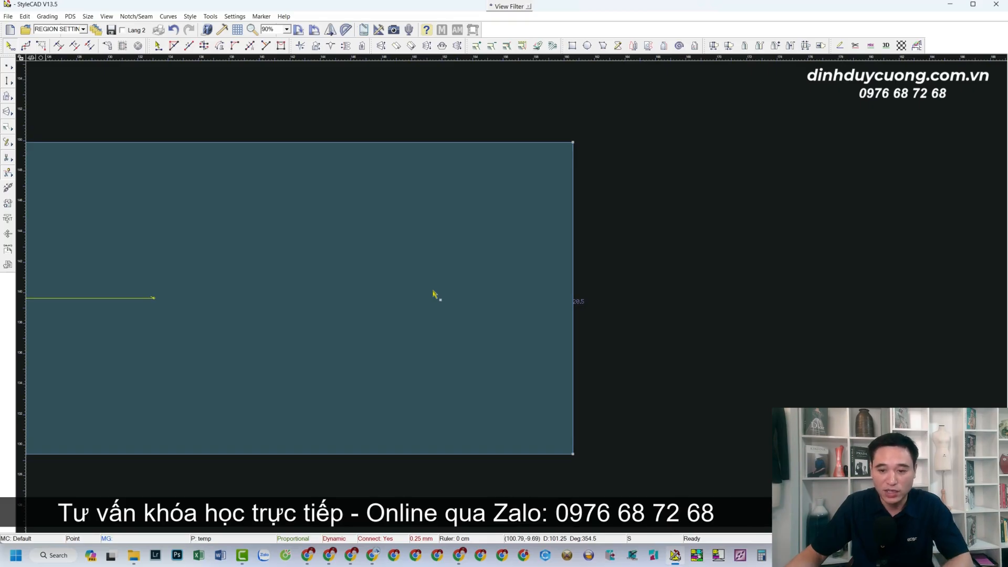
pyautogui.scroll(1, 512, 298)
pyautogui.scroll(-1, 513, 297)
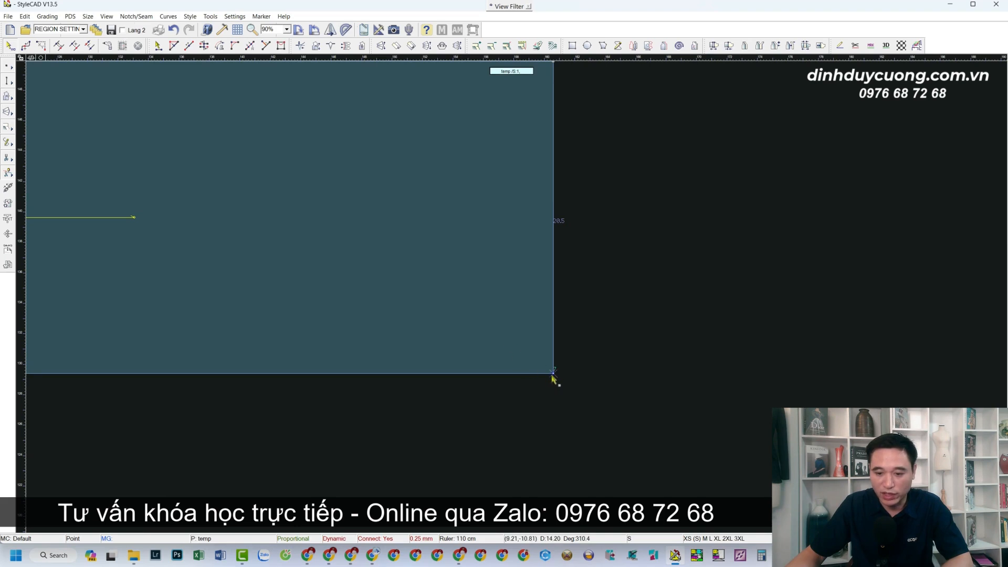
# Mark points 7 from the bottom-right corner and 6.5 up the right edge
pyautogui.click(446, 373)
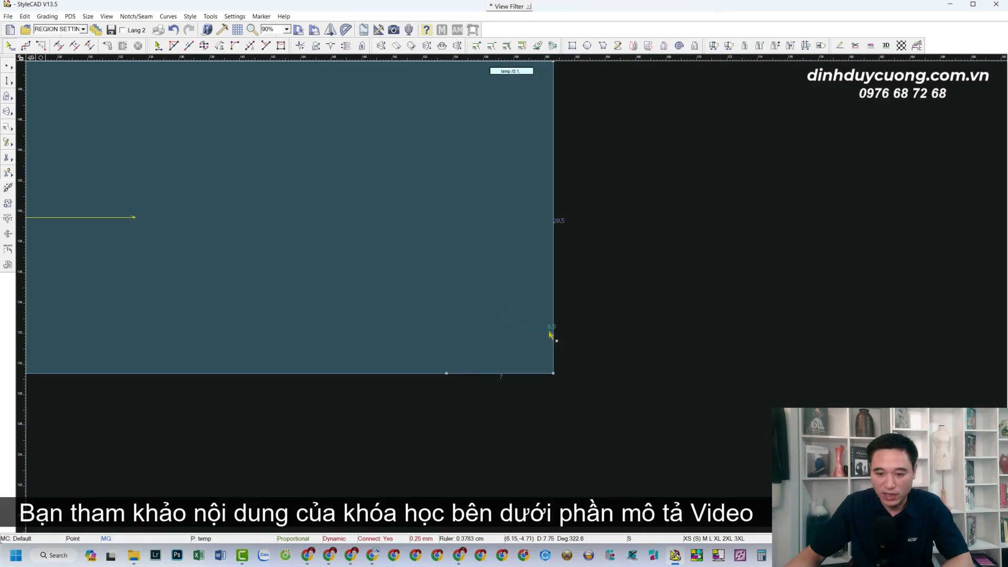
pyautogui.click(555, 355)
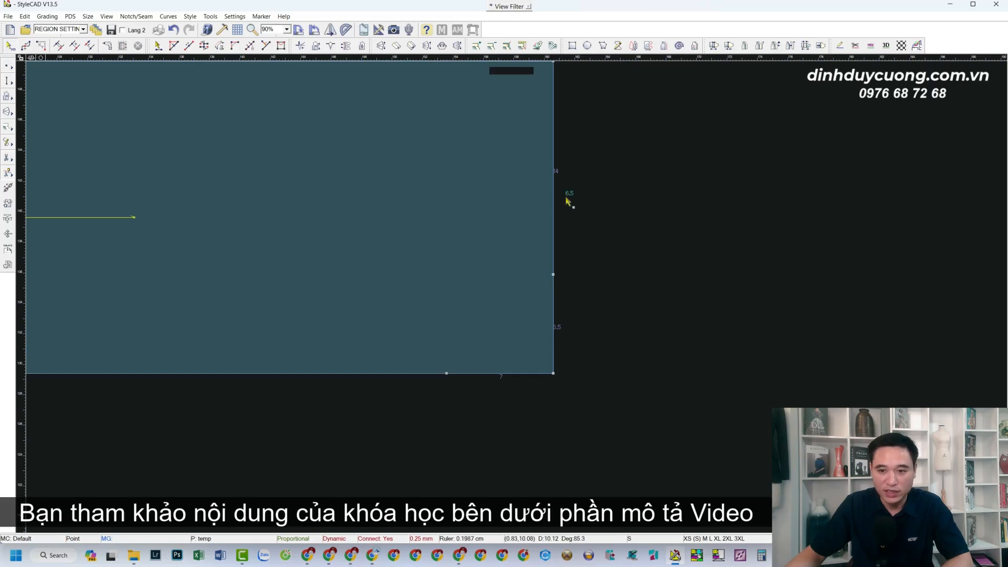
pyautogui.scroll(-3, 473, 236)
pyautogui.scroll(3, 513, 289)
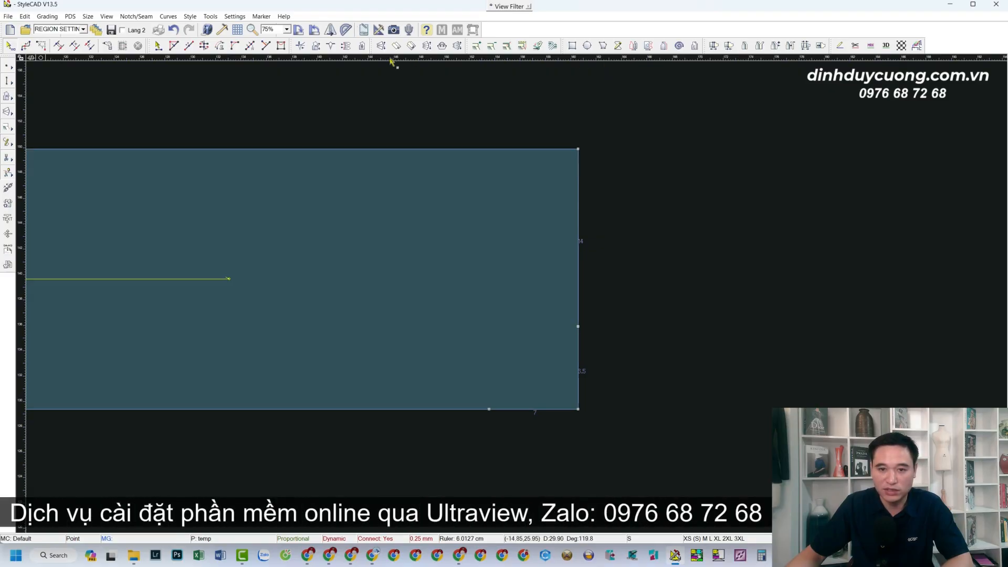
# Lay horizontal and vertical guides through both points, and add a point 3 down the right edge
pyautogui.moveTo(578, 61); pyautogui.dragTo(578, 327)
pyautogui.moveTo(22, 293); pyautogui.dragTo(488, 409)
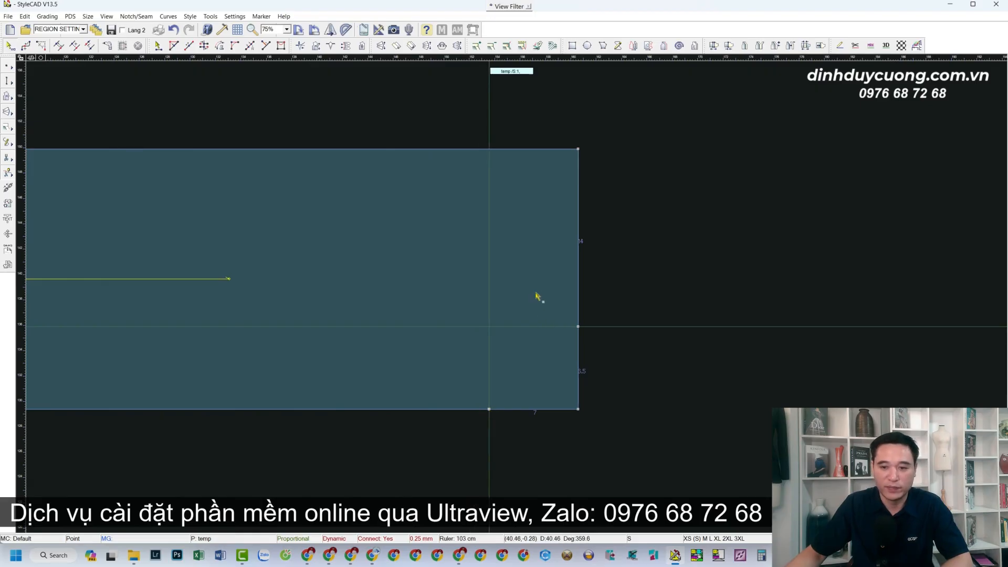
pyautogui.scroll(1, 537, 295)
pyautogui.scroll(-1, 536, 293)
pyautogui.scroll(1, 525, 291)
pyautogui.scroll(1, 511, 293)
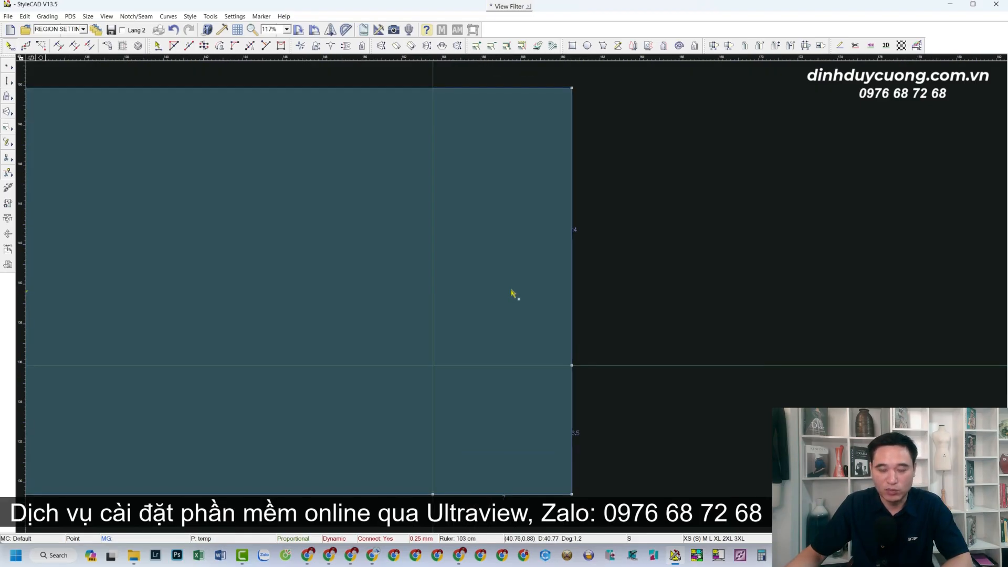
pyautogui.scroll(-2, 512, 292)
pyautogui.scroll(1, 516, 292)
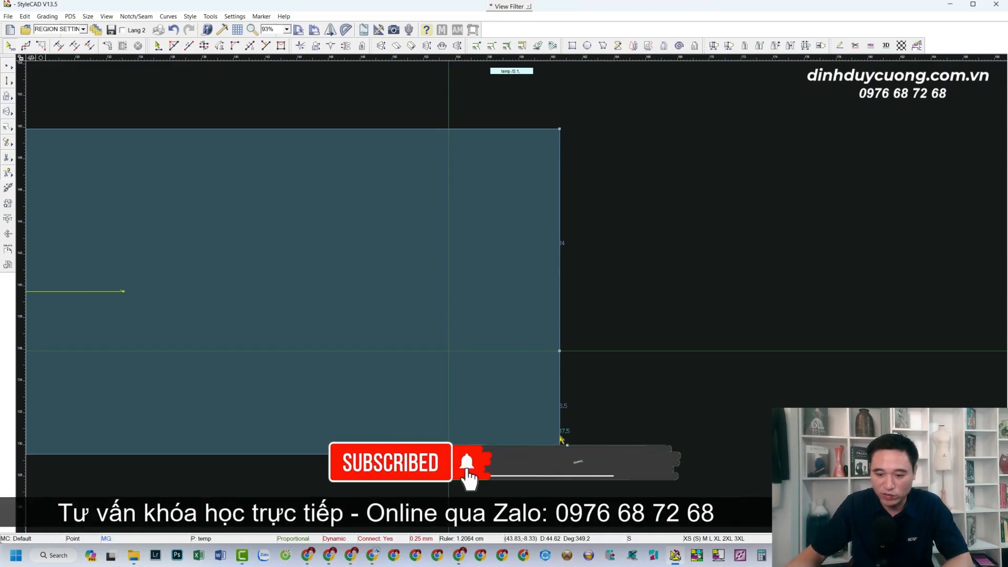
pyautogui.click(560, 176)
# Run a horizontal guide through the 3 cm right-edge point and shift that point 3.9 inward
pyautogui.moveTo(595, 62); pyautogui.dragTo(559, 176)
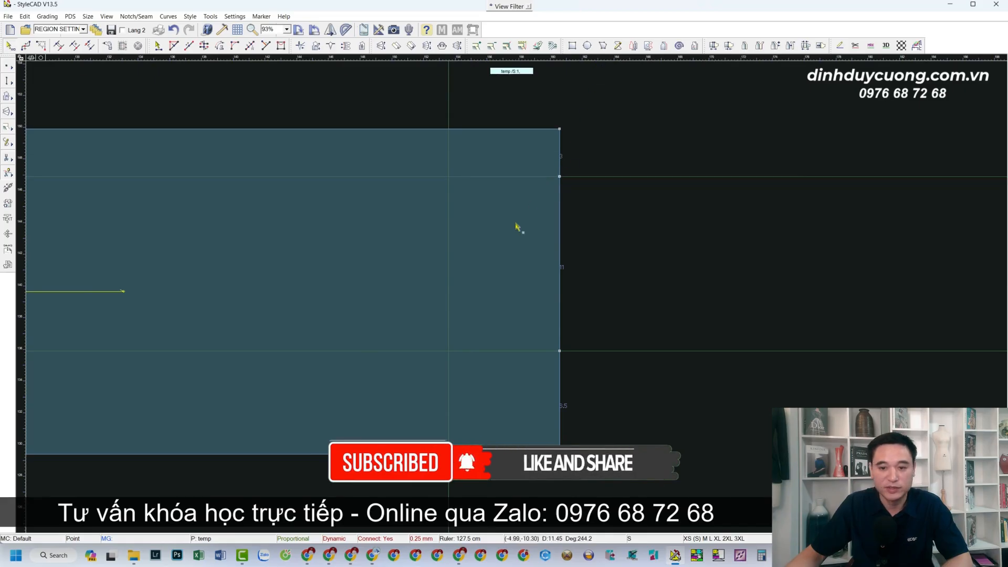
pyautogui.scroll(-3, 476, 284)
pyautogui.scroll(3, 509, 294)
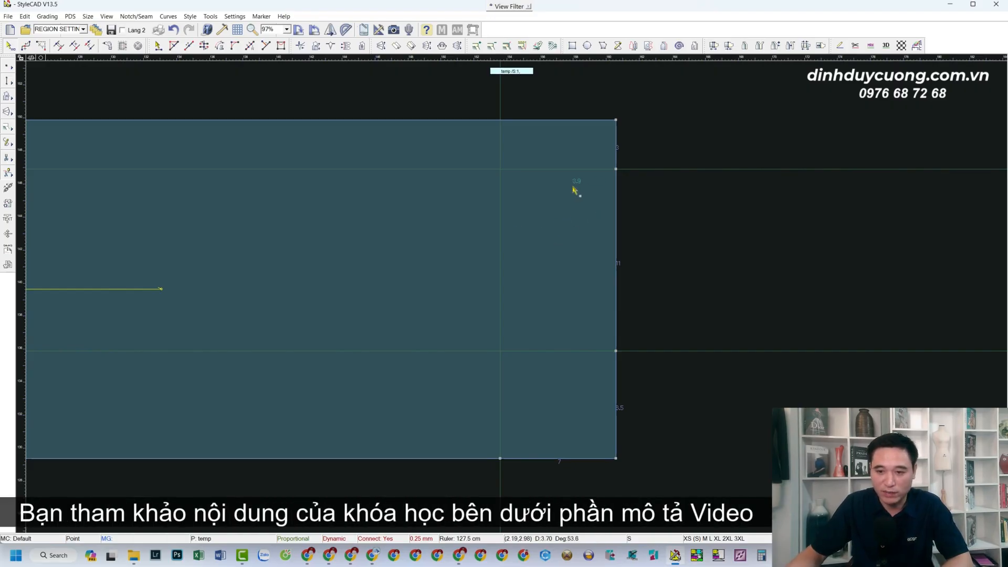
pyautogui.click(616, 169)
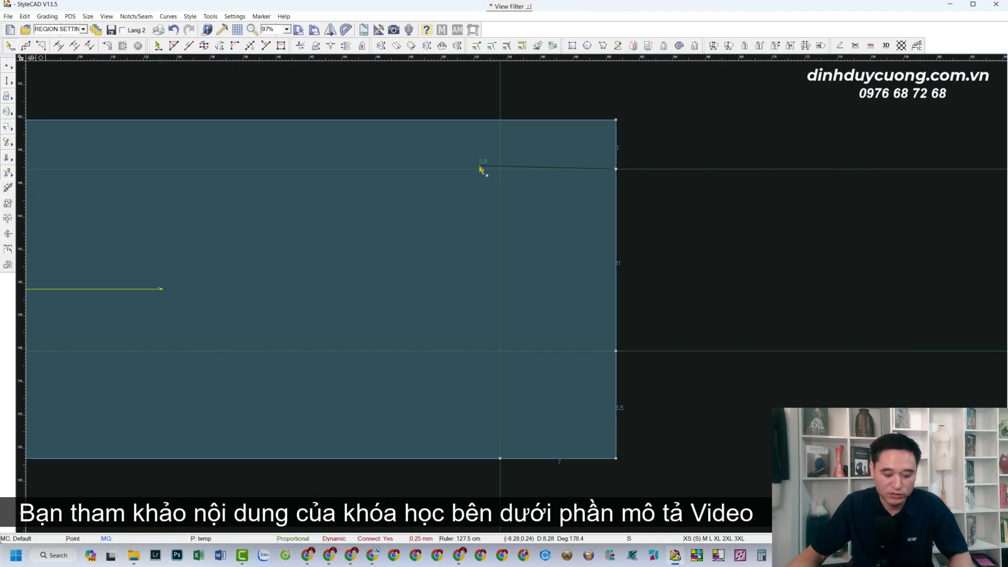
pyautogui.click(448, 182)
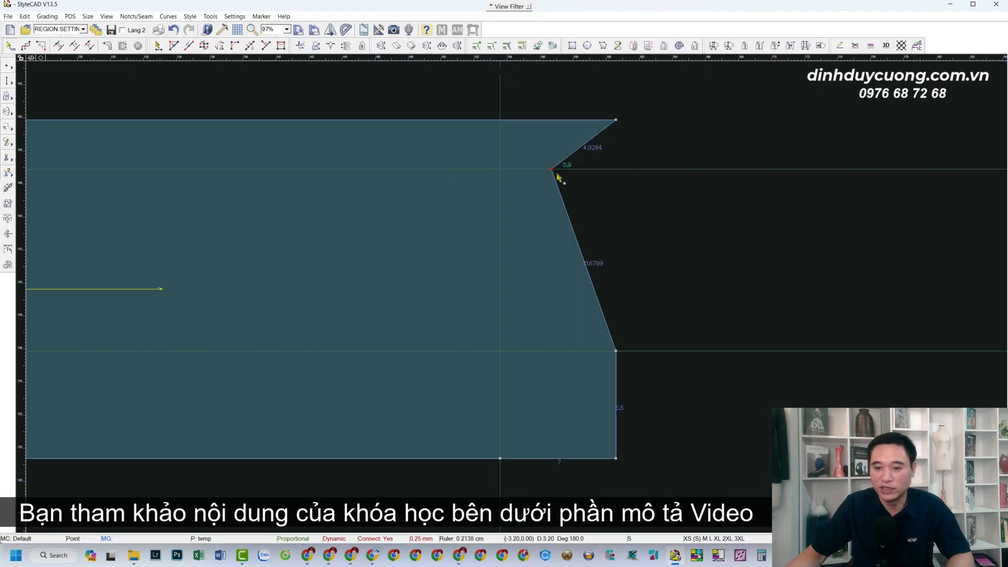
pyautogui.scroll(-4, 425, 279)
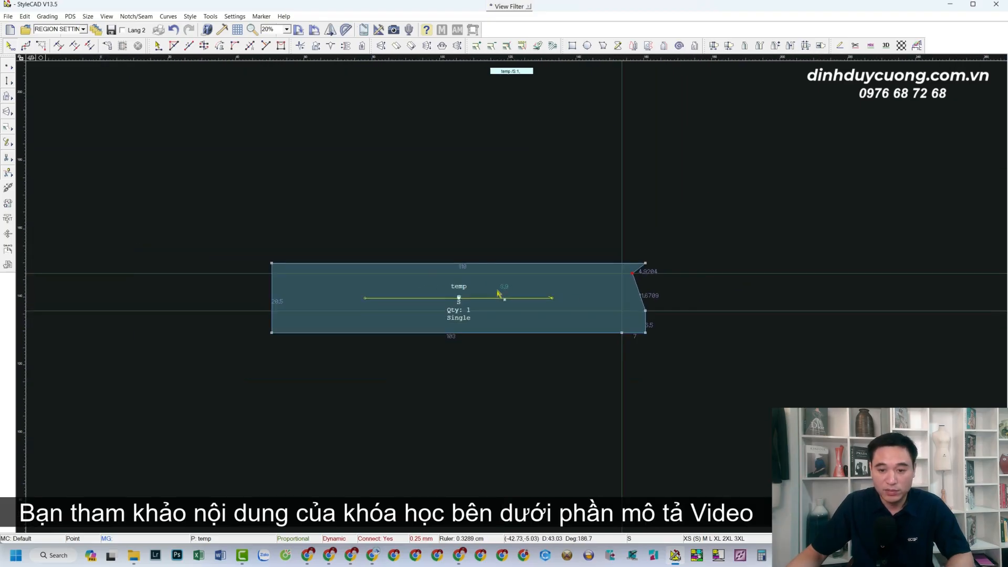
pyautogui.scroll(2, 504, 290)
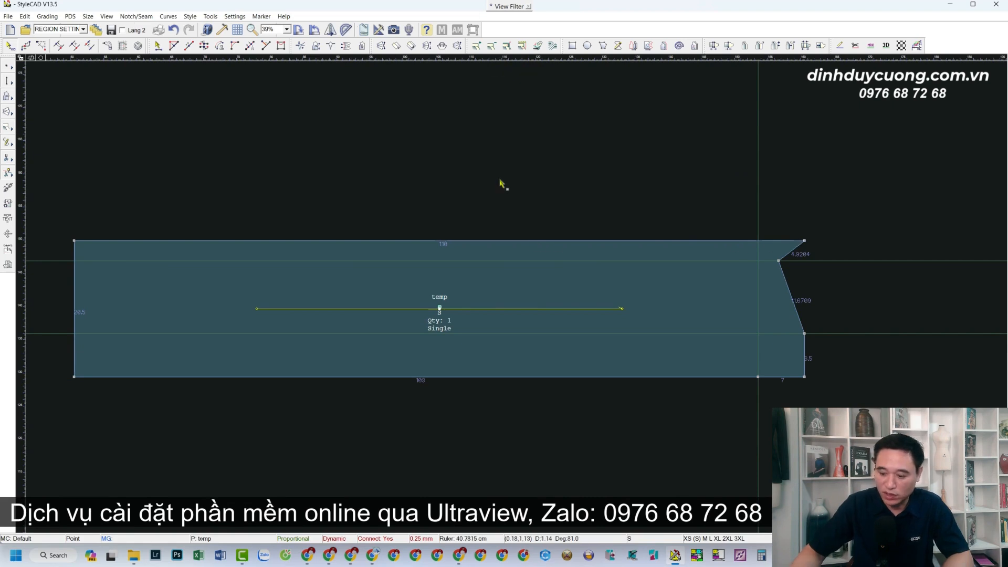
# Add a top-edge point 40 from the right end with a vertical guide through it
pyautogui.write('40')
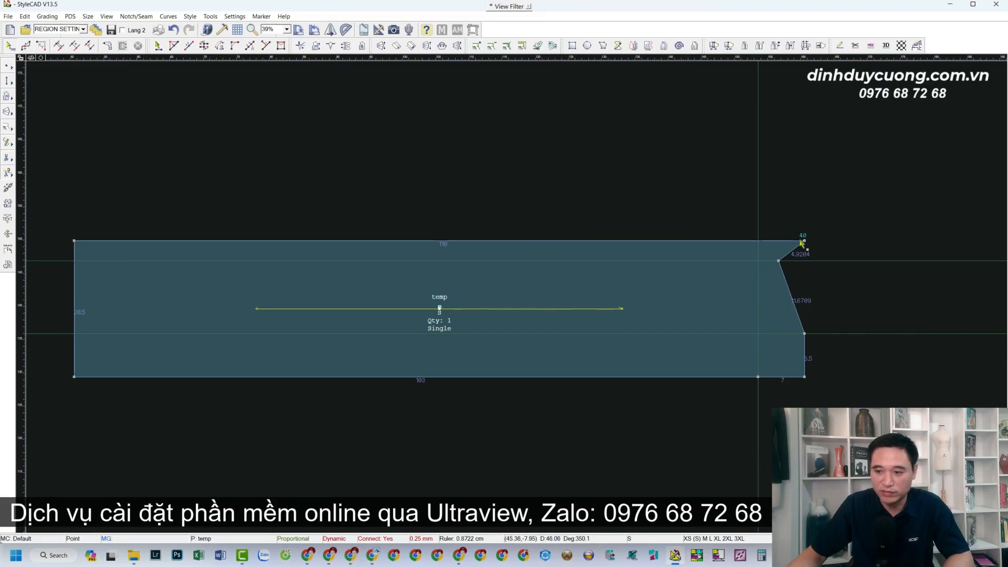
pyautogui.click(539, 241)
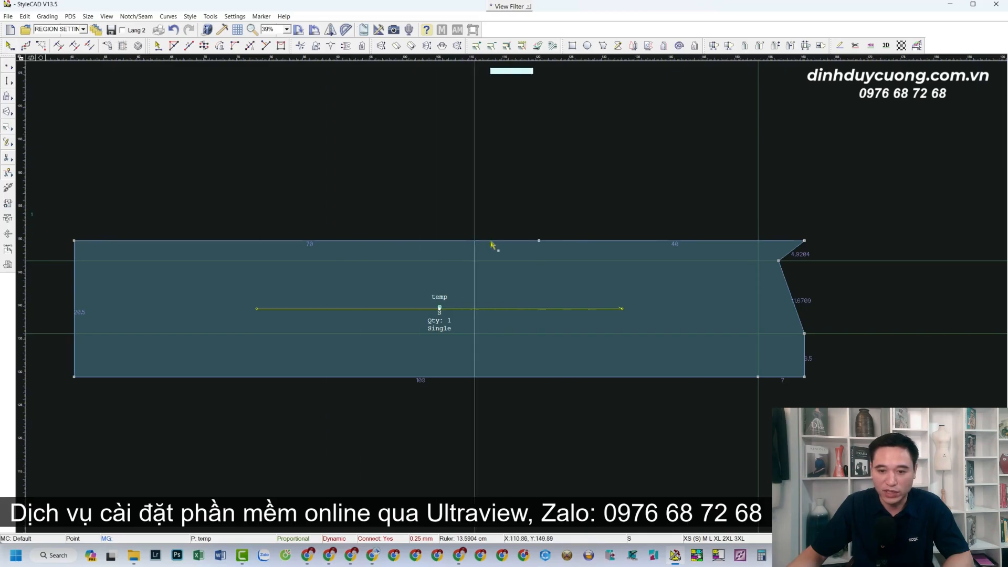
pyautogui.click(539, 241)
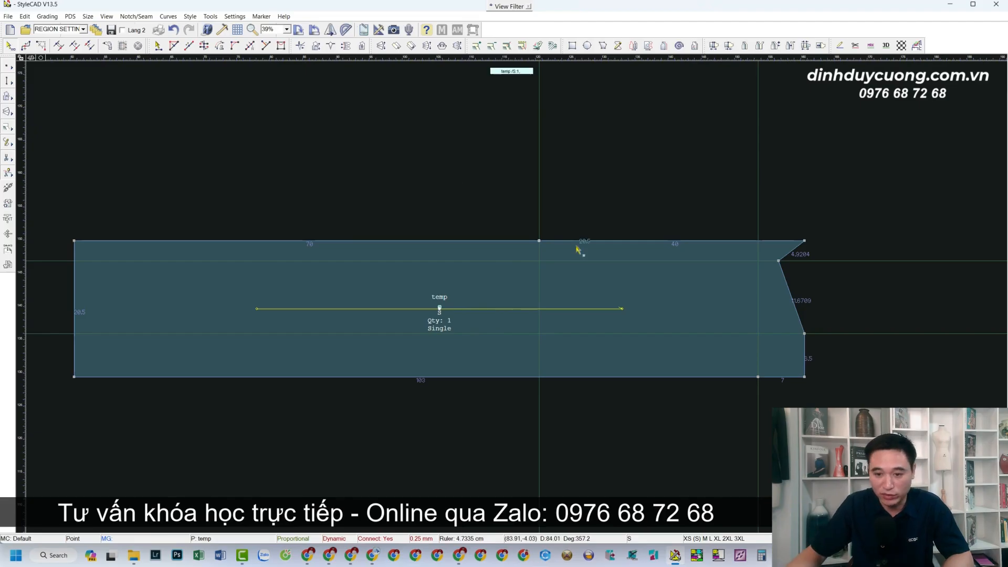
# Add a second top-edge point 20.5 further along and fix a vertical guide there
pyautogui.click(517, 242)
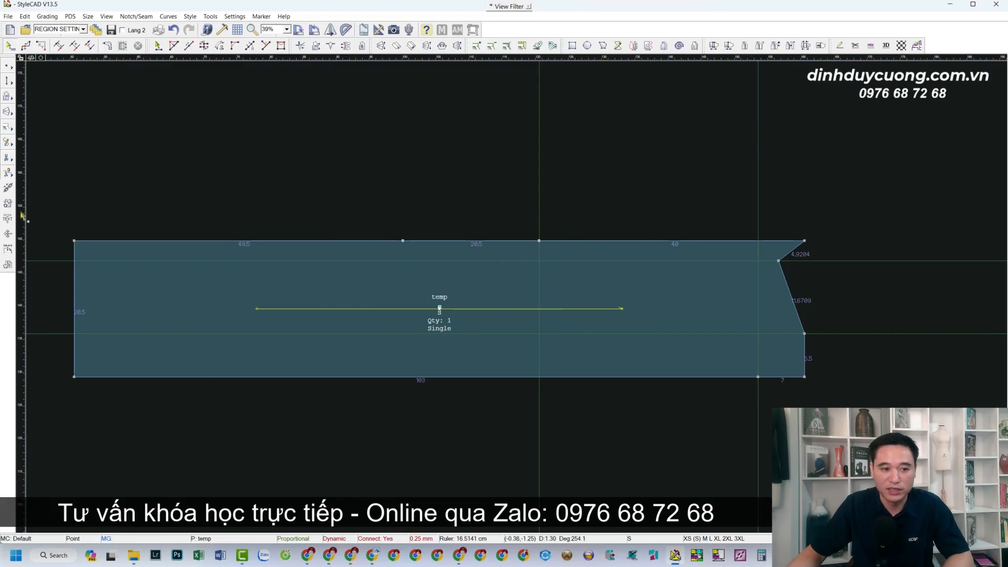
pyautogui.moveTo(400, 239); pyautogui.dragTo(402, 240)
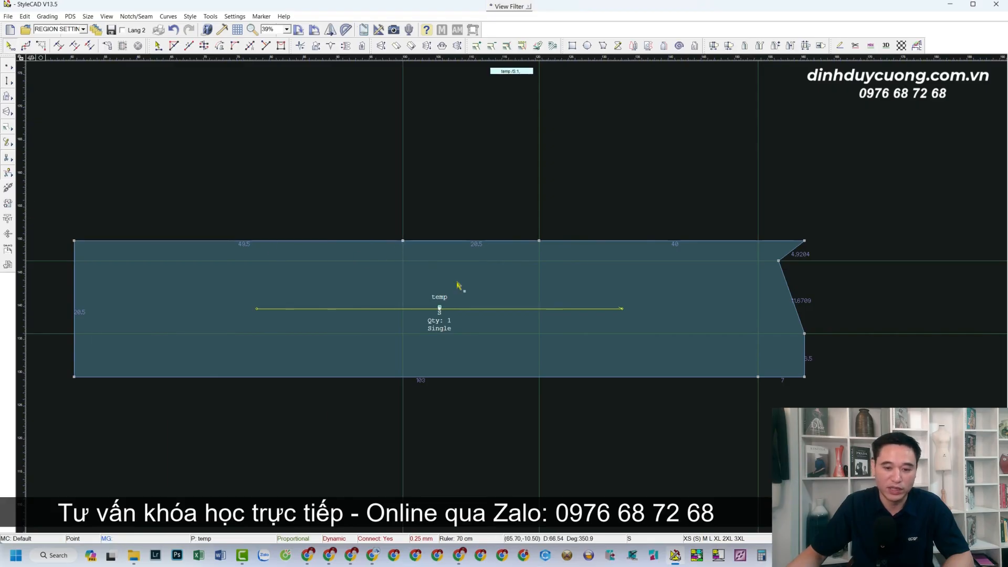
pyautogui.scroll(2, 647, 301)
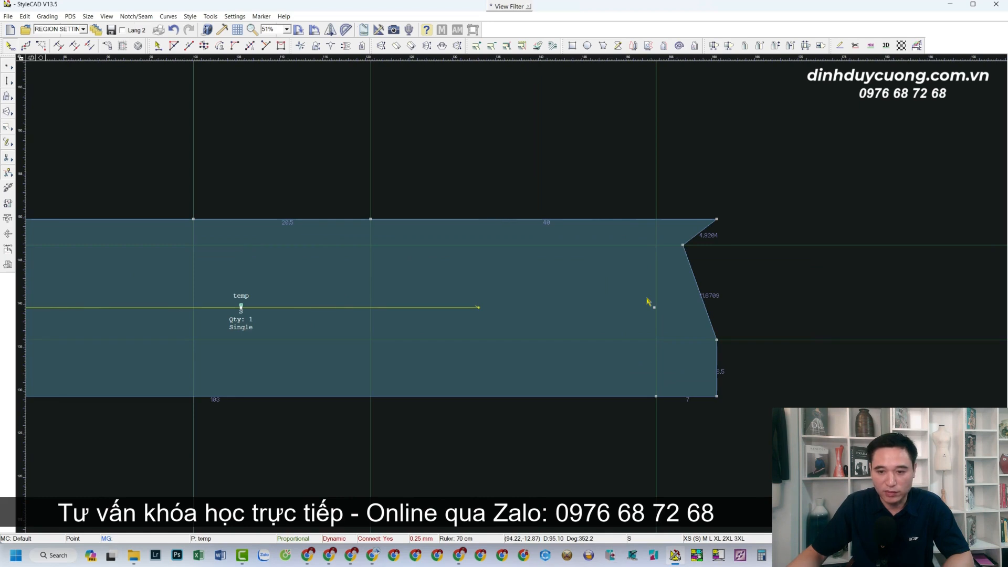
pyautogui.scroll(2, 579, 308)
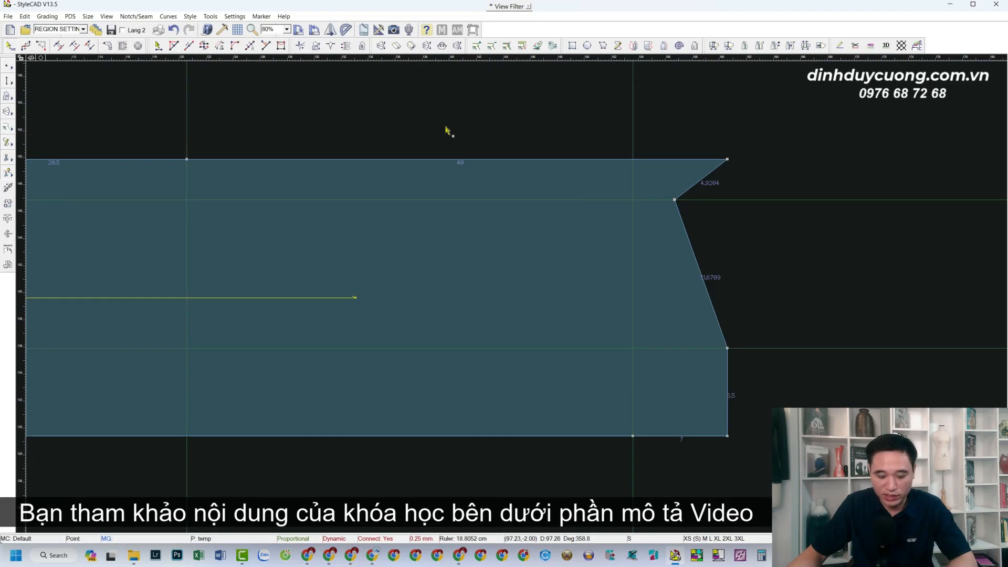
pyautogui.press('d')
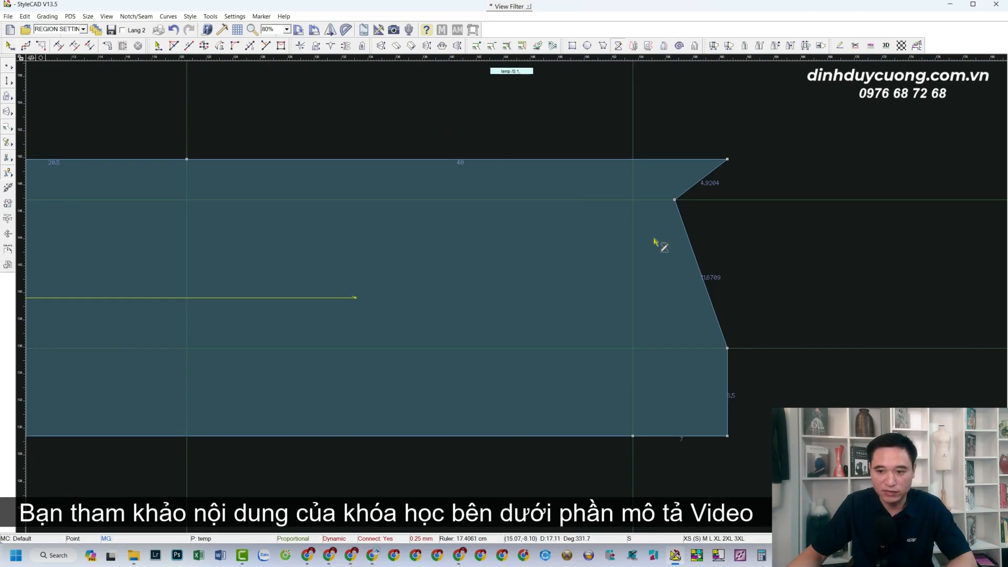
# Draw a helper line from the notch's inner corner to the top edge, then delete it
pyautogui.click(674, 200)
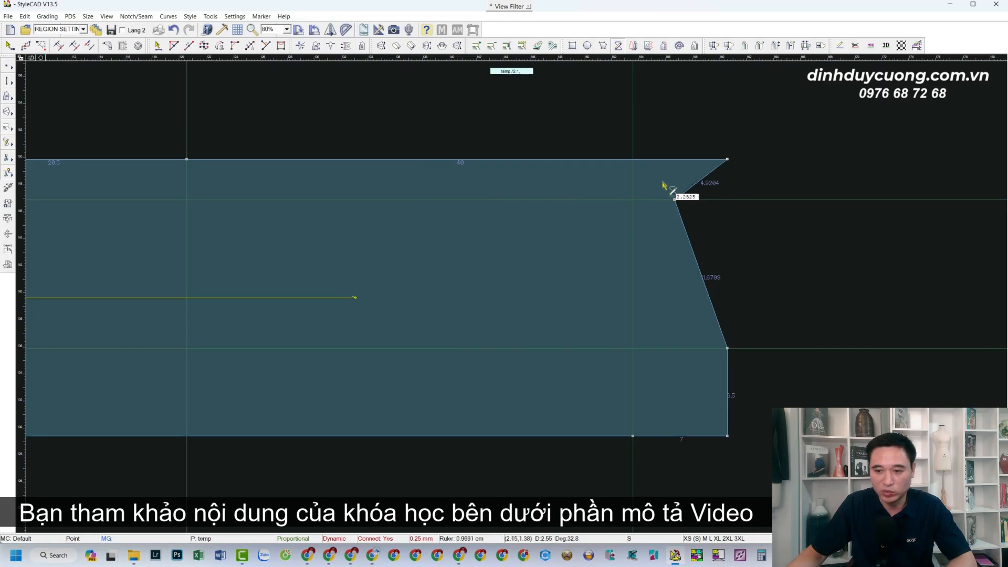
pyautogui.click(468, 160)
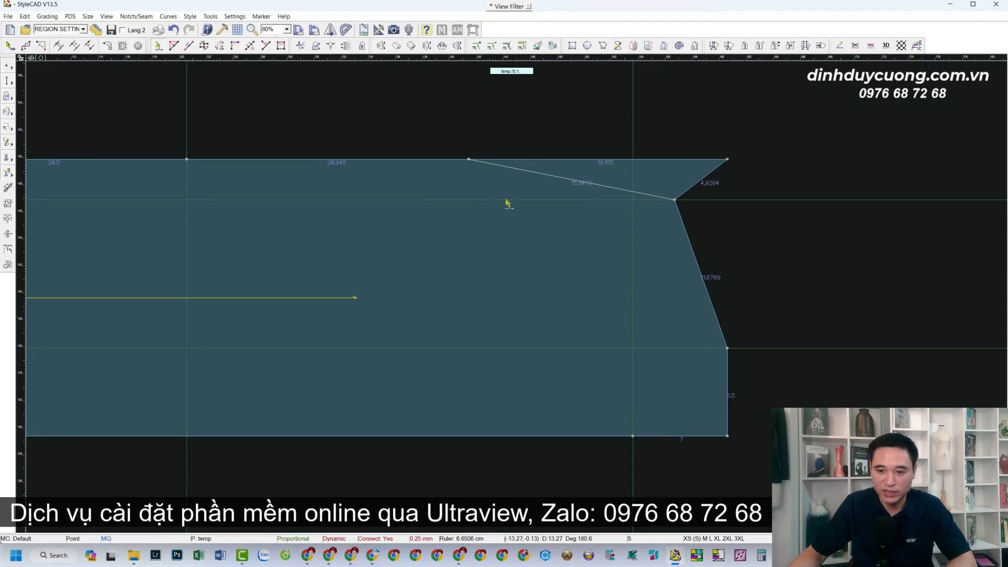
pyautogui.click(583, 180)
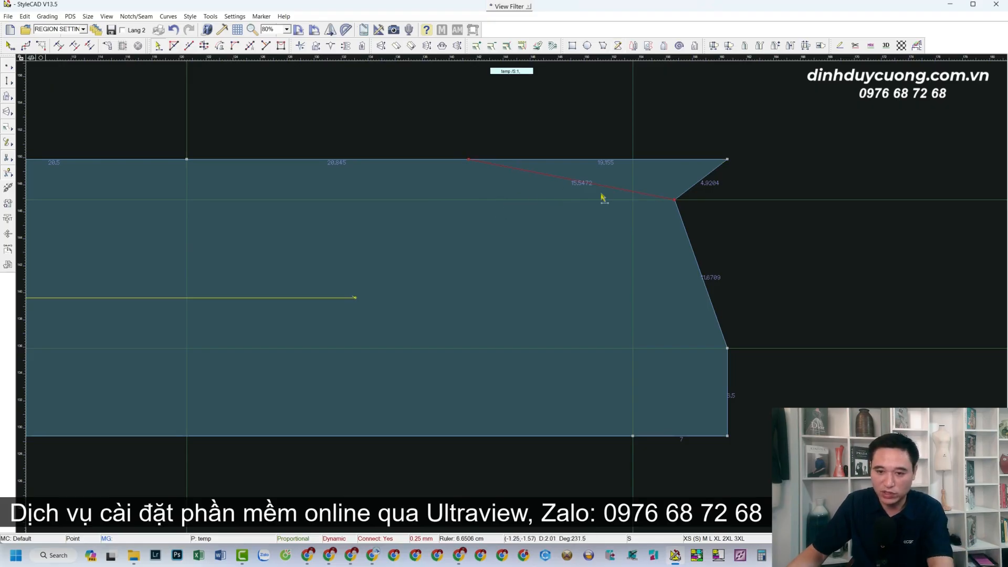
pyautogui.press('Delete')
# Move the top-right corner onto the shoulder point, add a guide there, and pick the bottom edge
pyautogui.doubleClick(727, 161)
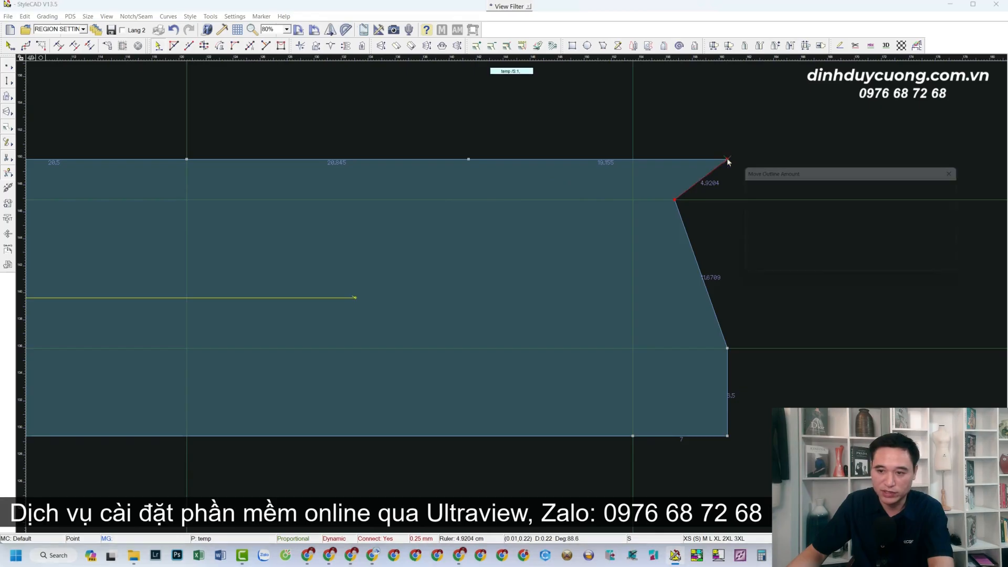
pyautogui.click(886, 266)
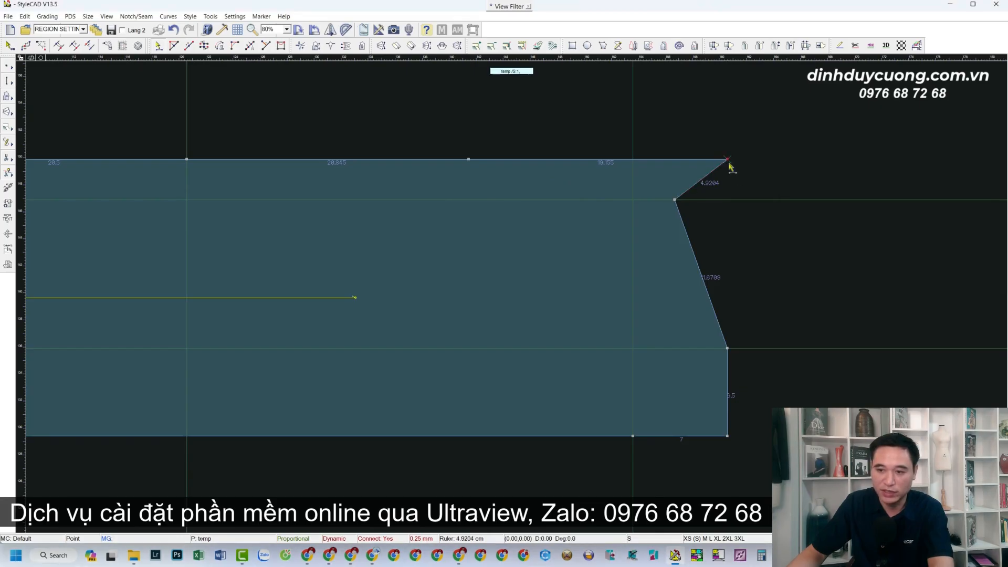
pyautogui.moveTo(728, 161); pyautogui.dragTo(487, 176)
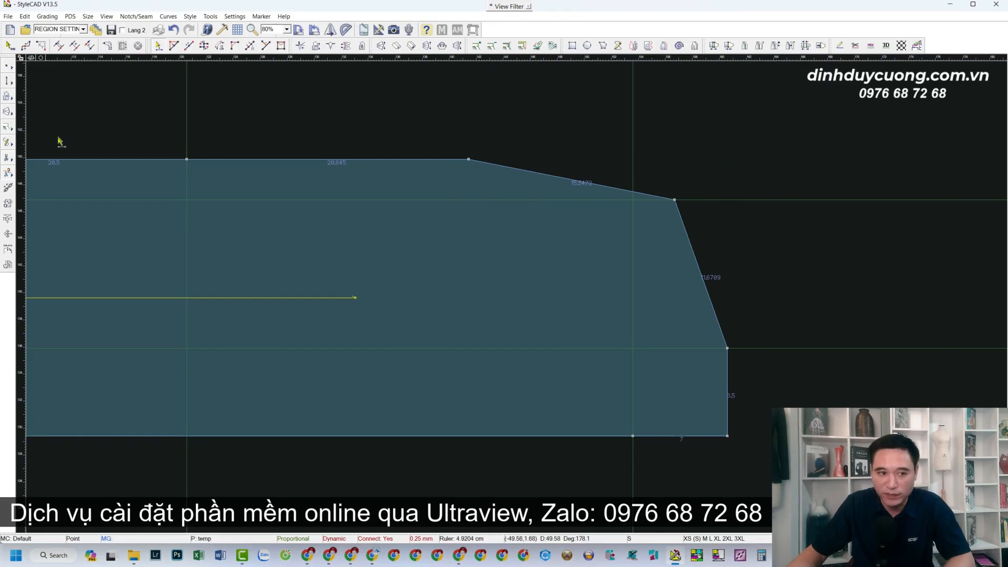
pyautogui.moveTo(25, 139); pyautogui.dragTo(468, 160)
pyautogui.scroll(4, 515, 288)
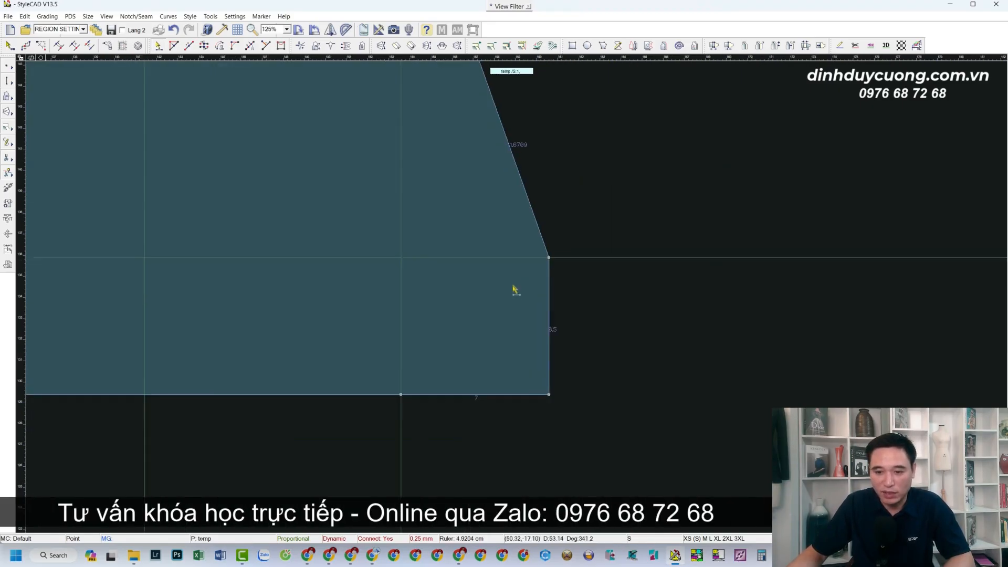
pyautogui.scroll(-1, 514, 289)
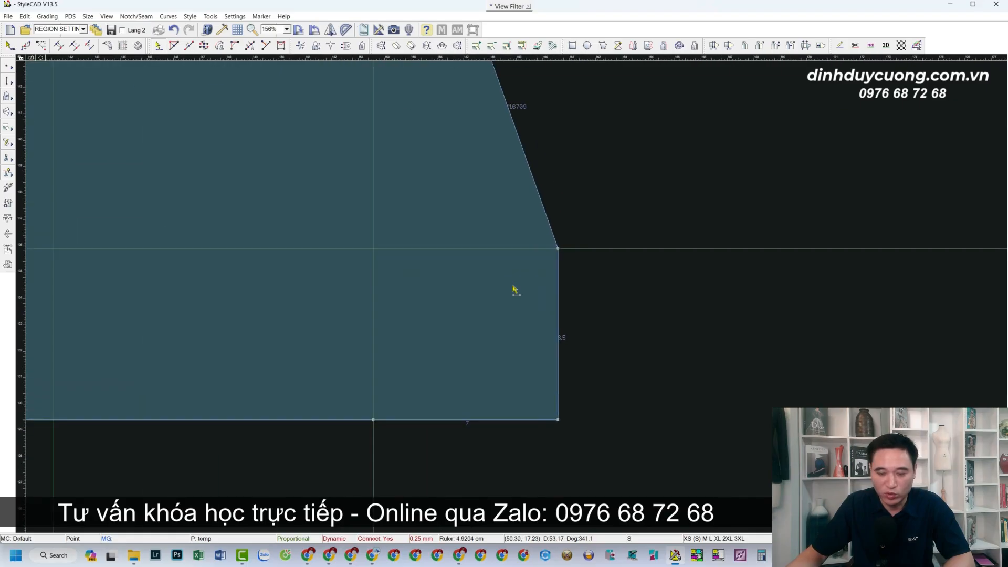
pyautogui.scroll(1, 514, 289)
pyautogui.scroll(-2, 513, 298)
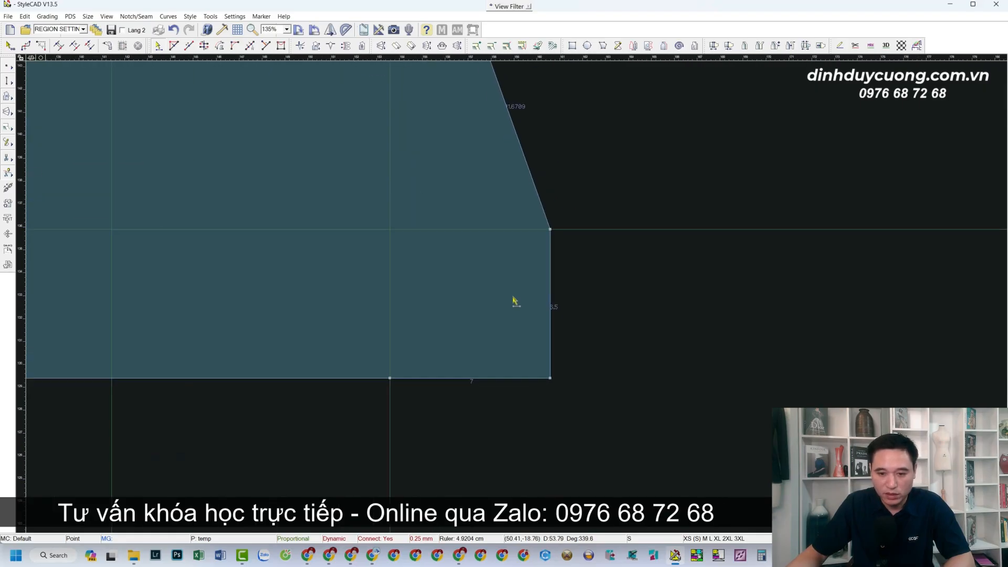
pyautogui.click(550, 231)
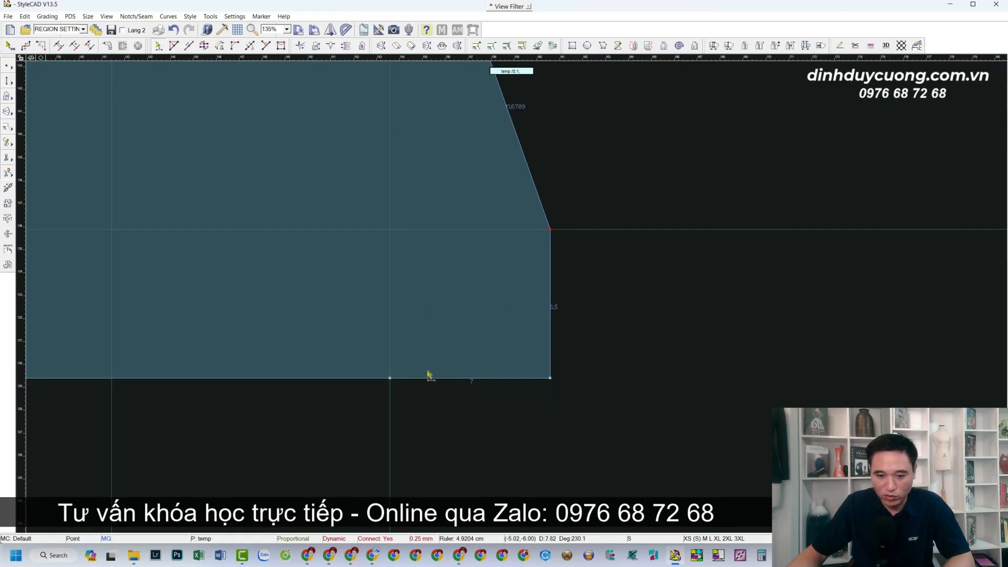
pyautogui.click(388, 379)
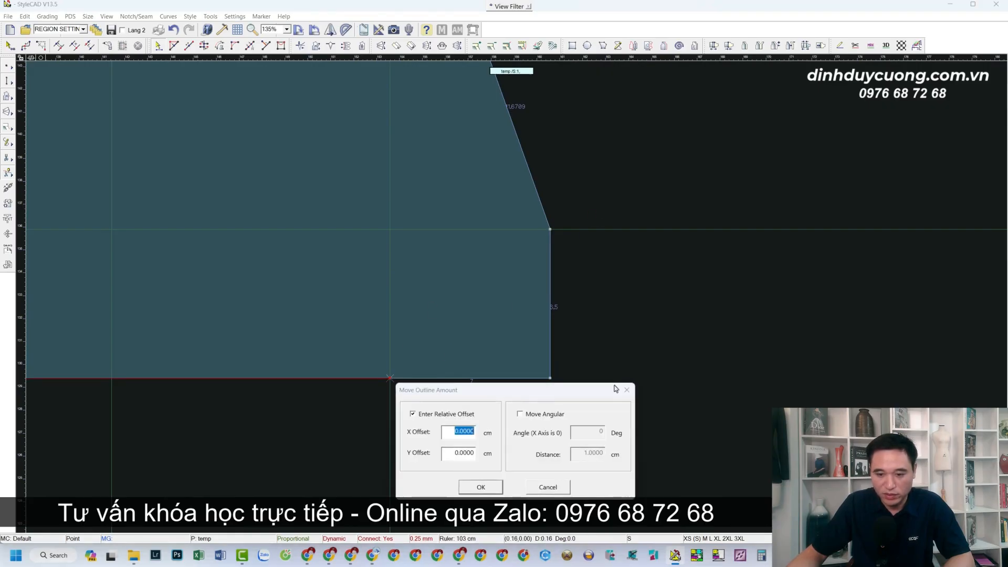
# Blend a 10.7858 concave curve from the bottom-edge point to the slanted side's lower corner
pyautogui.click(627, 390)
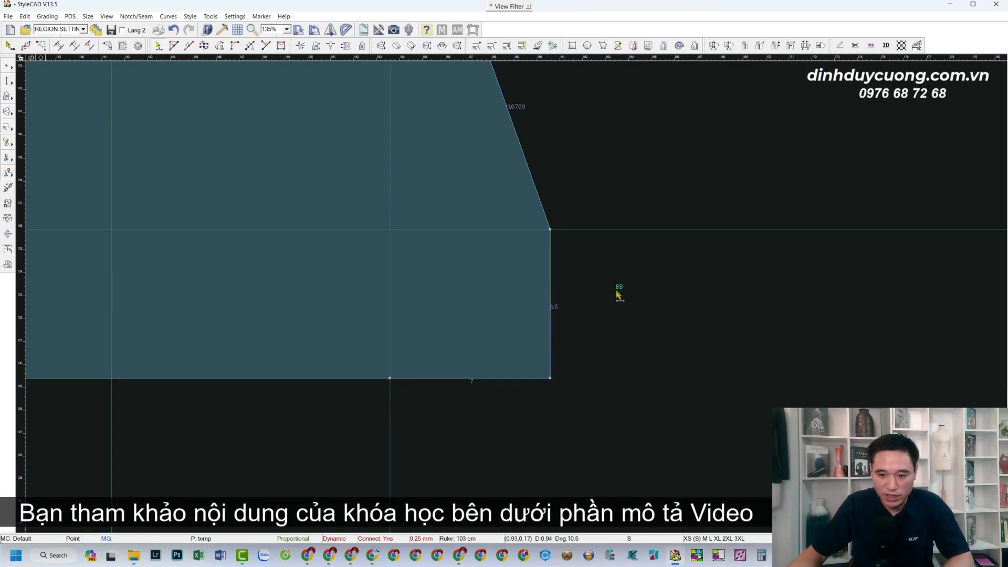
pyautogui.moveTo(619, 293); pyautogui.dragTo(544, 427)
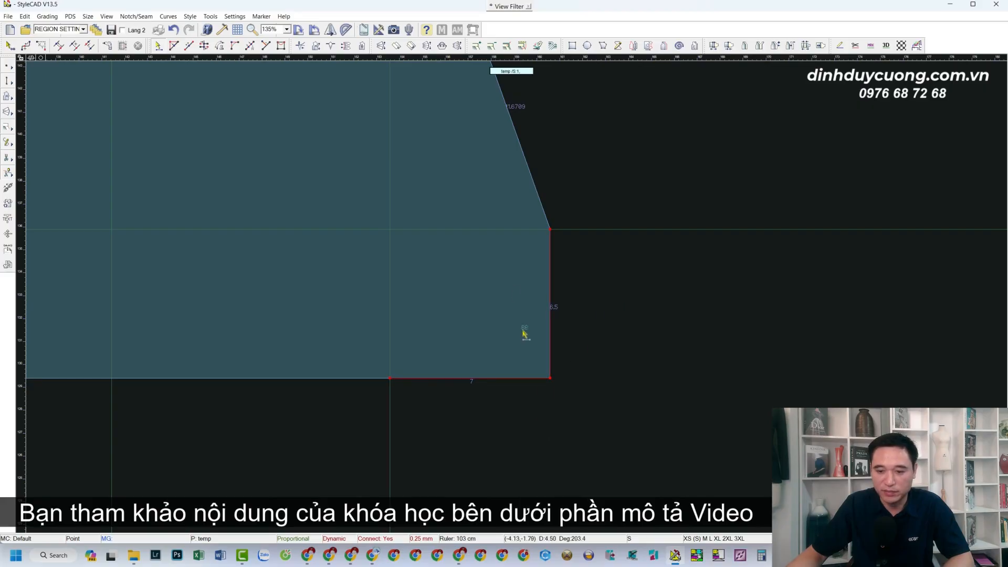
pyautogui.scroll(2, 517, 292)
pyautogui.click(549, 391)
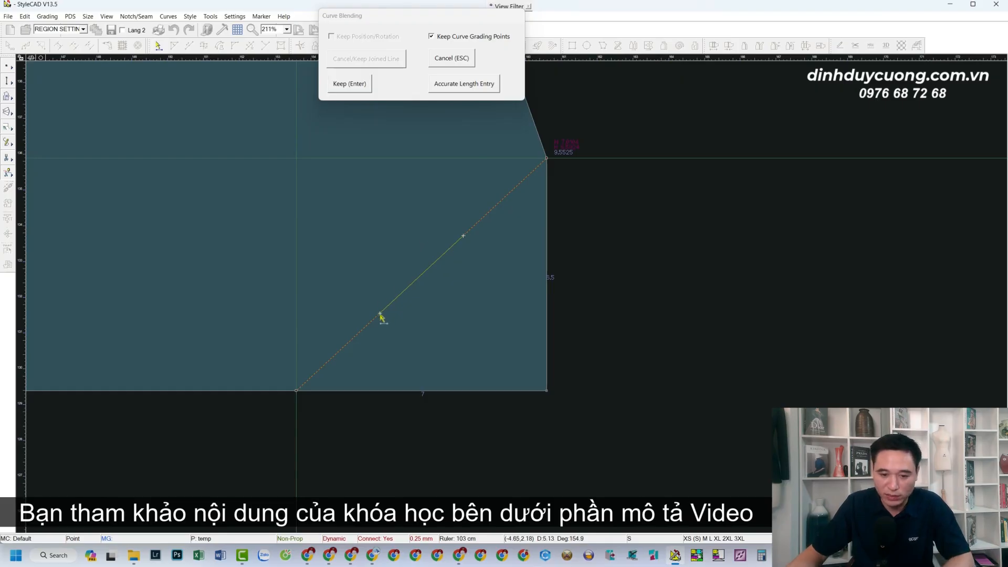
pyautogui.moveTo(369, 299); pyautogui.dragTo(305, 250)
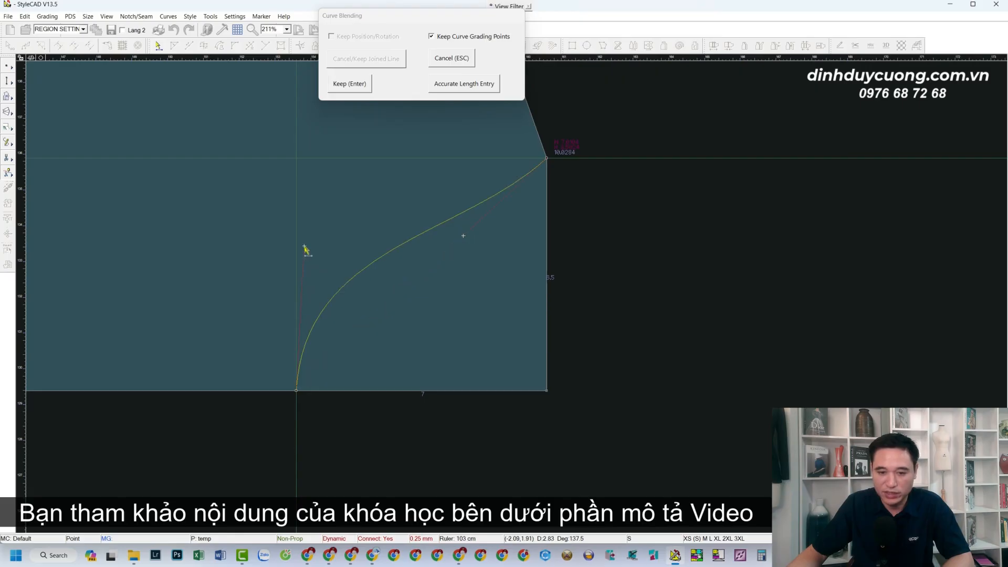
pyautogui.moveTo(464, 238); pyautogui.dragTo(368, 172)
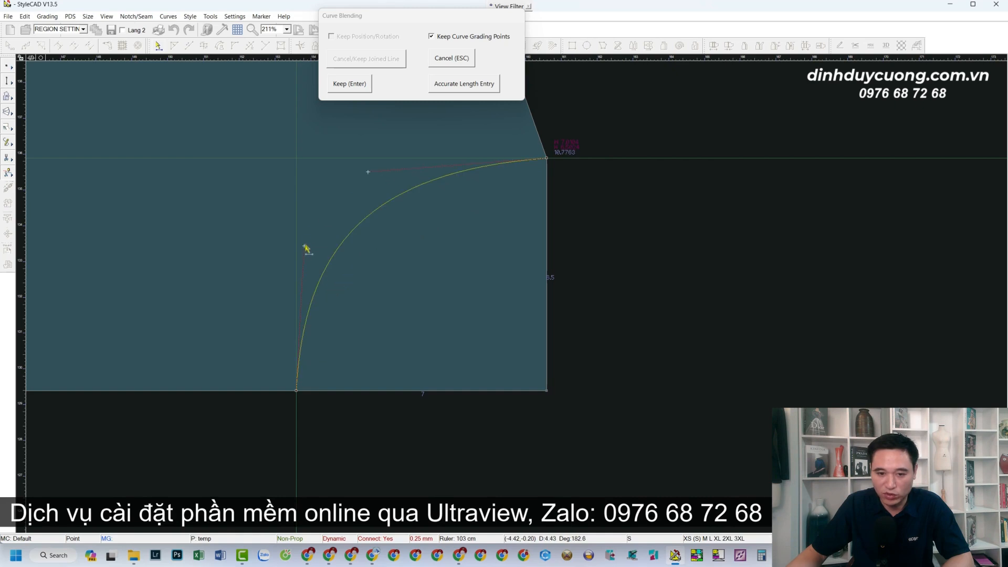
pyautogui.moveTo(304, 246); pyautogui.dragTo(302, 245)
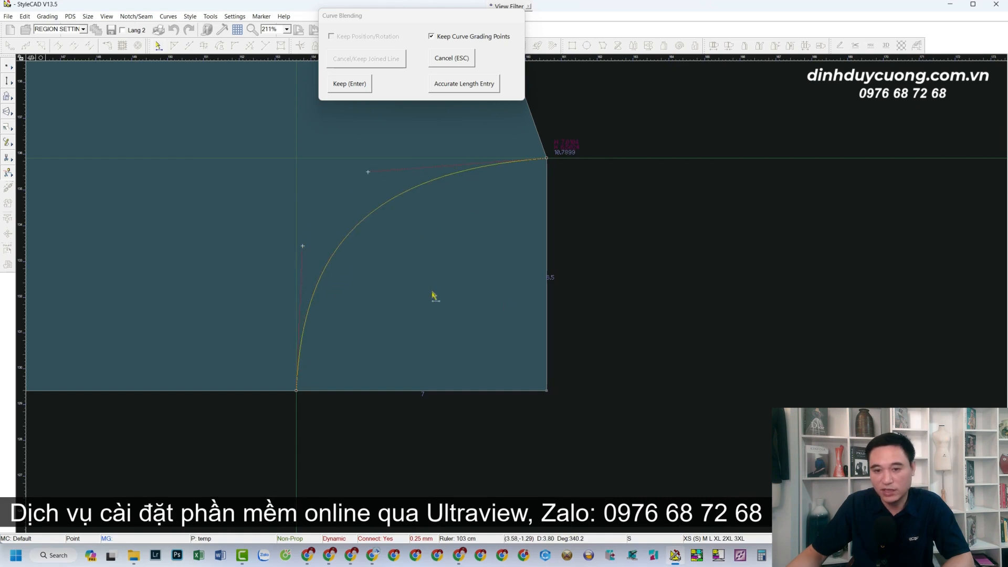
pyautogui.click(347, 84)
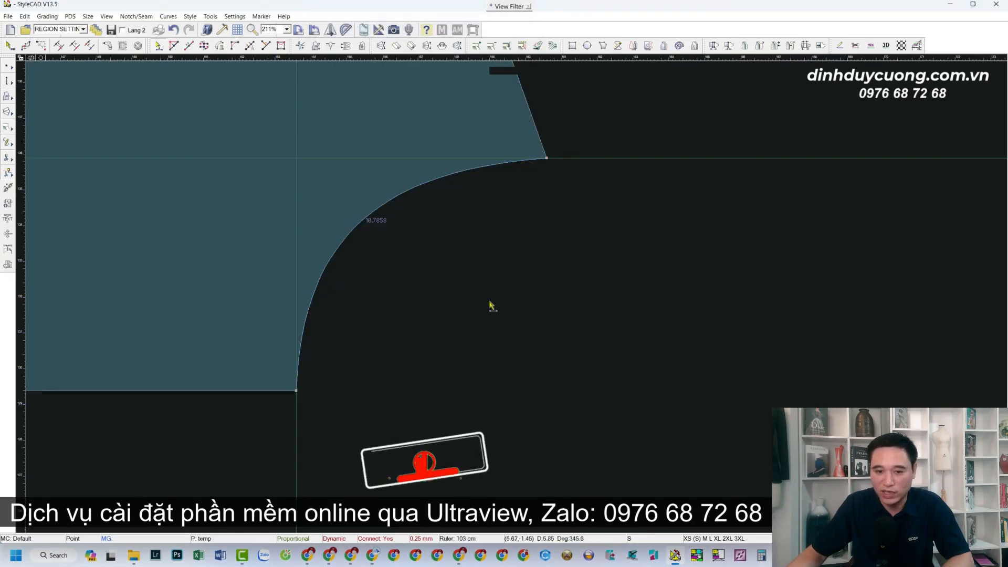
pyautogui.scroll(-4, 449, 322)
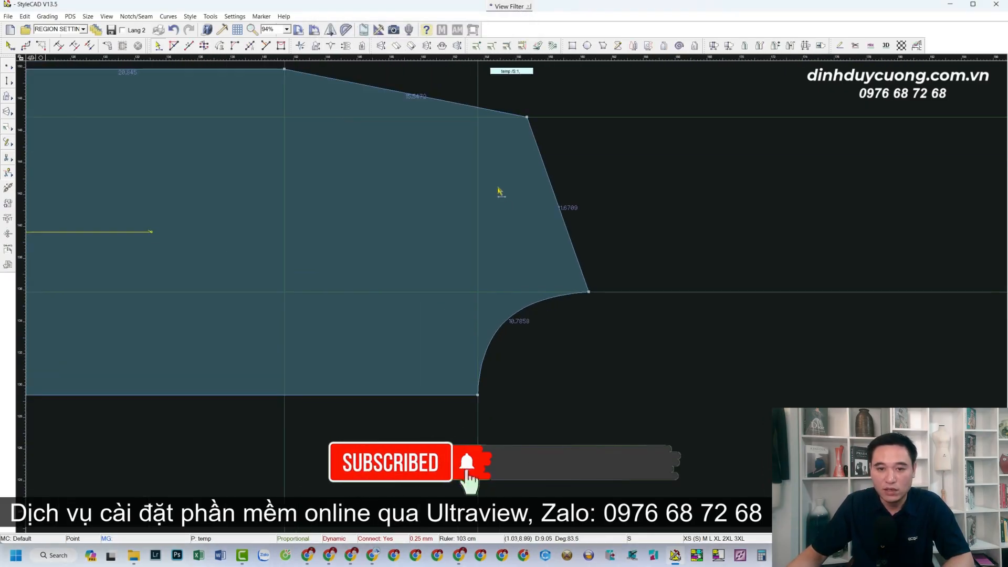
# Reshape the slanted shoulder edge into a deep, smooth scoop from the top-edge point to the corner
pyautogui.scroll(1, 498, 190)
pyautogui.scroll(-4, 532, 312)
pyautogui.scroll(3, 509, 301)
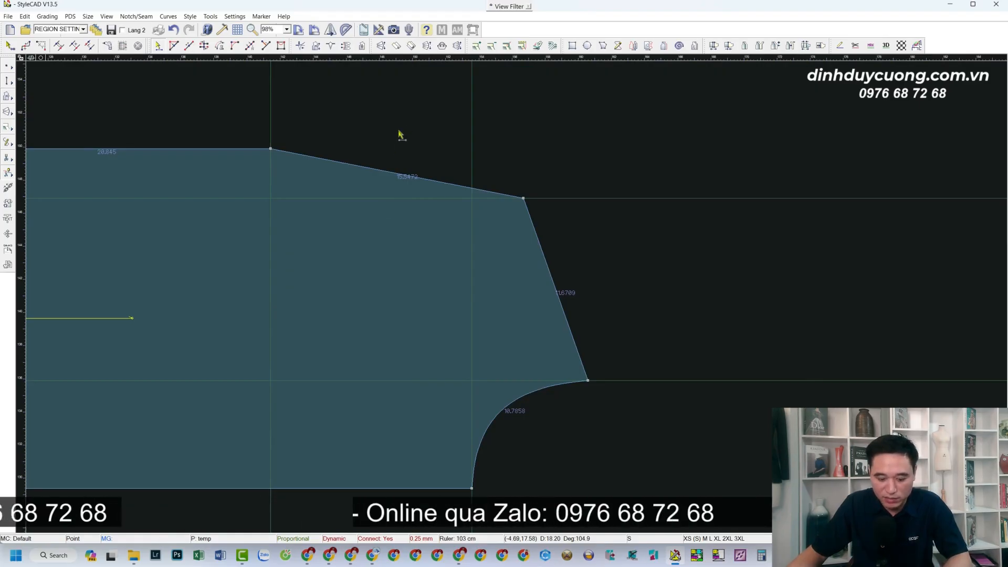
pyautogui.moveTo(420, 136); pyautogui.dragTo(343, 206)
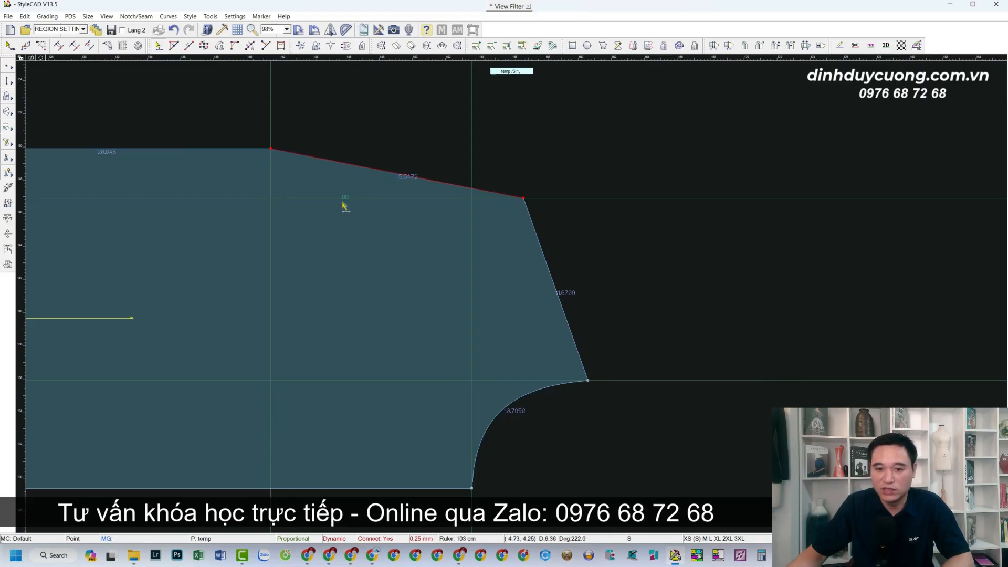
pyautogui.click(428, 179)
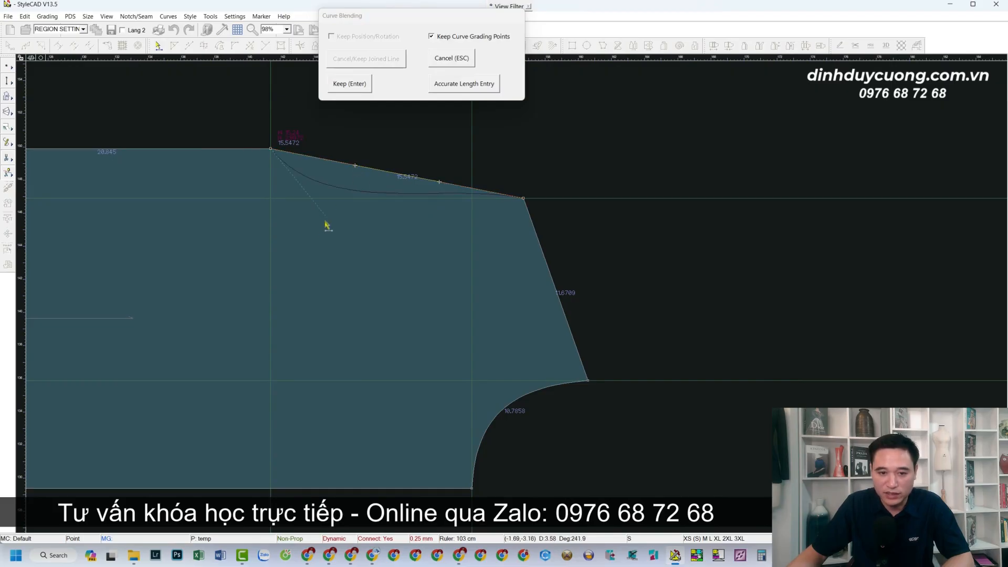
pyautogui.click(277, 290)
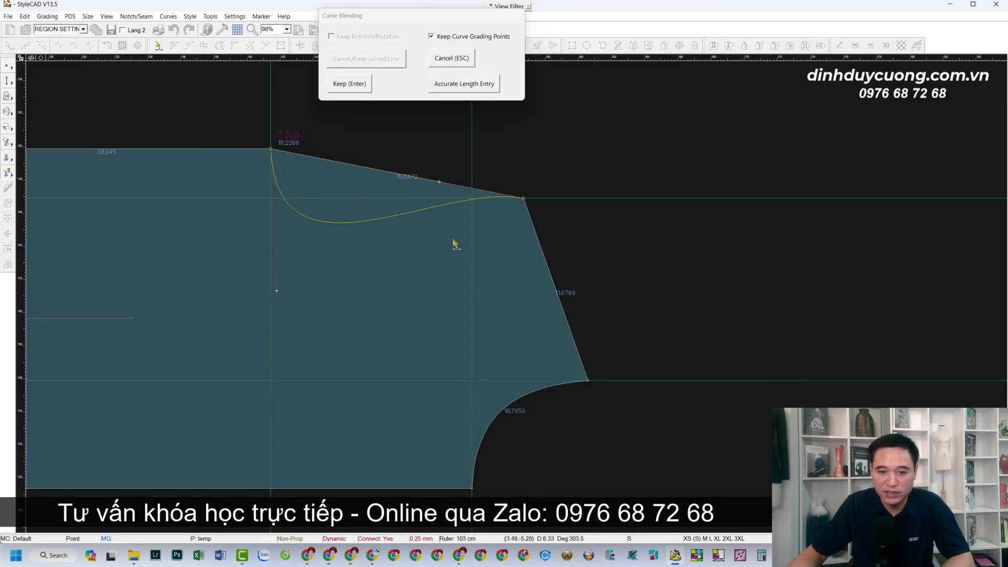
pyautogui.click(439, 184)
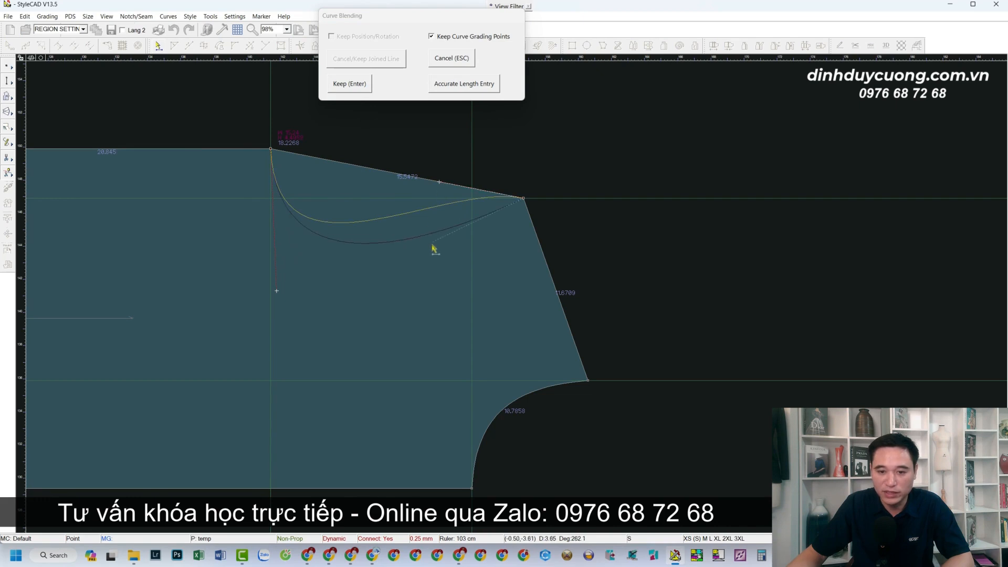
pyautogui.click(474, 218)
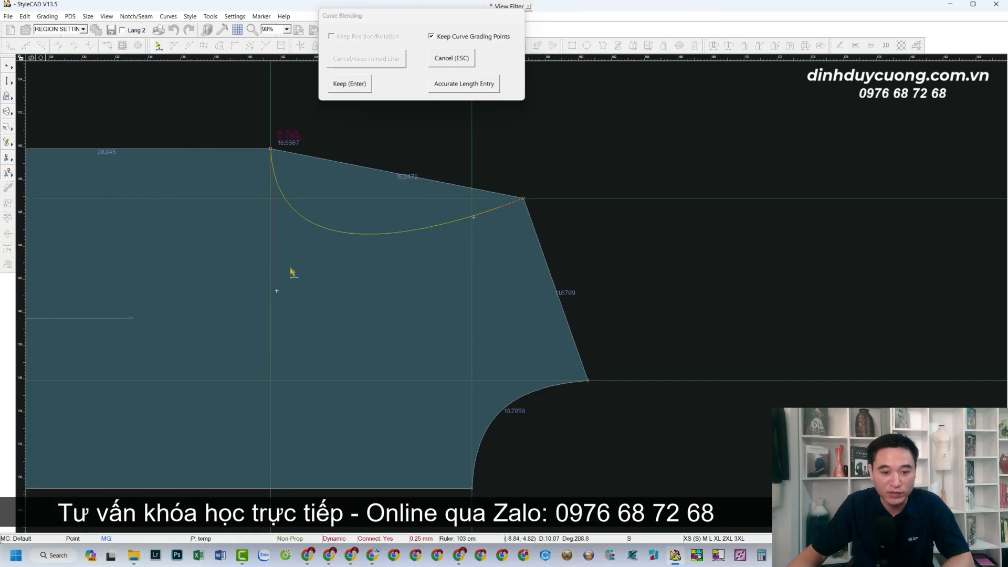
pyautogui.click(277, 291)
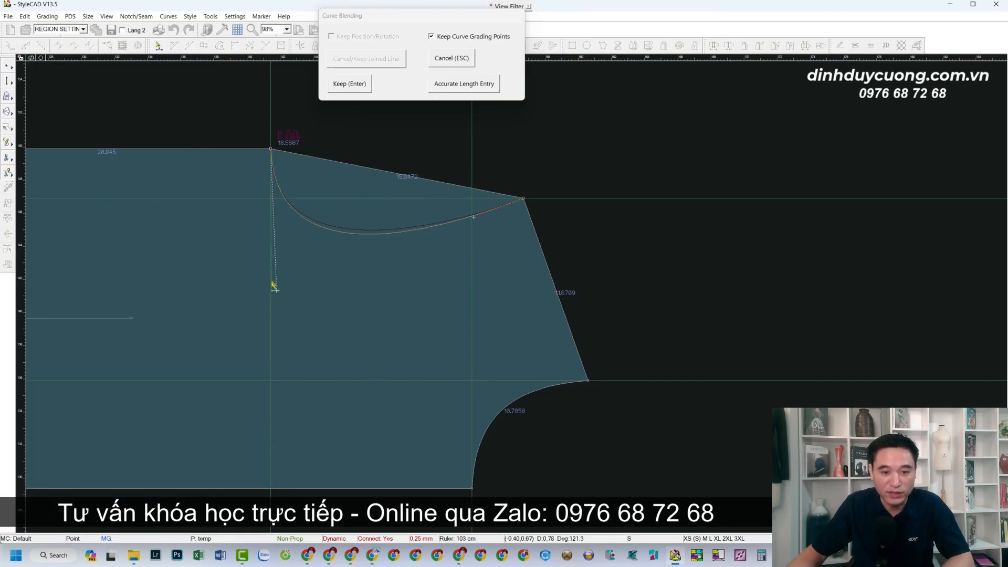
pyautogui.click(269, 276)
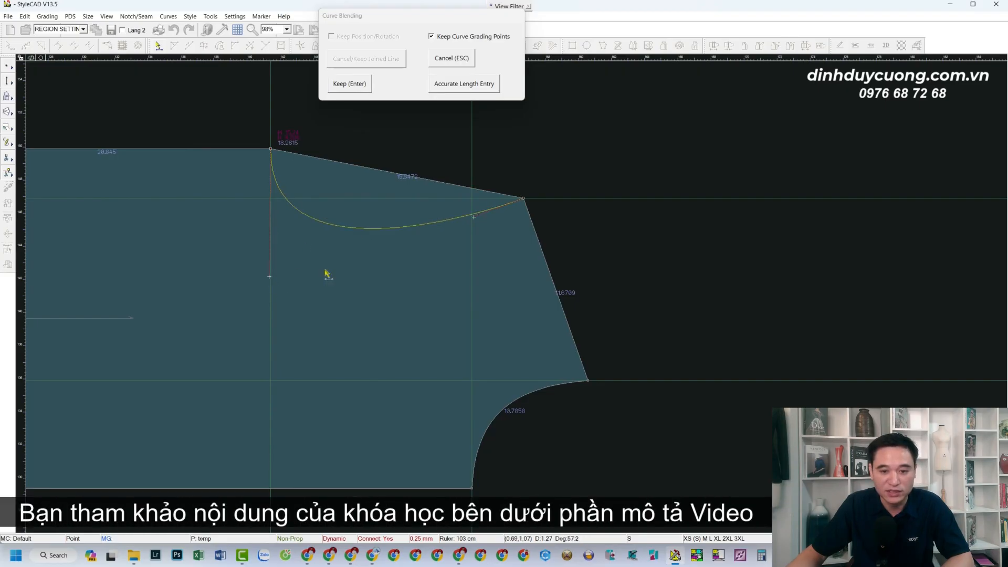
pyautogui.click(350, 84)
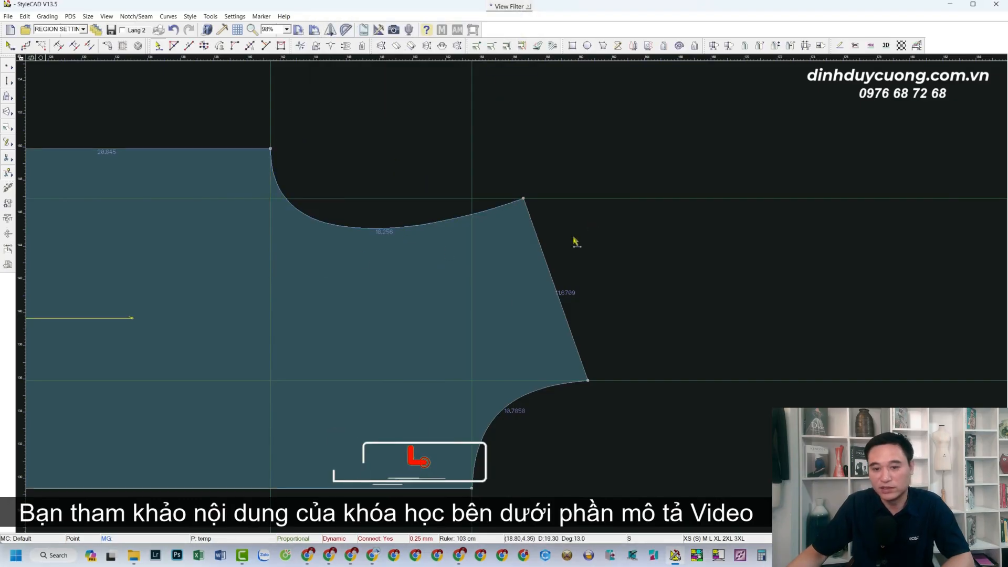
pyautogui.scroll(-3, 540, 267)
pyautogui.scroll(4, 560, 274)
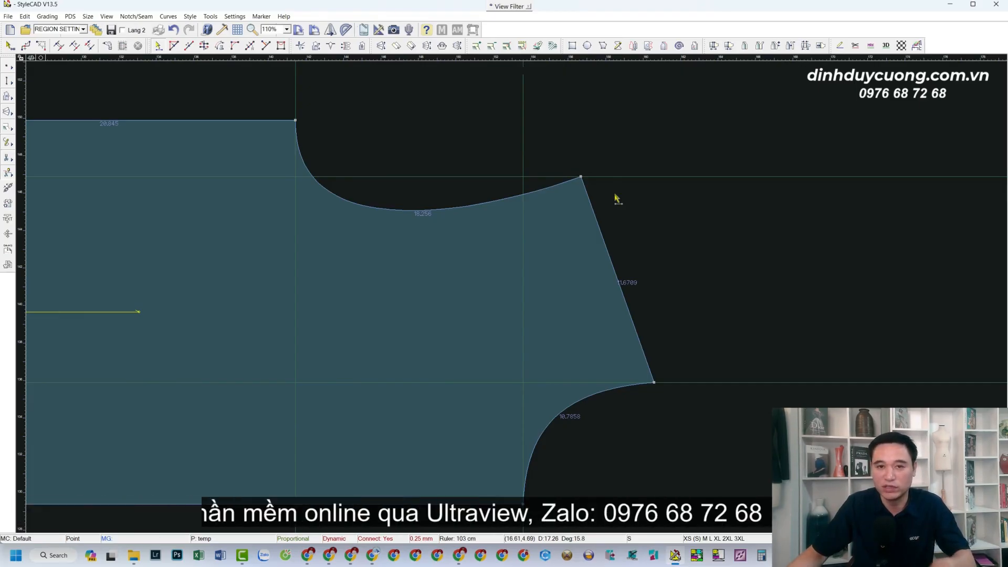
pyautogui.scroll(-3, 190, 334)
pyautogui.scroll(-1, 504, 295)
pyautogui.scroll(2, 520, 285)
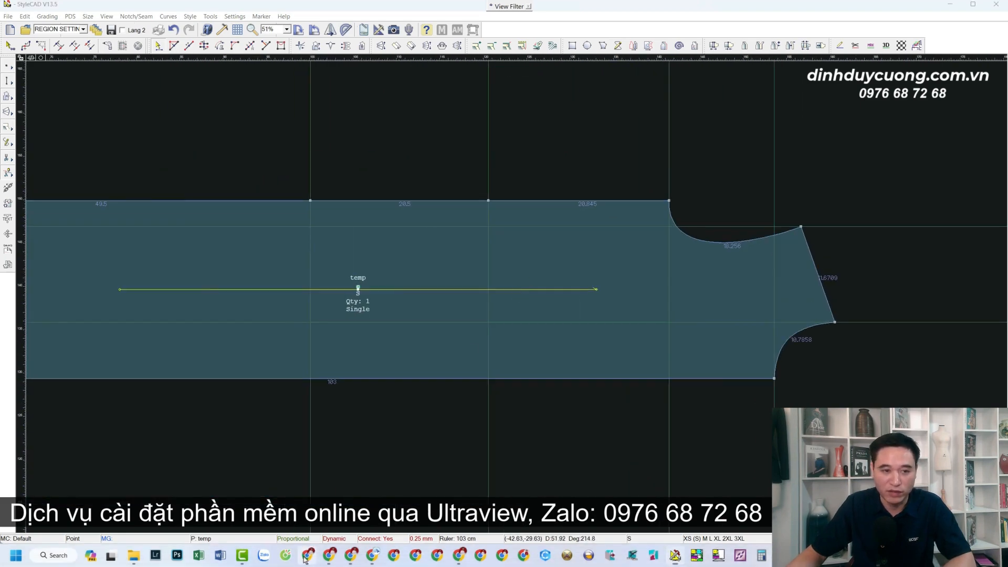
pyautogui.click(307, 554)
# Open the site's page listing all courses in Chrome
pyautogui.click(162, 32)
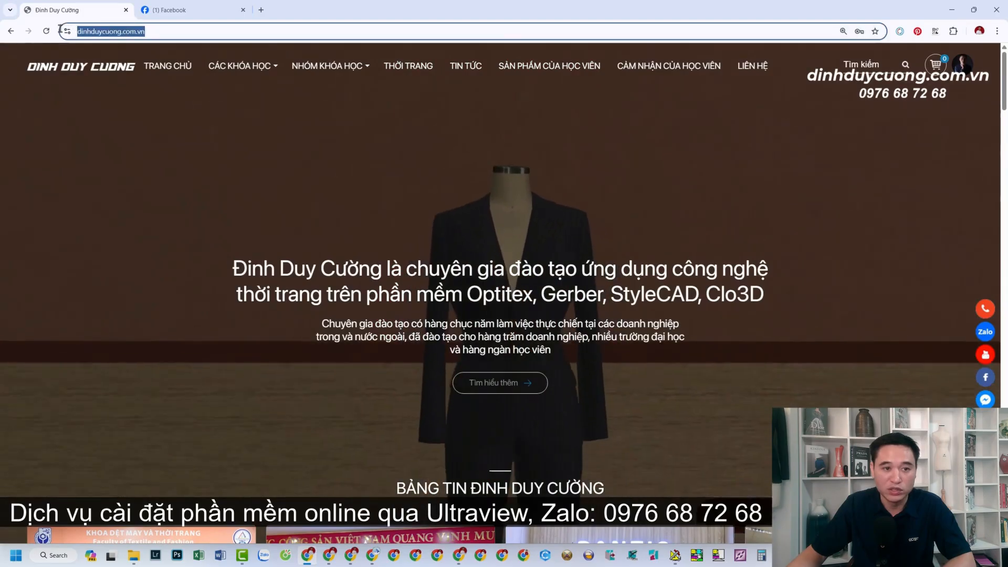
pyautogui.moveTo(231, 67)
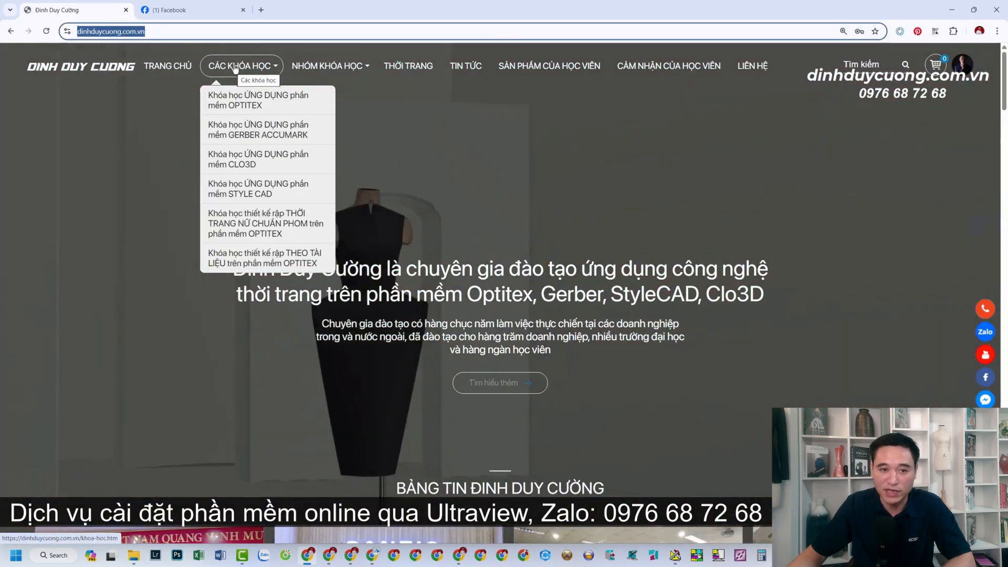
pyautogui.click(234, 68)
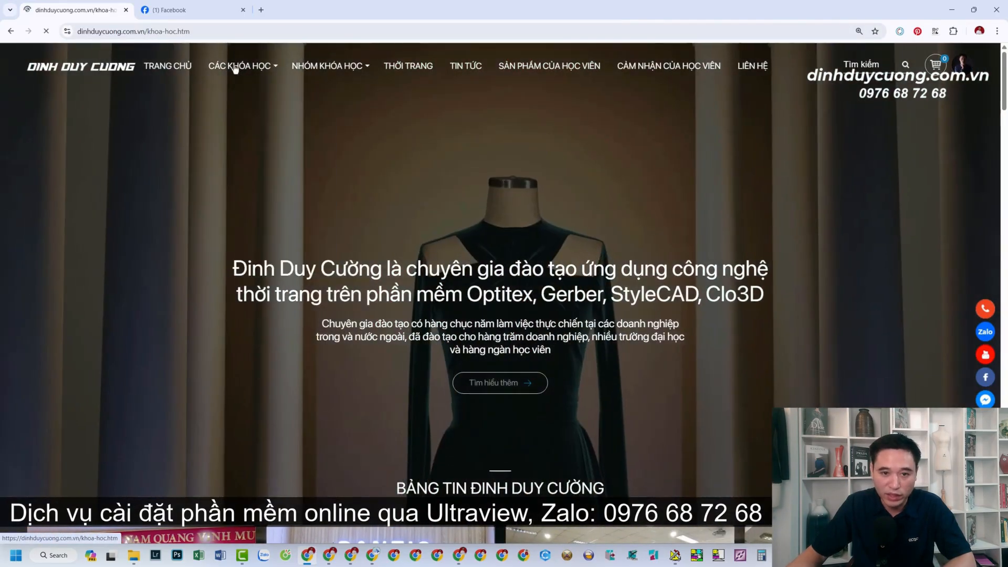
# Browse the STYLE CAD PRO lesson list, then minimize Chrome back to StyleCAD
pyautogui.scroll(-3, 806, 240)
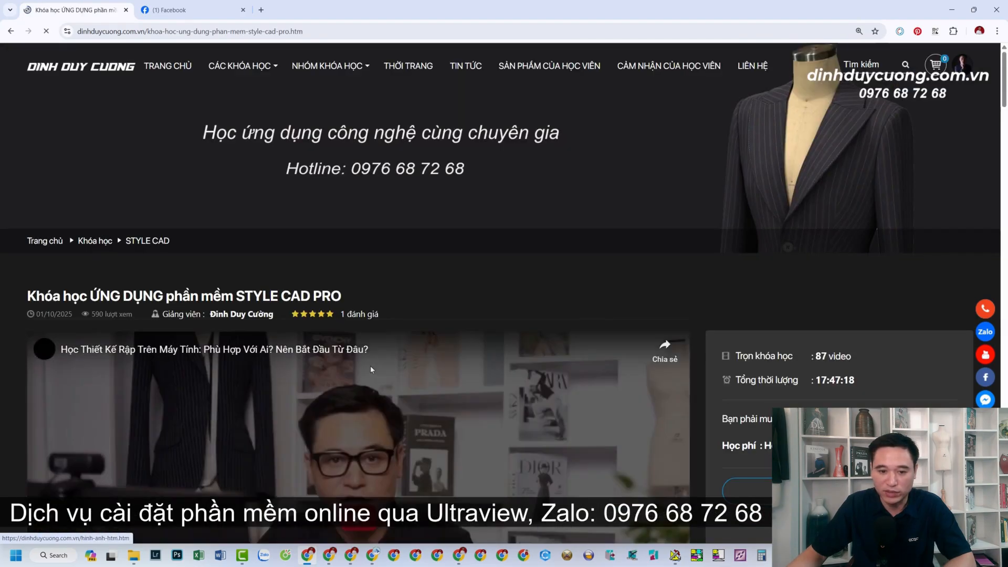
pyautogui.scroll(-15, 370, 365)
pyautogui.scroll(-20, 372, 370)
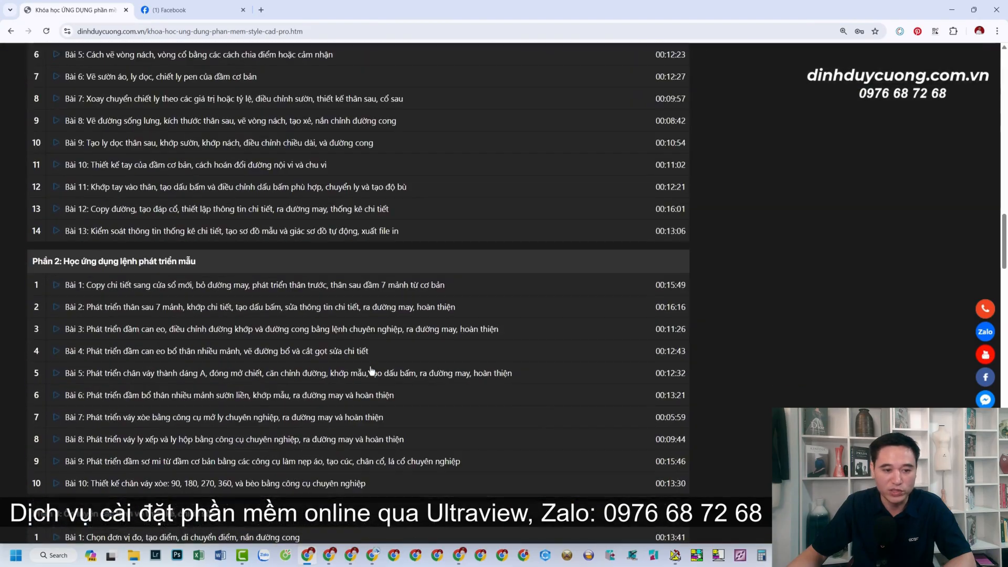
pyautogui.scroll(18, 371, 370)
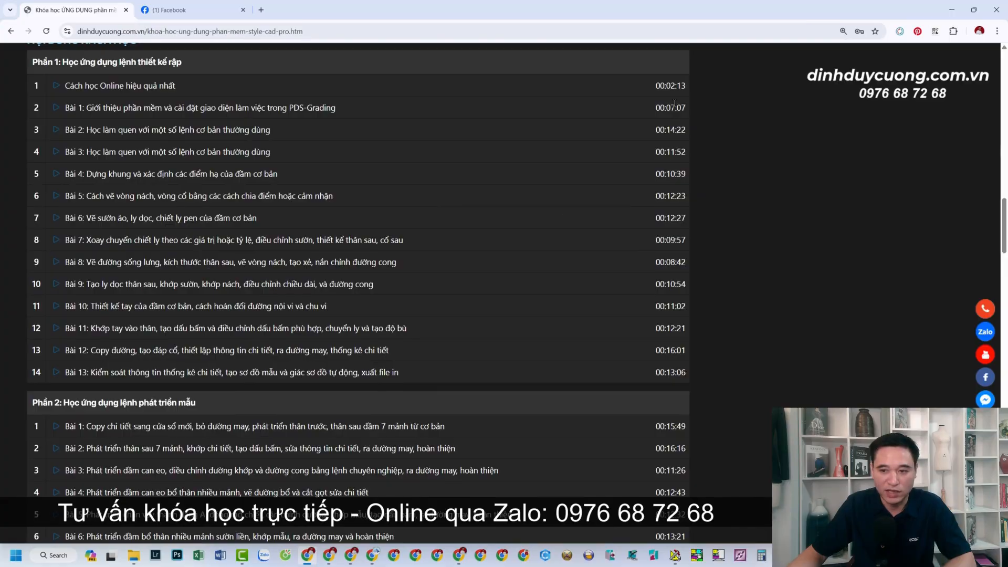
pyautogui.scroll(-20, 378, 429)
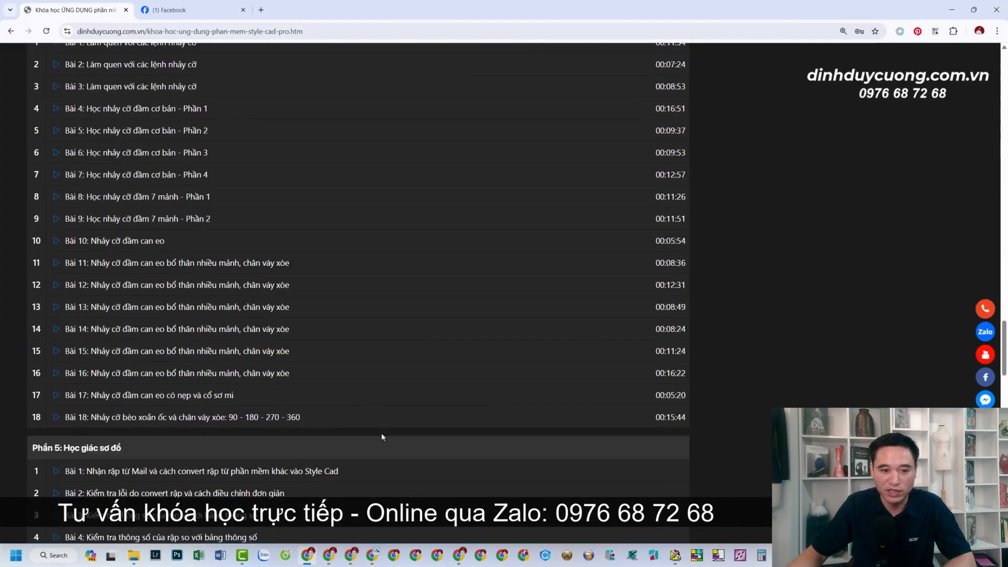
pyautogui.scroll(20, 381, 437)
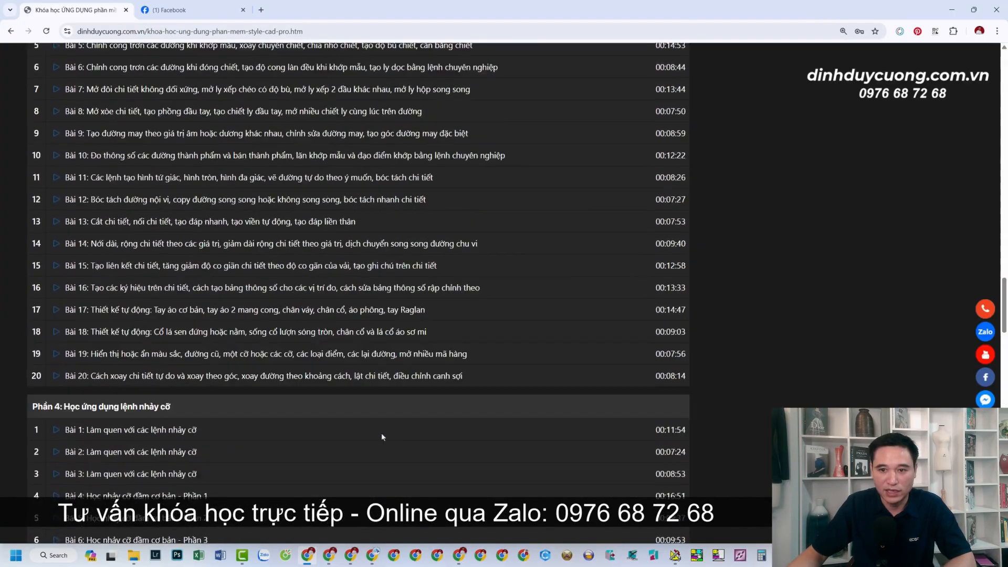
pyautogui.scroll(20, 381, 436)
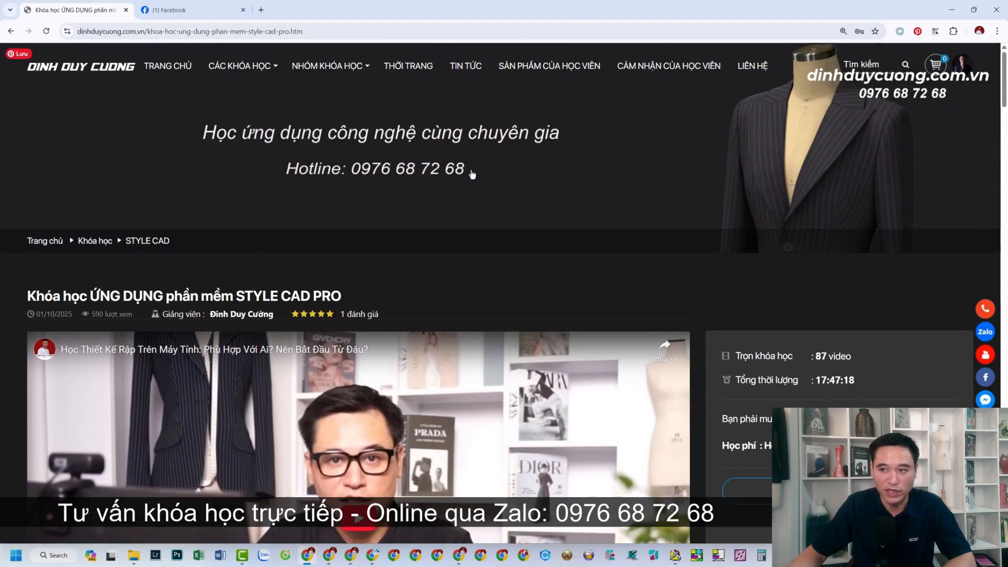
pyautogui.click(952, 10)
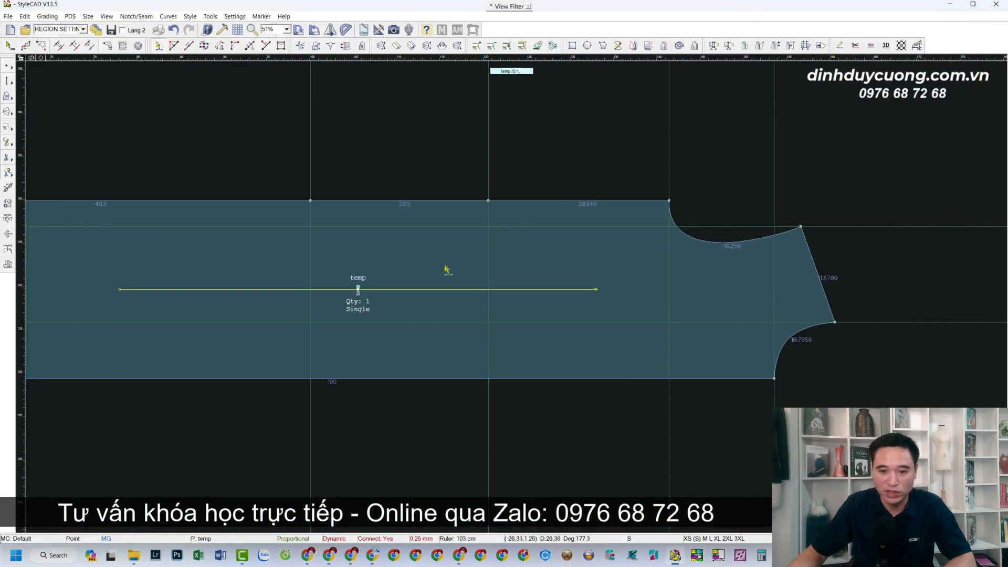
pyautogui.scroll(-1, 511, 295)
pyautogui.scroll(-1, 482, 288)
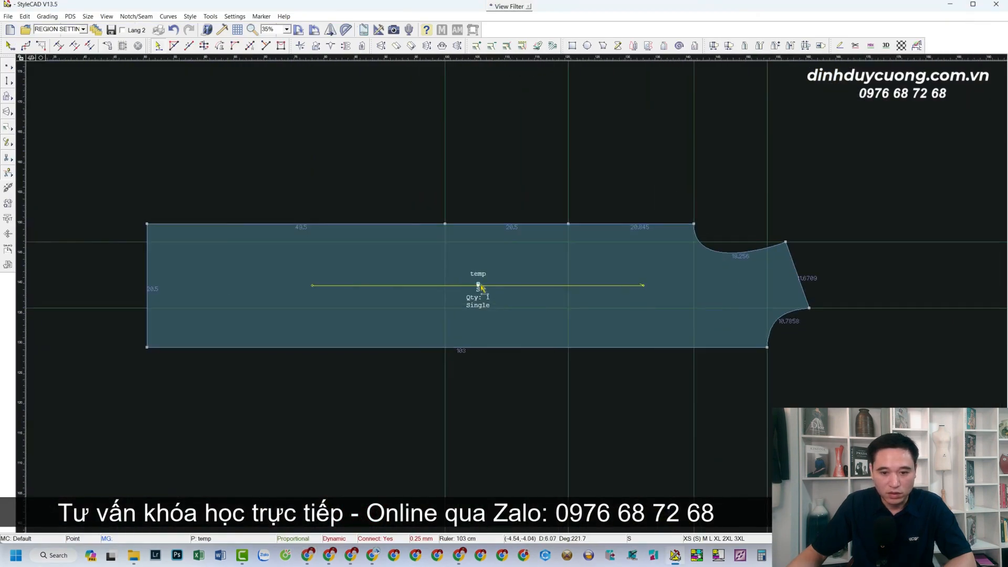
pyautogui.scroll(1, 479, 288)
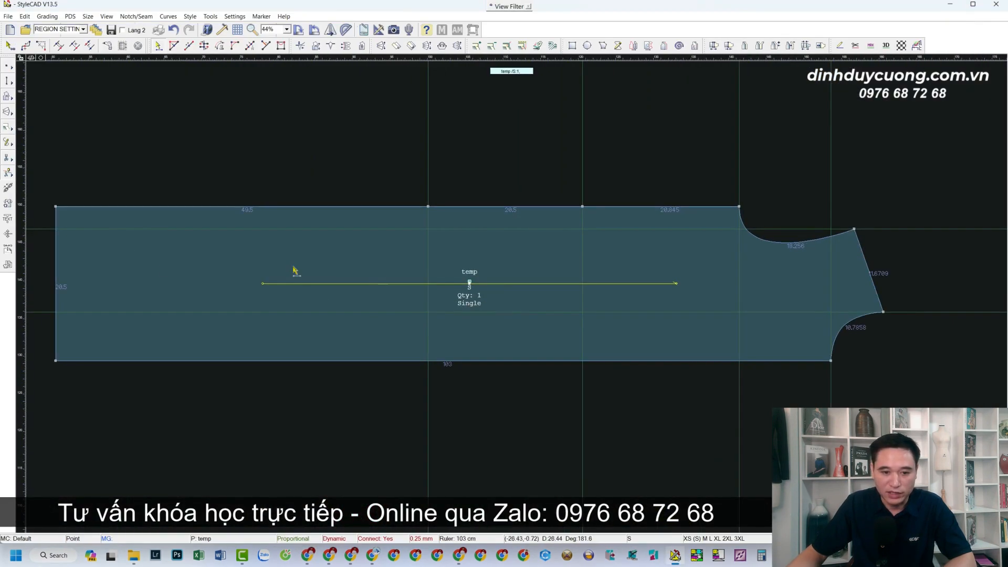
pyautogui.scroll(2, 105, 276)
pyautogui.scroll(-3, 638, 304)
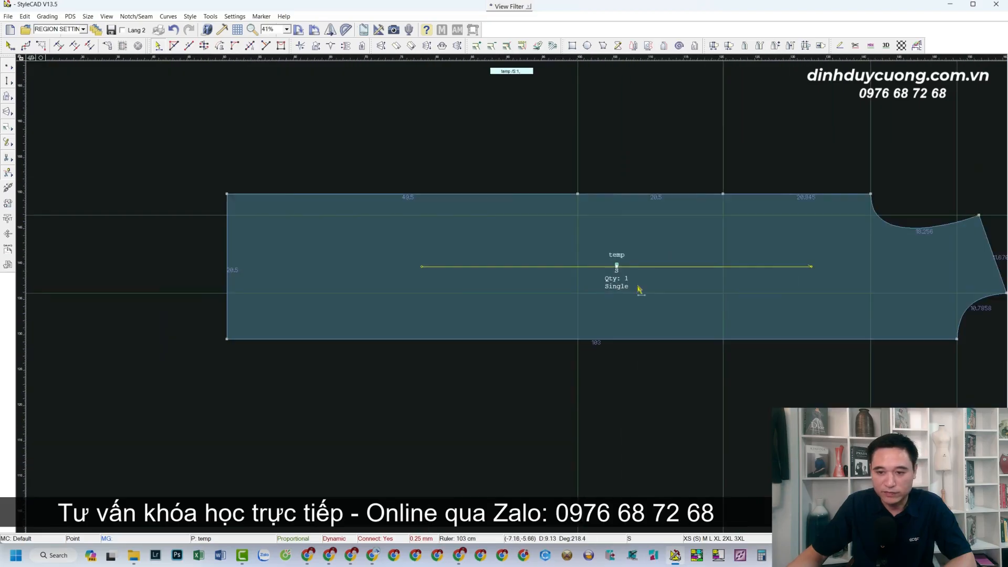
pyautogui.scroll(2, 609, 279)
pyautogui.scroll(-3, 520, 299)
pyautogui.scroll(1, 515, 297)
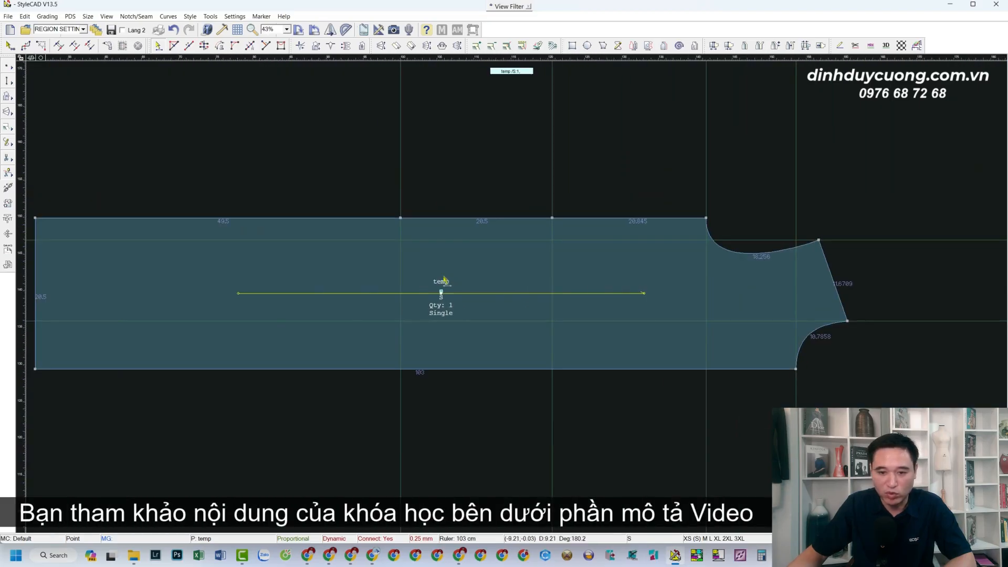
pyautogui.scroll(-1, 472, 286)
pyautogui.scroll(1, 512, 294)
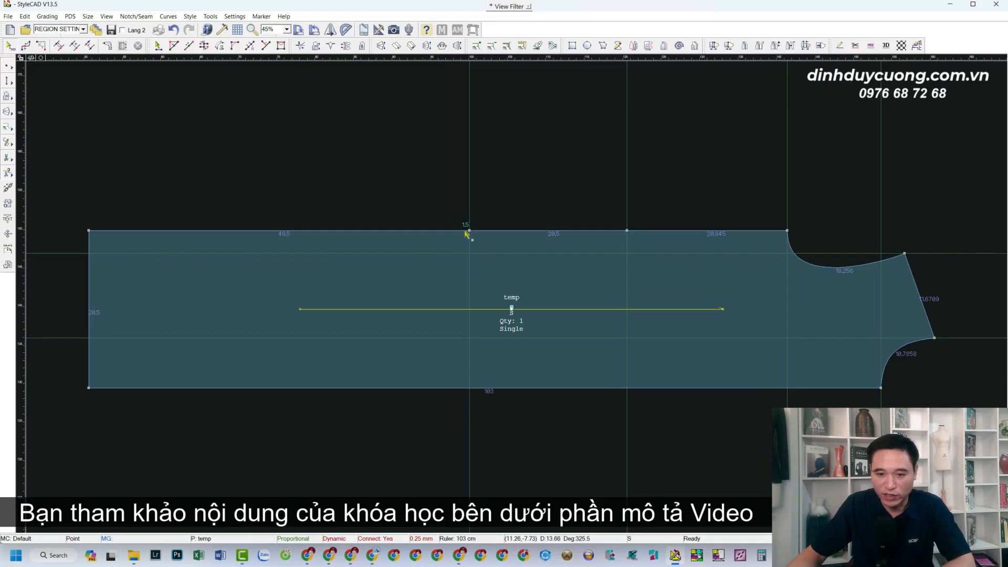
# Raise the two left top-edge points together by 1.5 cm
pyautogui.click(470, 167)
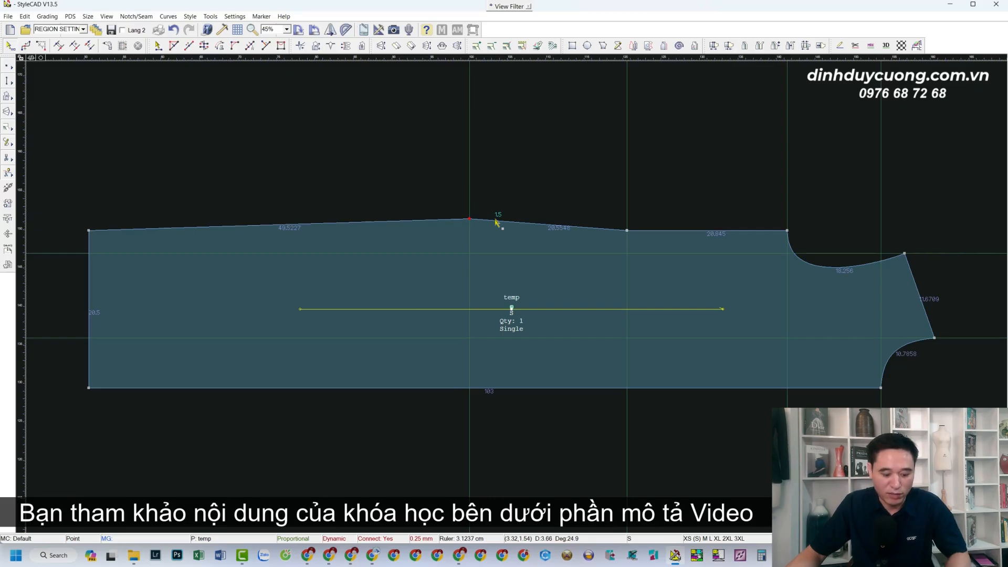
pyautogui.hotkey('ctrl', 'z')
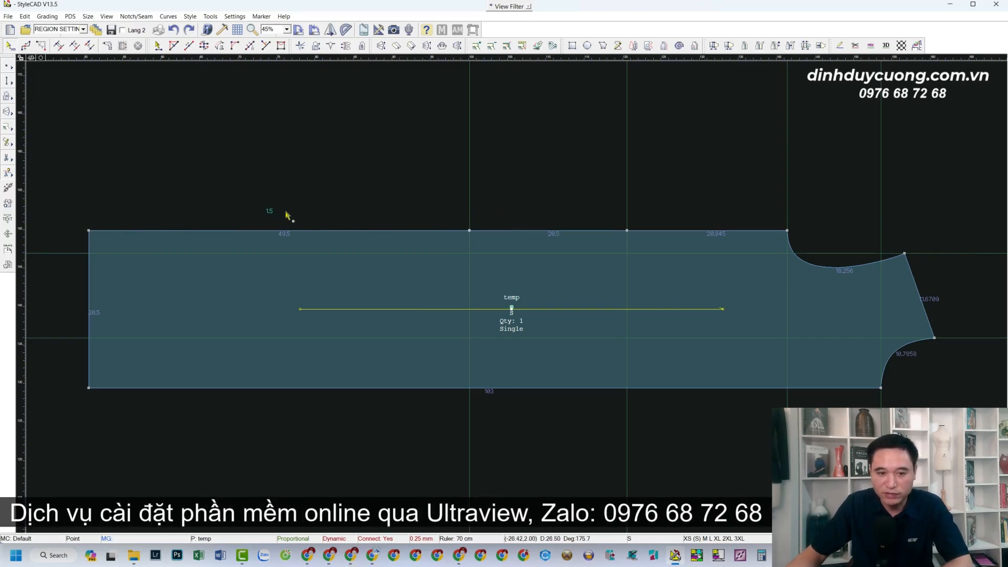
pyautogui.moveTo(67, 190); pyautogui.dragTo(474, 251)
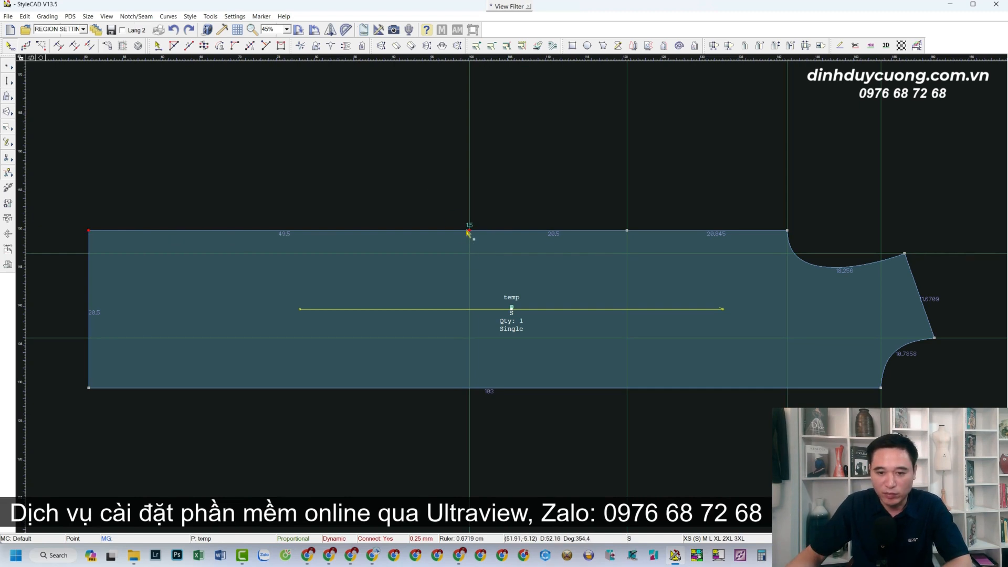
pyautogui.click(471, 170)
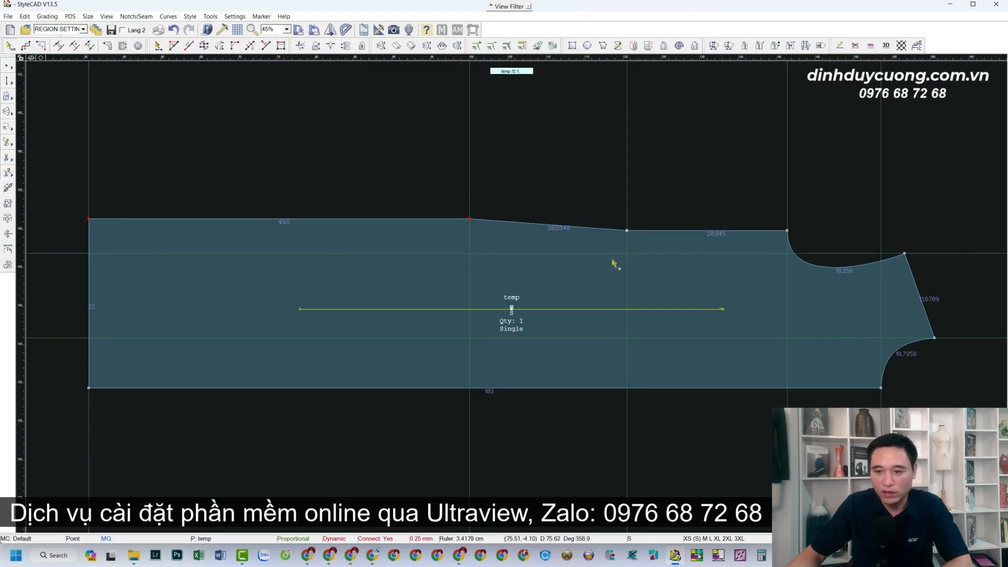
pyautogui.scroll(2, 616, 263)
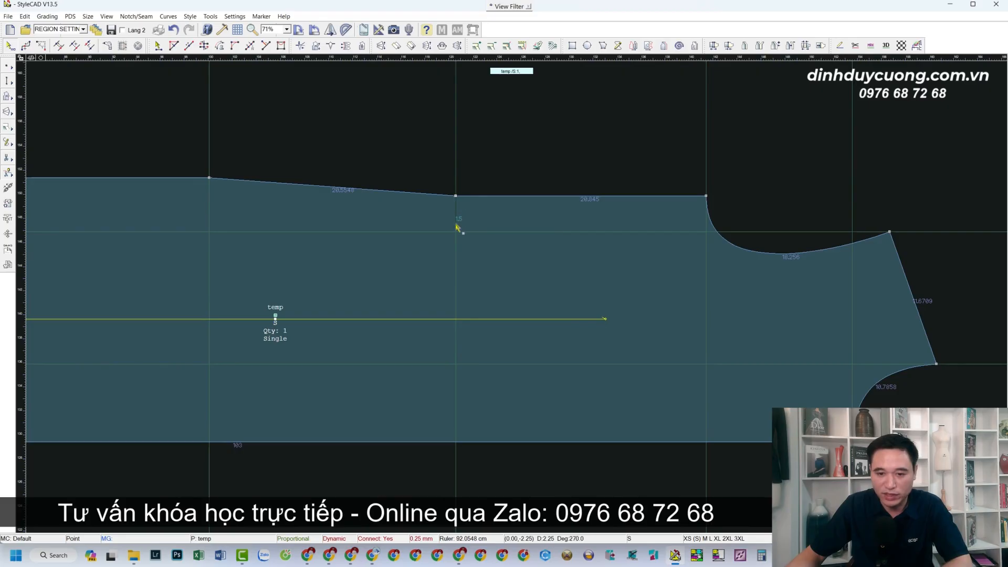
# Lower a top-edge point by 1.5 cm to form a dip
pyautogui.click(456, 227)
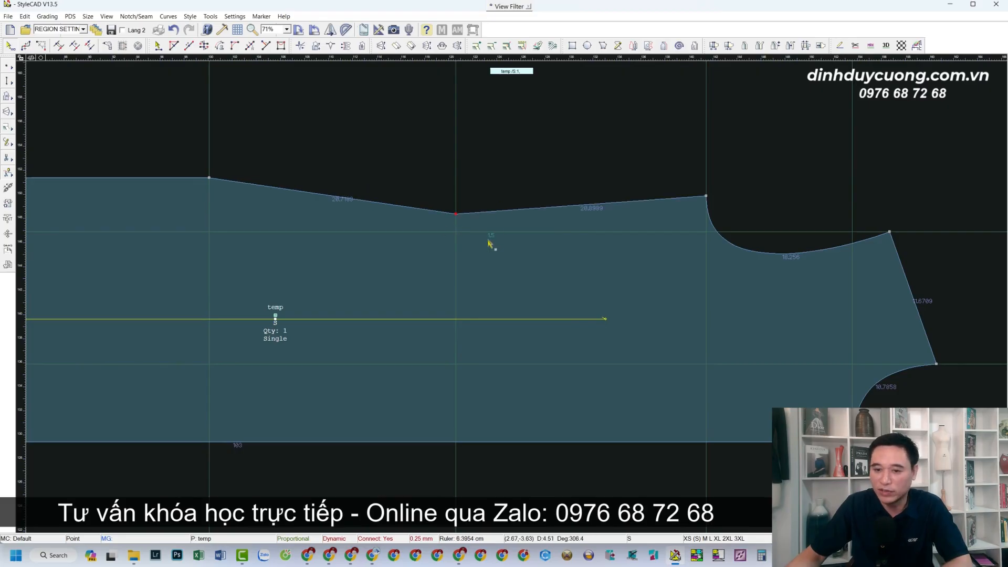
pyautogui.scroll(-1, 473, 292)
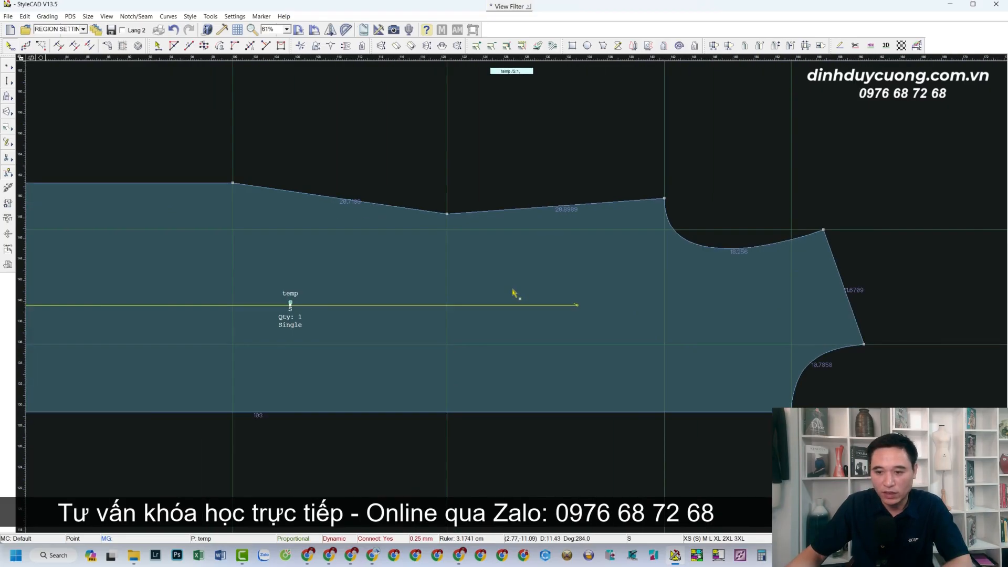
pyautogui.scroll(-2, 503, 303)
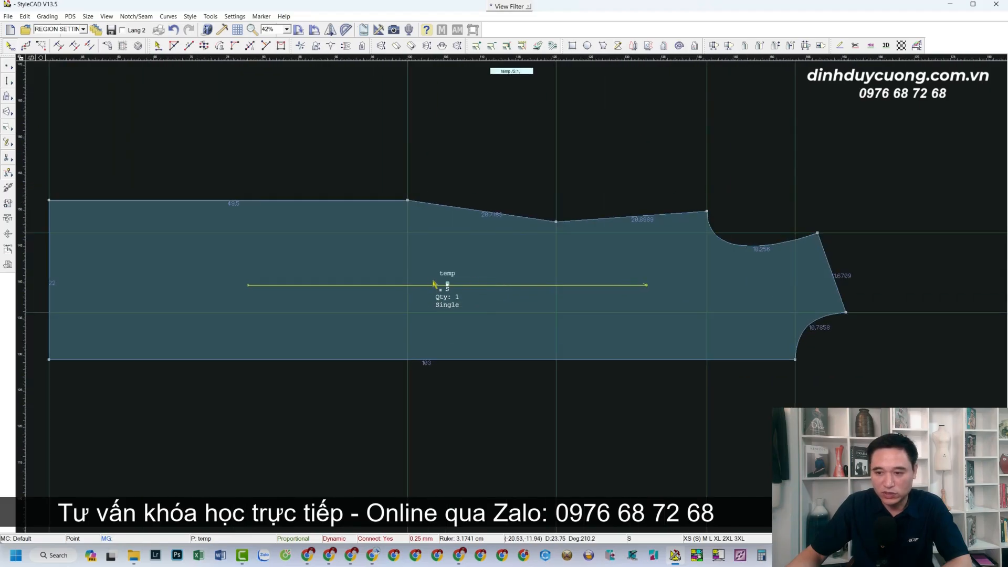
pyautogui.scroll(-3, 308, 274)
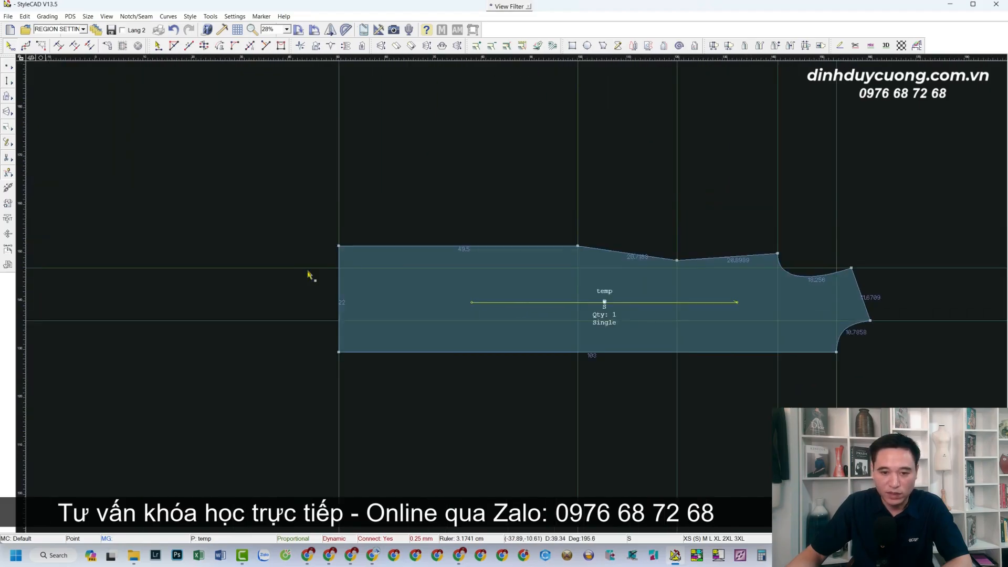
pyautogui.scroll(3, 405, 258)
pyautogui.scroll(1, 607, 289)
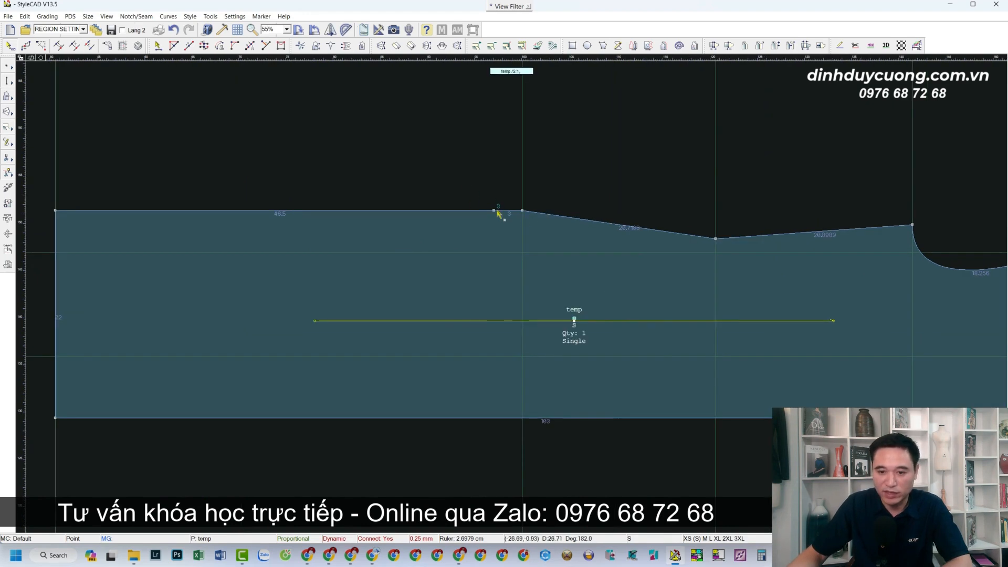
pyautogui.scroll(-3, 514, 278)
pyautogui.scroll(2, 514, 290)
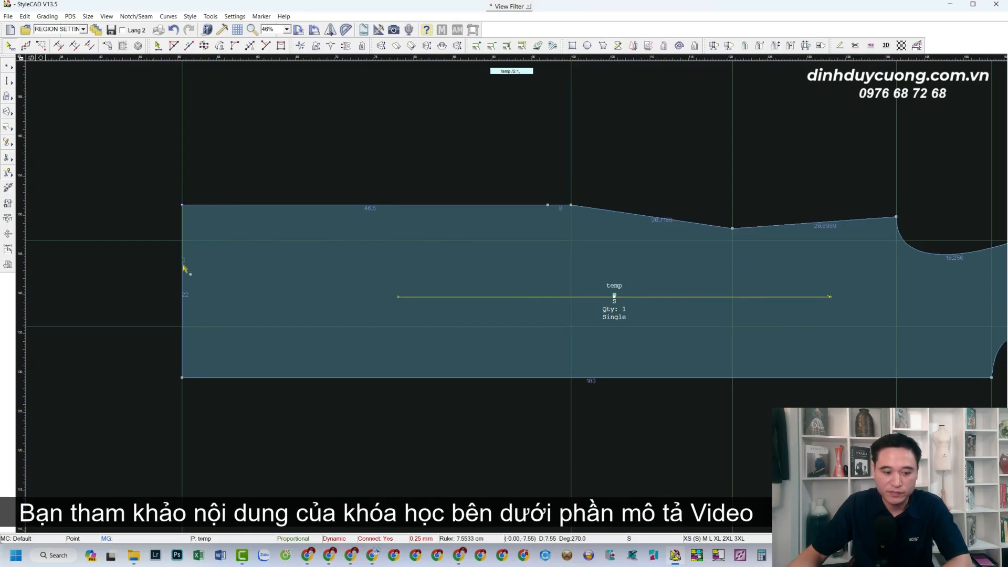
# Drop the top-left corner by 3 cm and round off the dip's corner
pyautogui.click(181, 281)
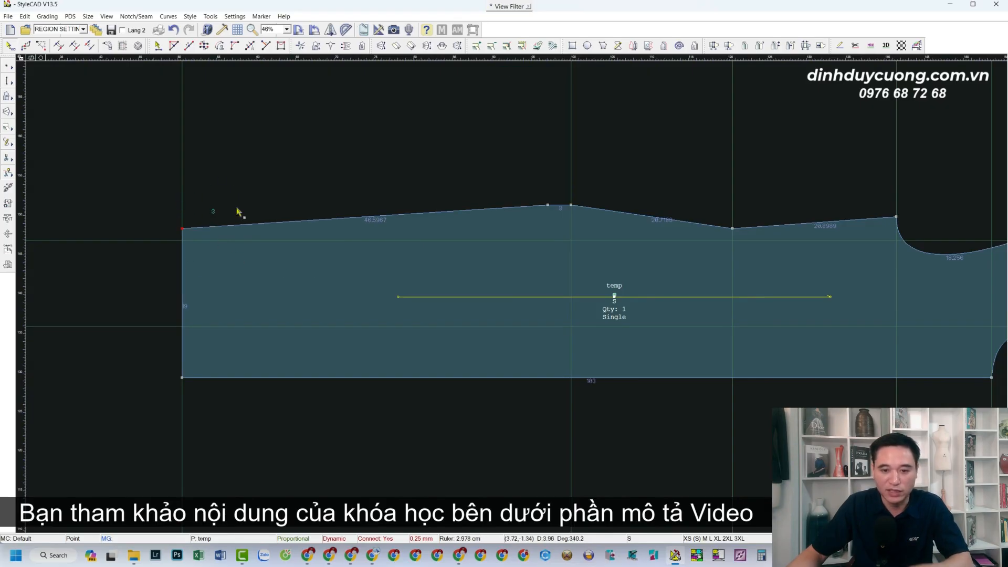
pyautogui.scroll(-3, 522, 292)
pyautogui.scroll(2, 512, 292)
pyautogui.scroll(-3, 490, 293)
pyautogui.scroll(2, 509, 292)
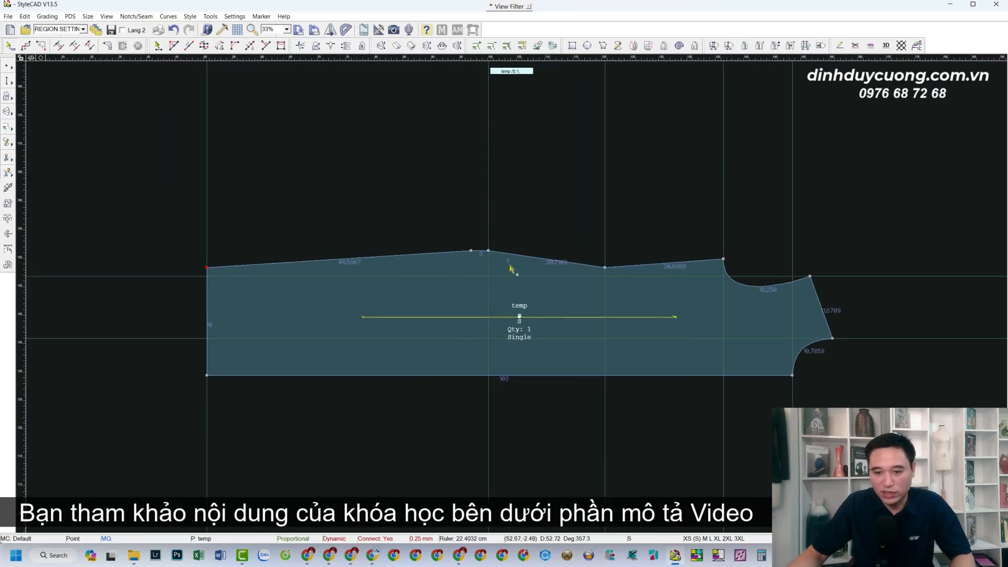
pyautogui.scroll(2, 510, 269)
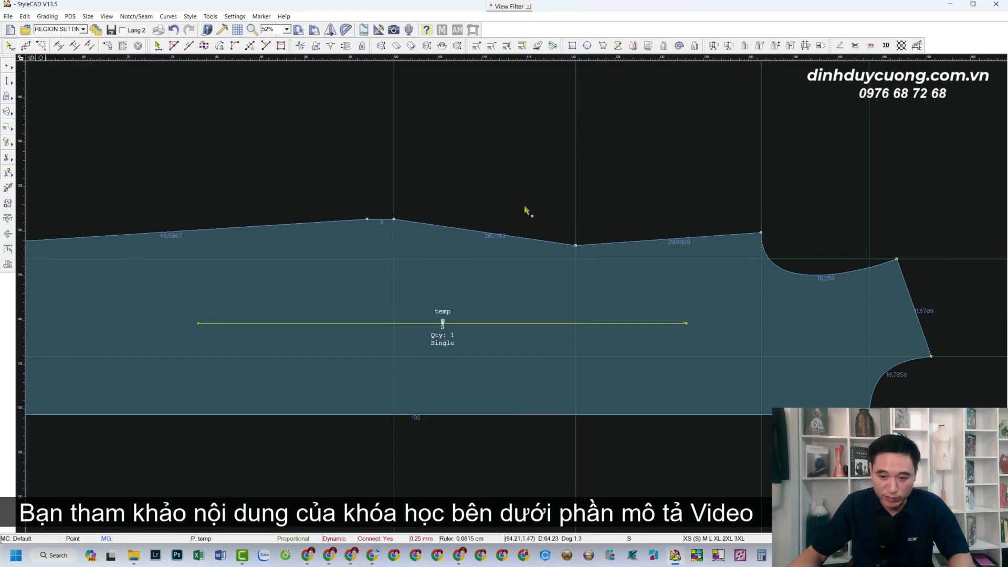
pyautogui.moveTo(536, 223); pyautogui.dragTo(599, 259)
# Round off the peak corner and add control points along the top curve up to the shoulder end
pyautogui.moveTo(391, 209); pyautogui.dragTo(515, 263)
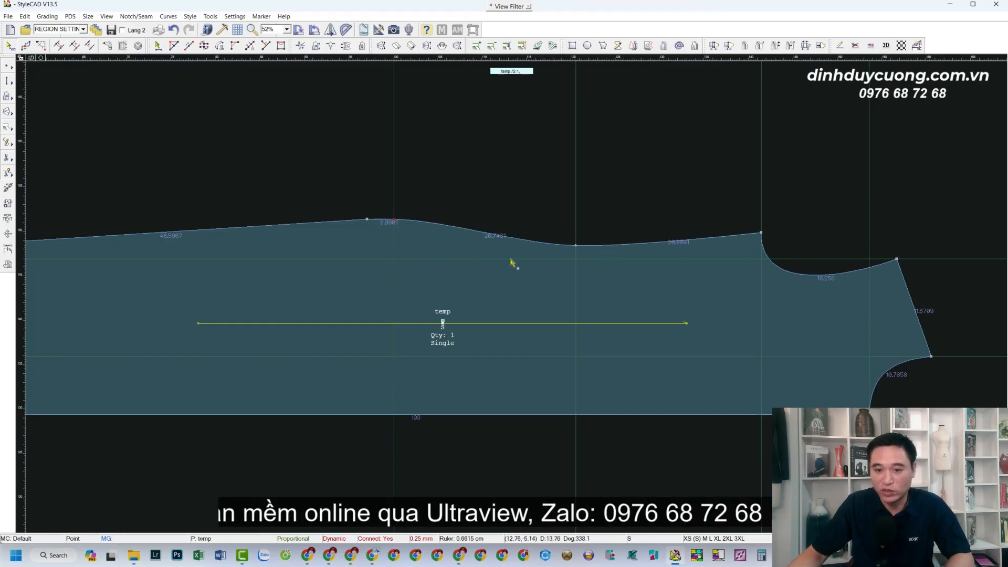
pyautogui.scroll(2, 556, 301)
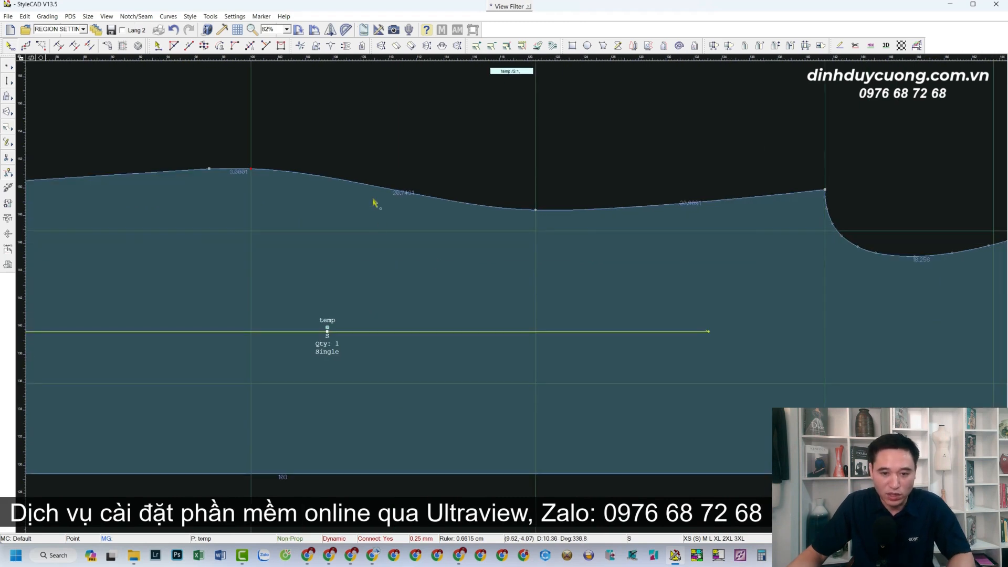
pyautogui.click(351, 183)
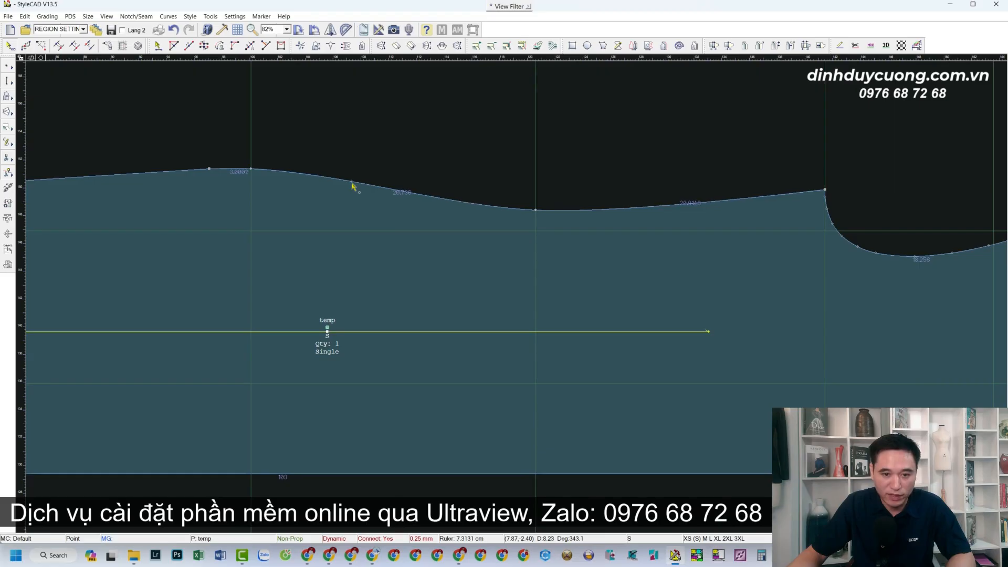
pyautogui.click(457, 200)
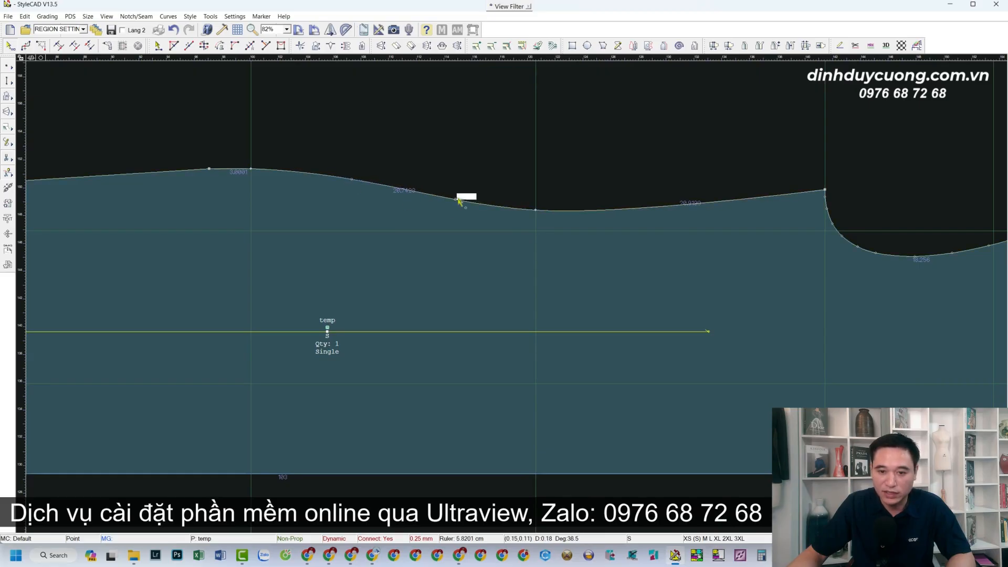
pyautogui.click(643, 208)
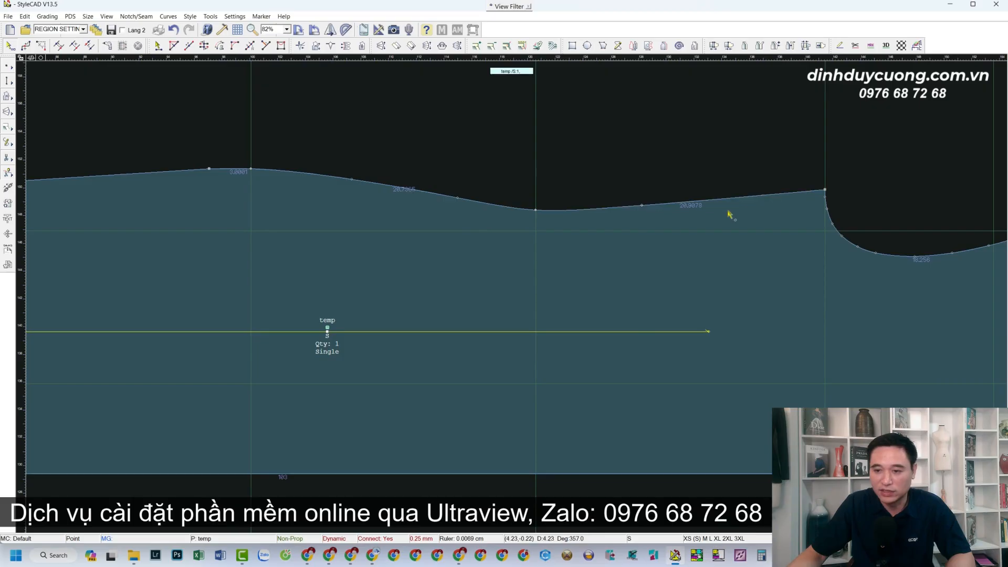
pyautogui.click(742, 200)
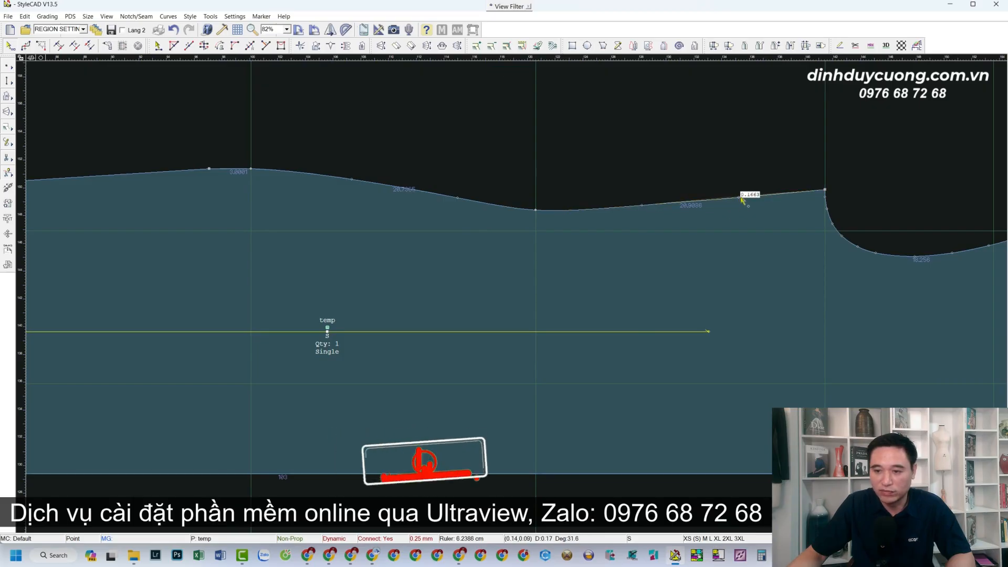
# Reposition the top-curve points so the edge flows as one smooth wave to the shoulder
pyautogui.click(644, 207)
pyautogui.click(742, 200)
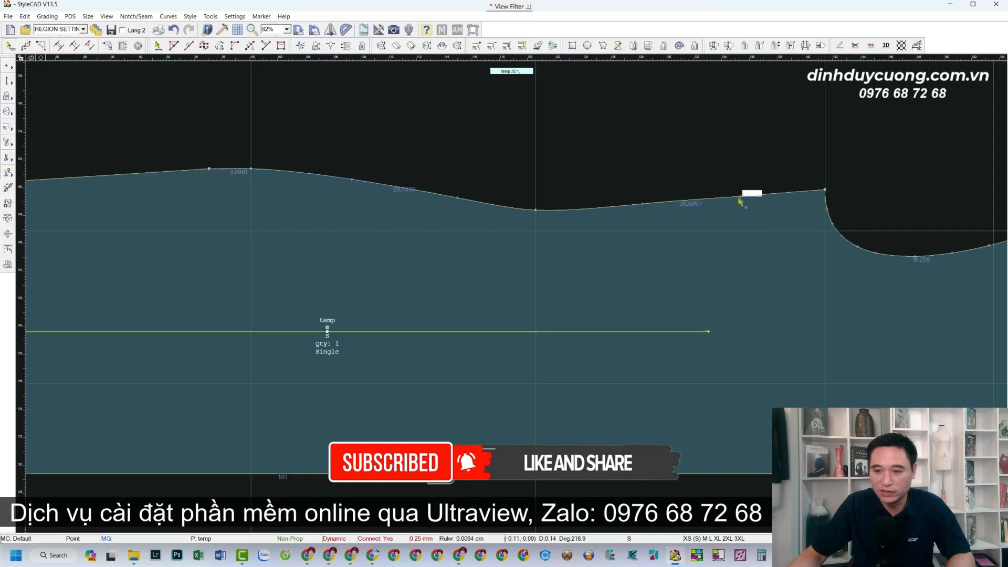
pyautogui.click(737, 198)
pyautogui.scroll(3, 678, 238)
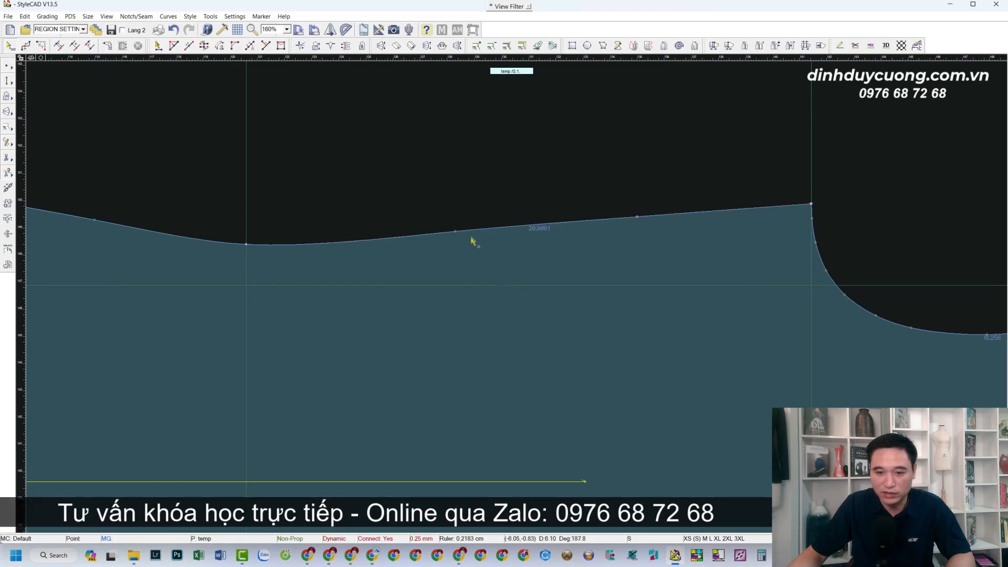
pyautogui.click(455, 235)
pyautogui.click(456, 234)
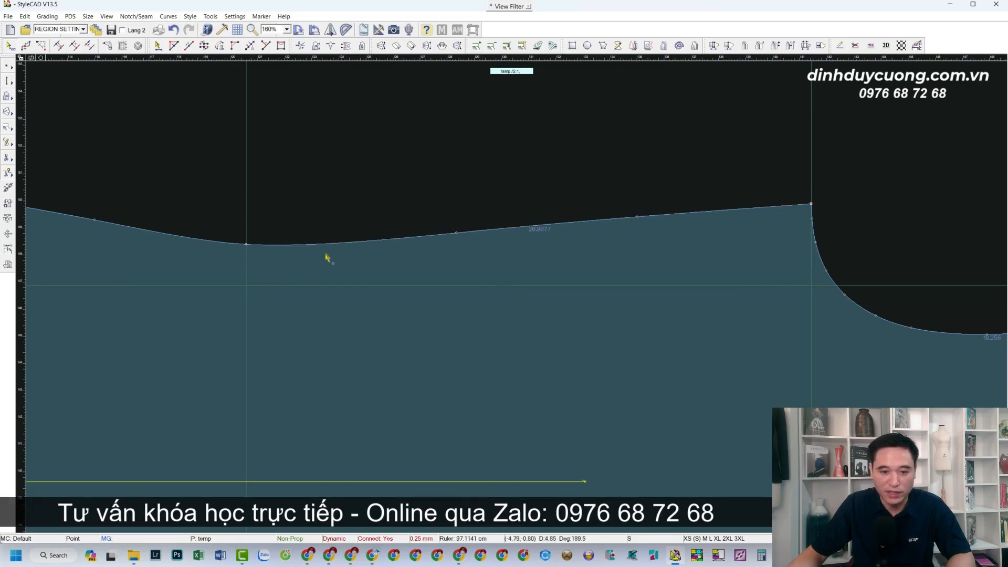
pyautogui.click(337, 244)
pyautogui.click(338, 242)
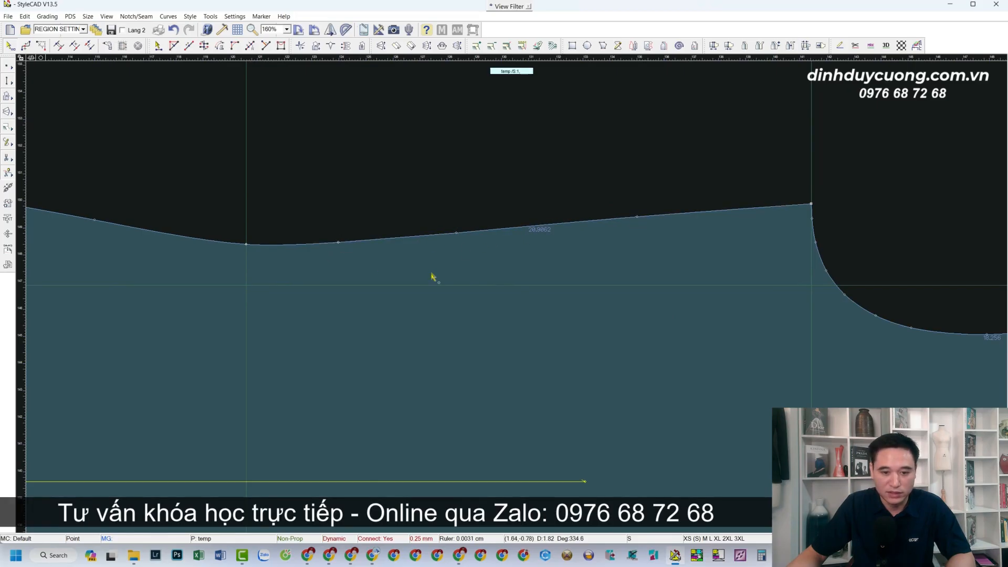
pyautogui.click(457, 236)
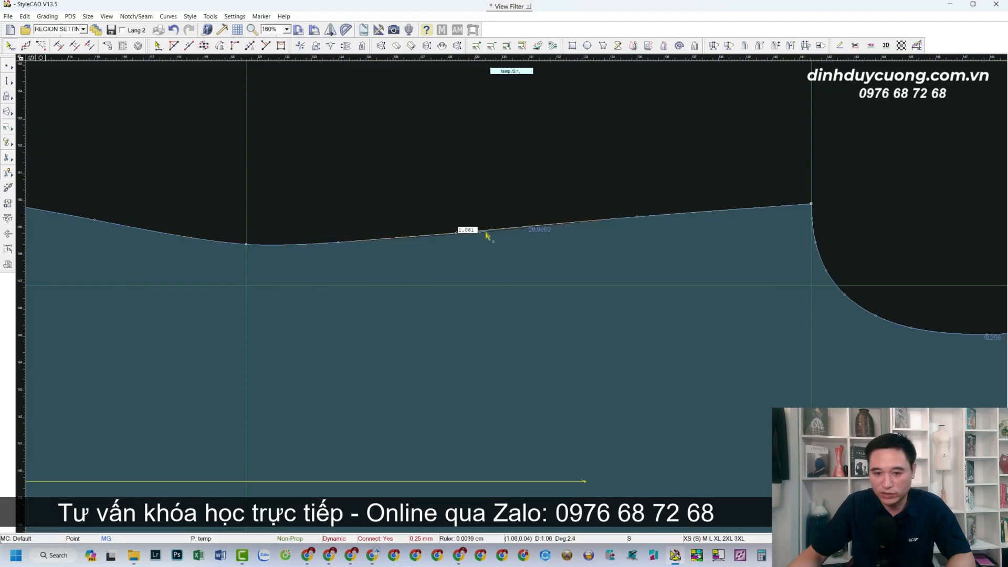
pyautogui.click(487, 233)
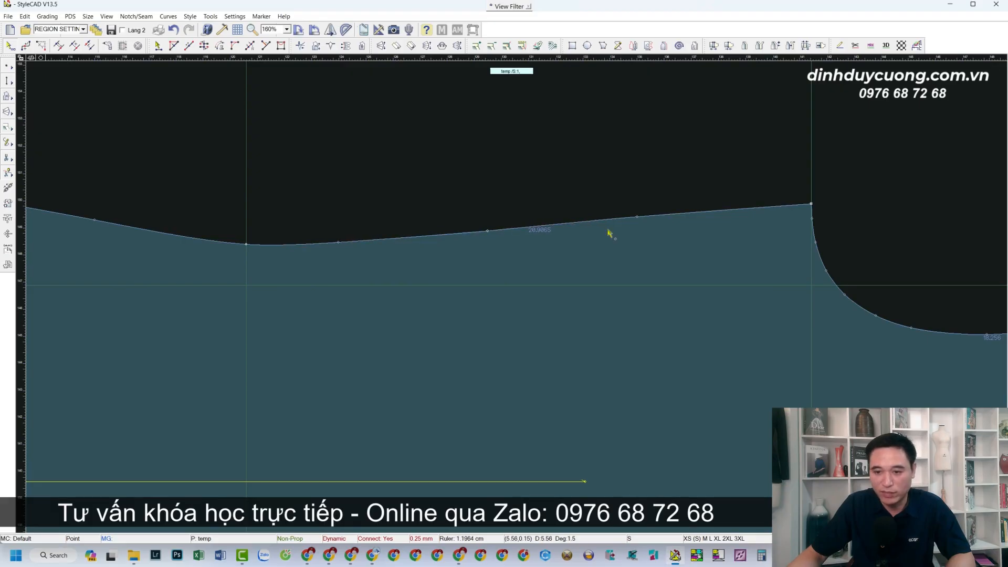
pyautogui.click(636, 220)
pyautogui.click(636, 220)
pyautogui.scroll(-4, 513, 294)
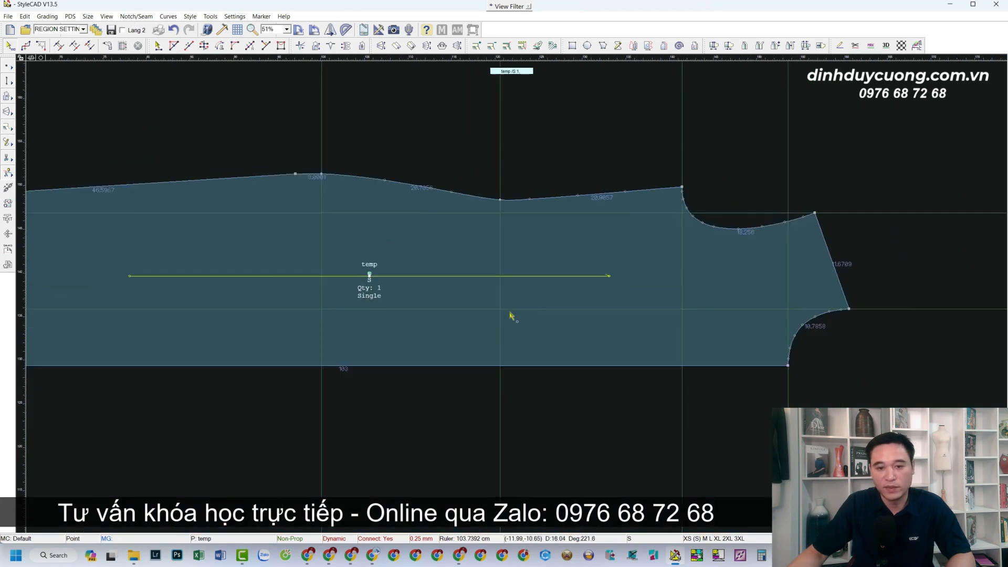
pyautogui.scroll(-2, 512, 307)
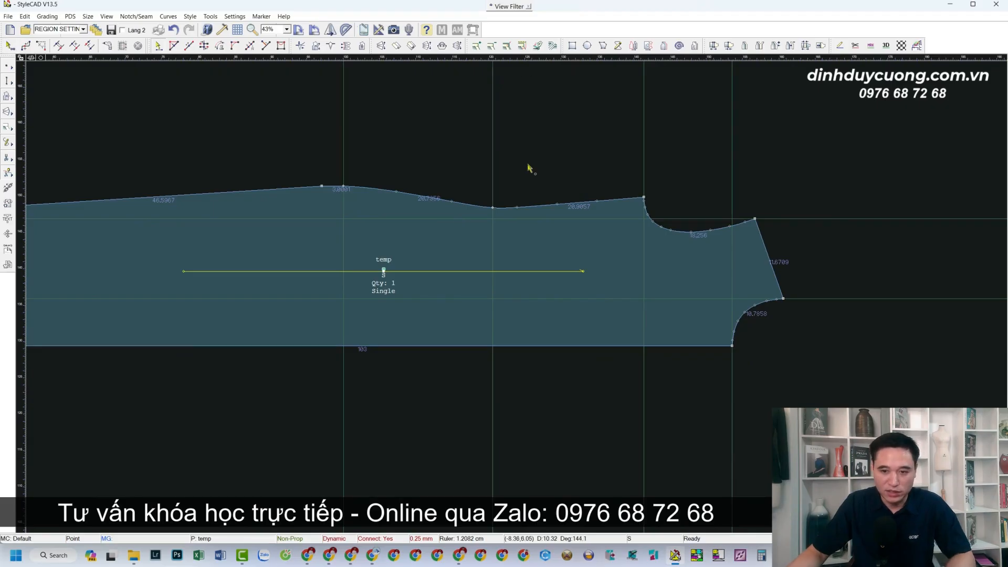
# Place a guide line at the piece's bottom corner
pyautogui.moveTo(662, 60); pyautogui.dragTo(732, 345)
pyautogui.scroll(1, 656, 277)
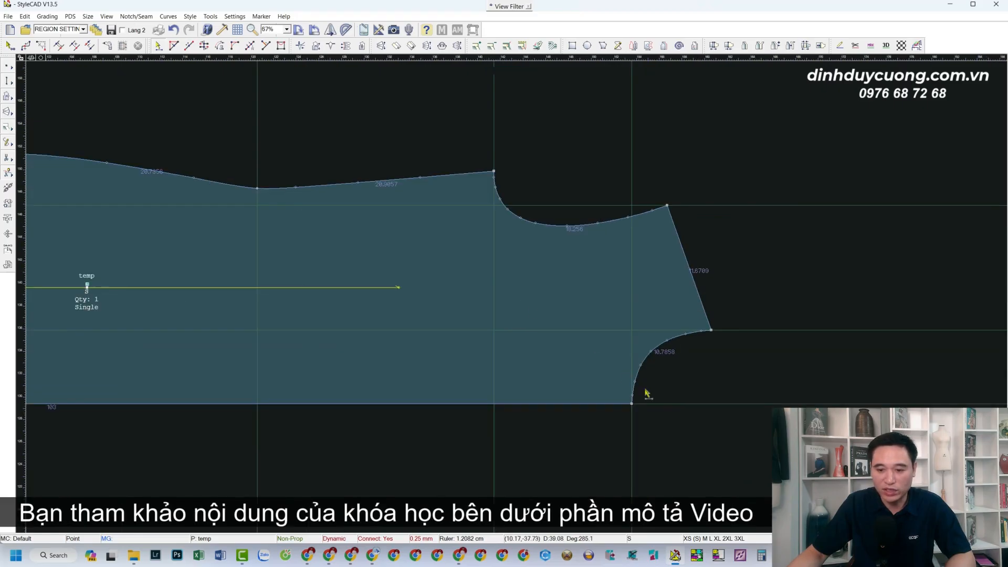
pyautogui.scroll(-1, 637, 364)
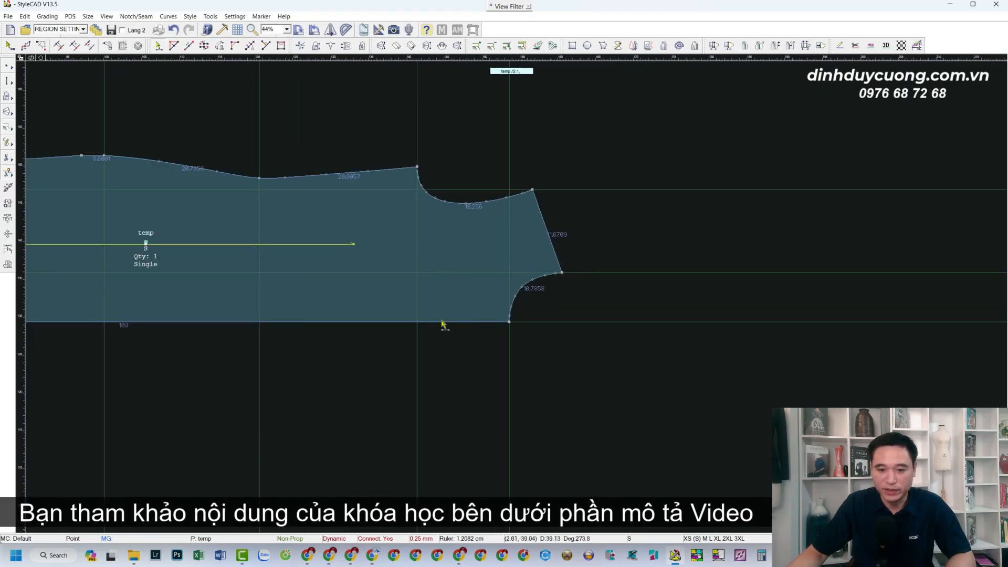
# Add a relative guide line offset 8.5 cm from an existing guide
pyautogui.rightClick(547, 322)
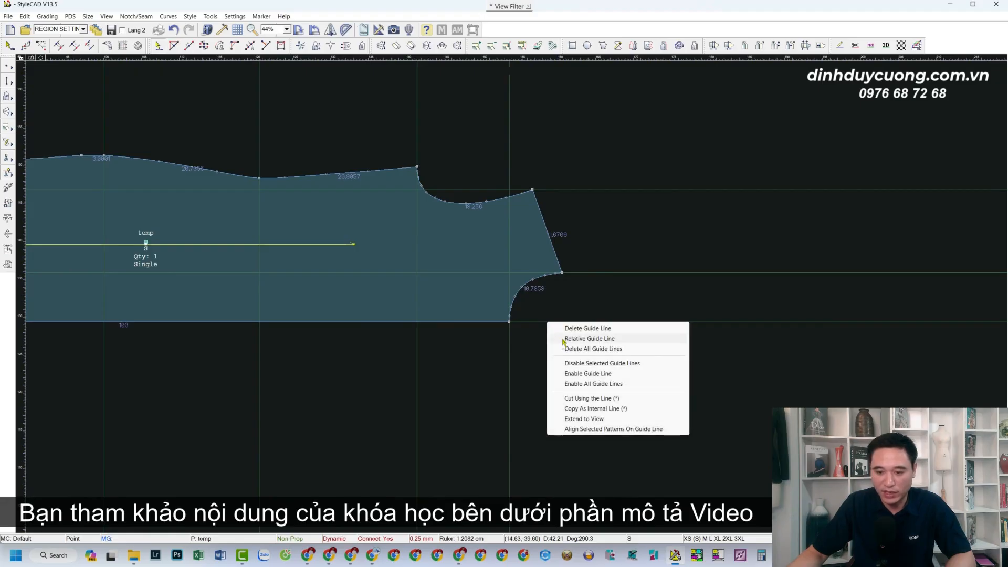
pyautogui.click(564, 338)
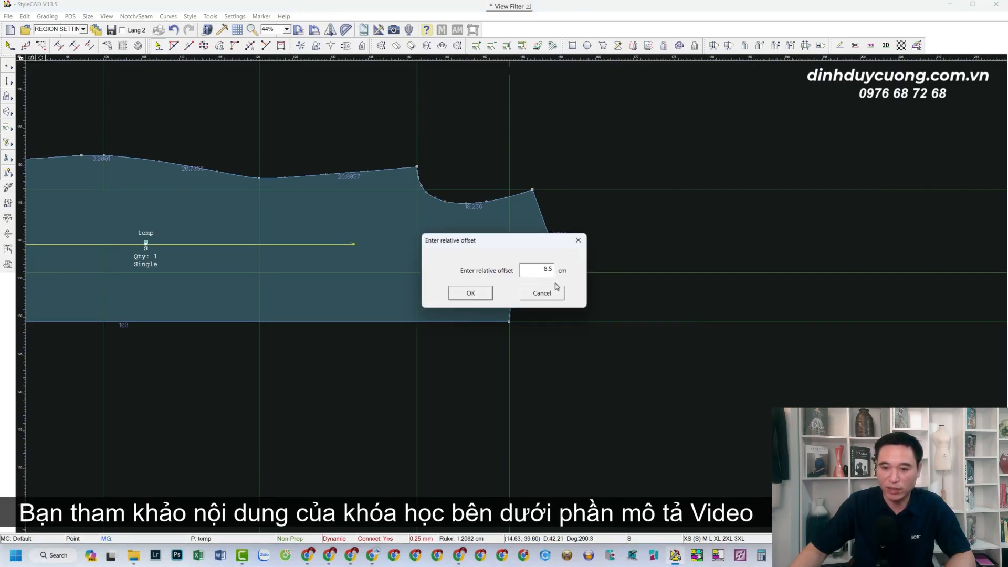
pyautogui.click(471, 292)
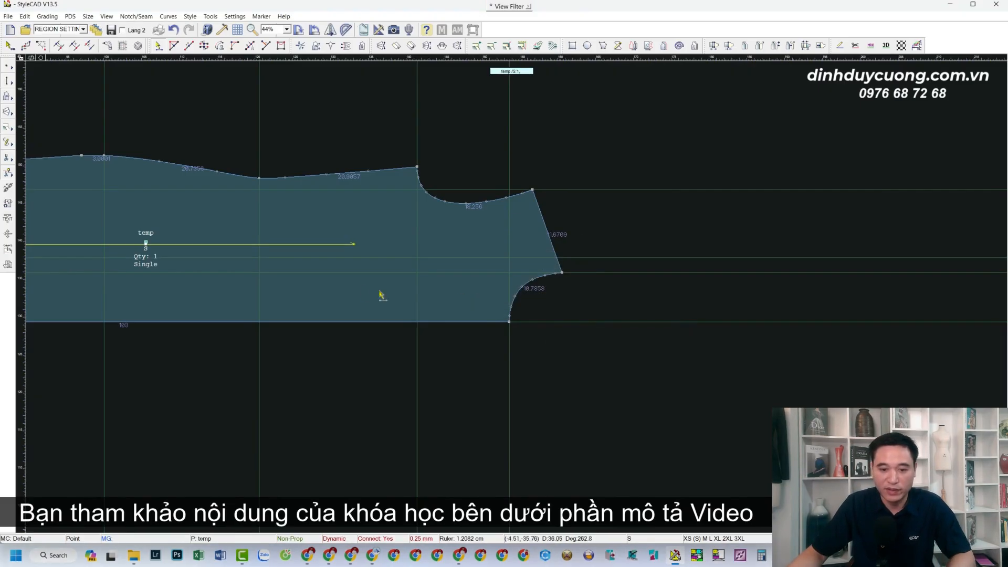
pyautogui.scroll(1, 382, 295)
pyautogui.scroll(-3, 506, 292)
pyautogui.scroll(2, 496, 290)
pyautogui.scroll(1, 577, 294)
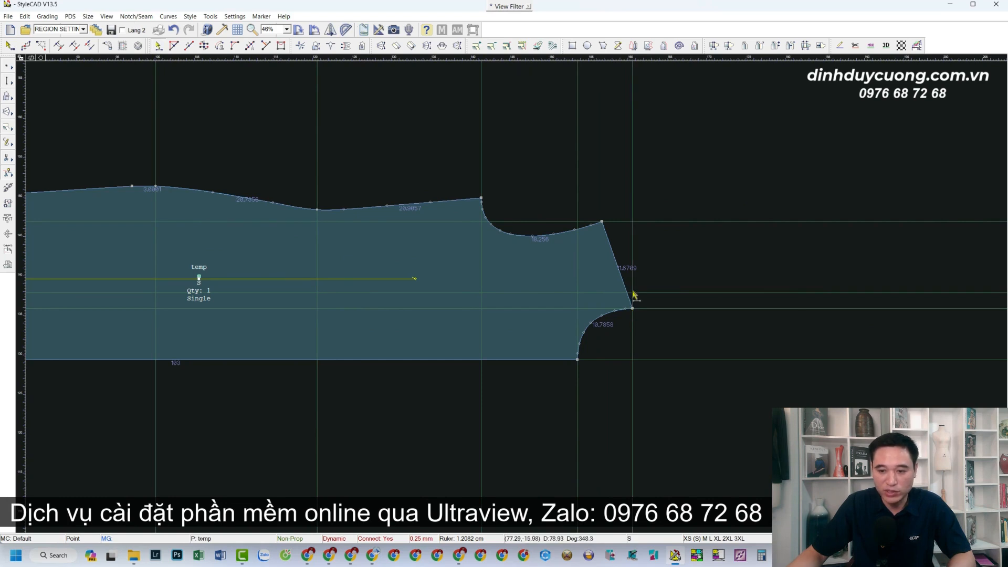
# Add a relative guide line offset -24 cm from the right-side guide
pyautogui.rightClick(634, 190)
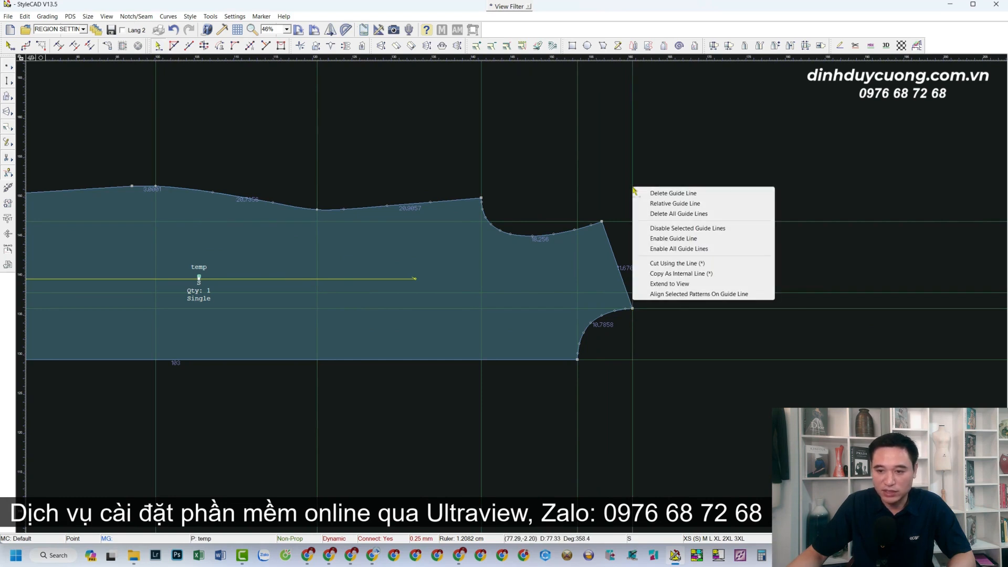
pyautogui.click(657, 202)
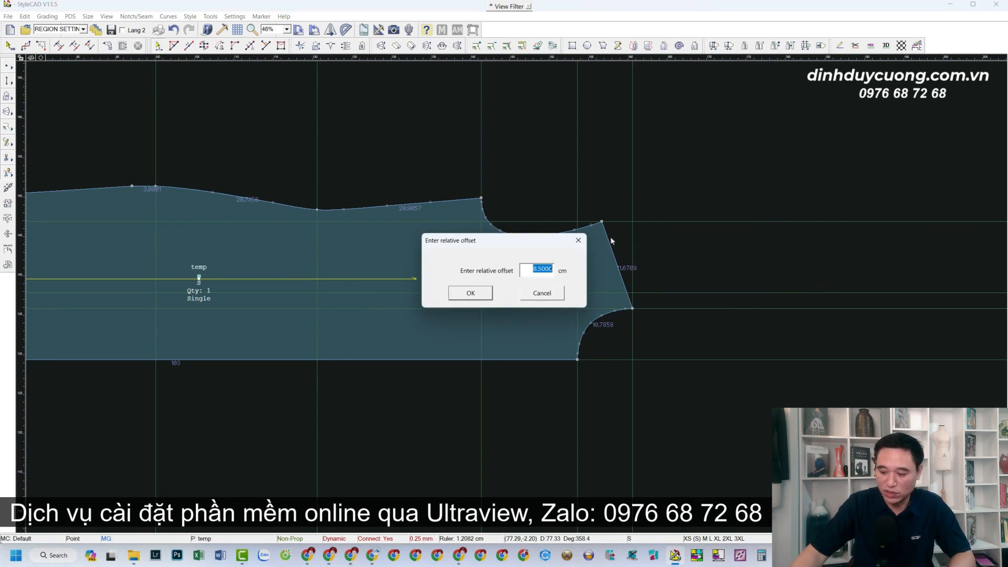
pyautogui.write('-24')
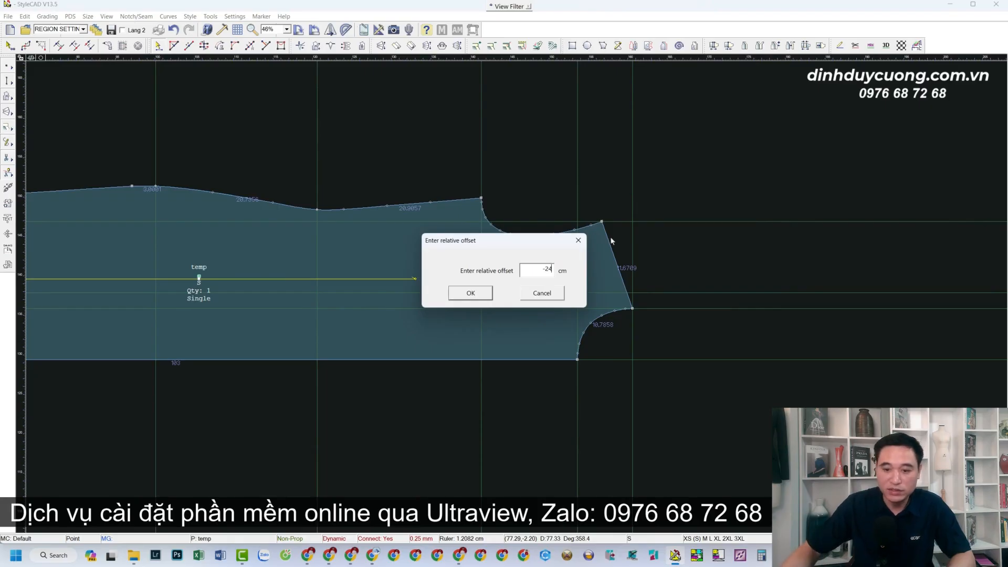
pyautogui.click(470, 293)
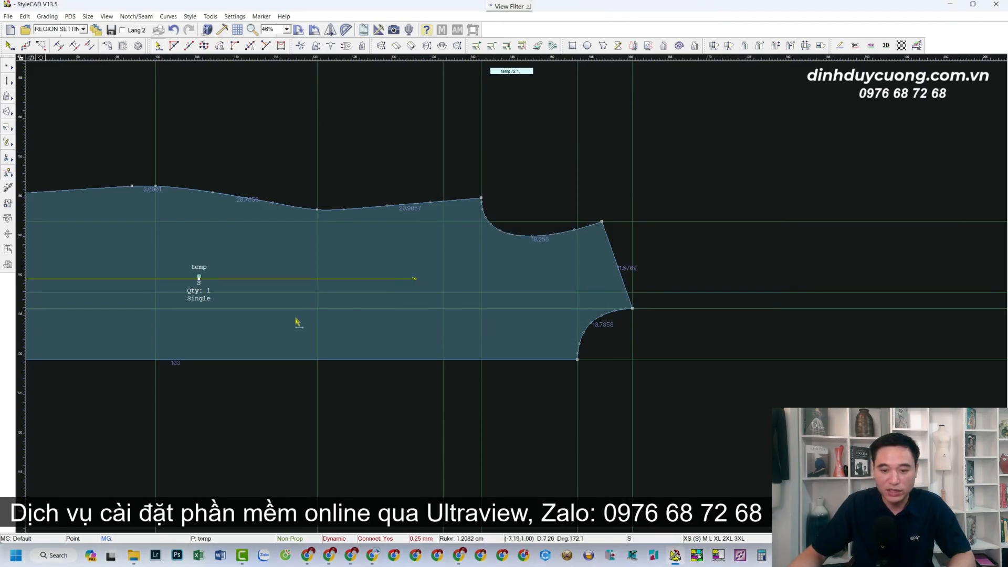
pyautogui.scroll(-2, 514, 298)
pyautogui.scroll(1, 511, 294)
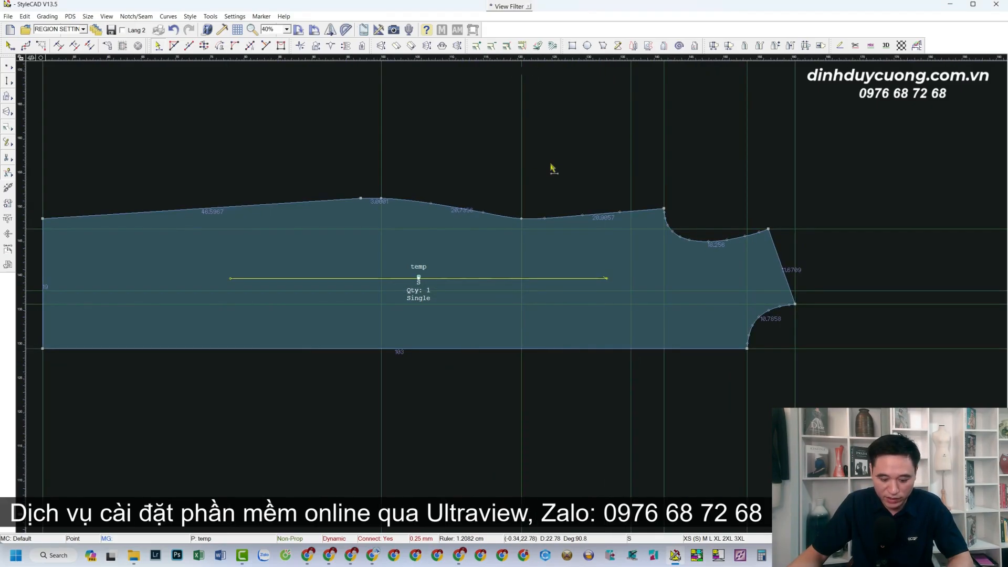
pyautogui.scroll(1, 540, 265)
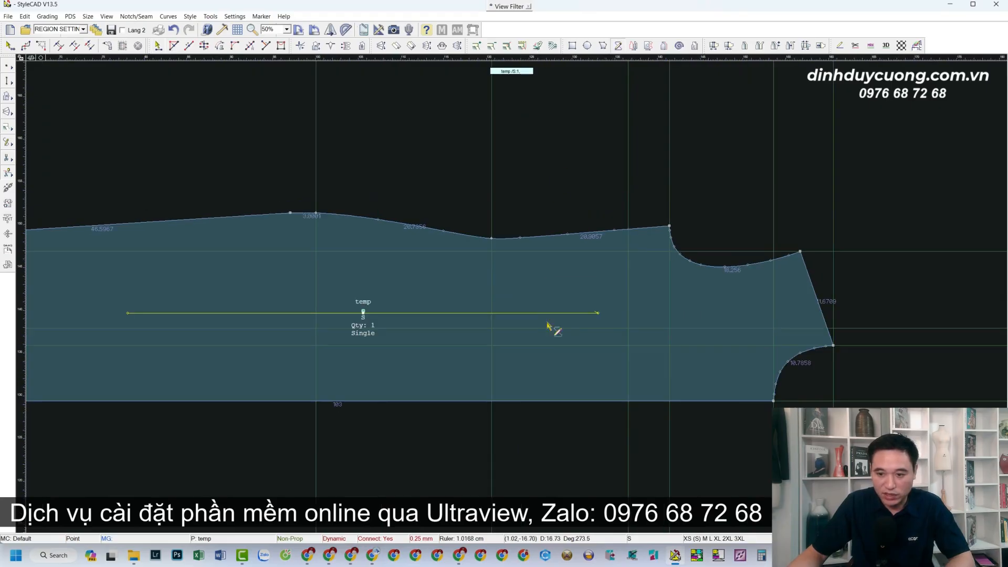
# Extend the 36.5 horizontal centre line by 3 to the left
pyautogui.click(629, 330)
pyautogui.scroll(2, 386, 338)
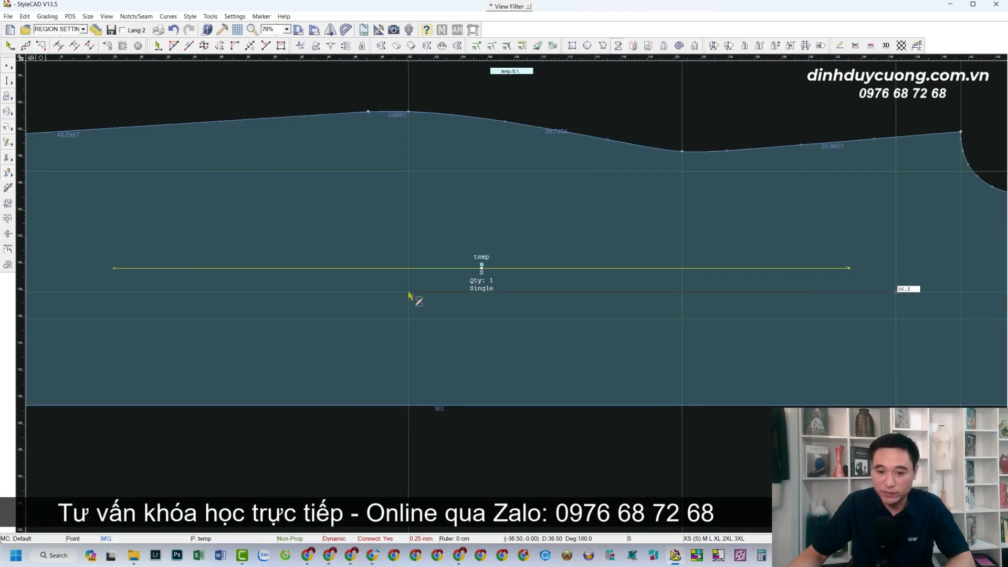
pyautogui.click(409, 292)
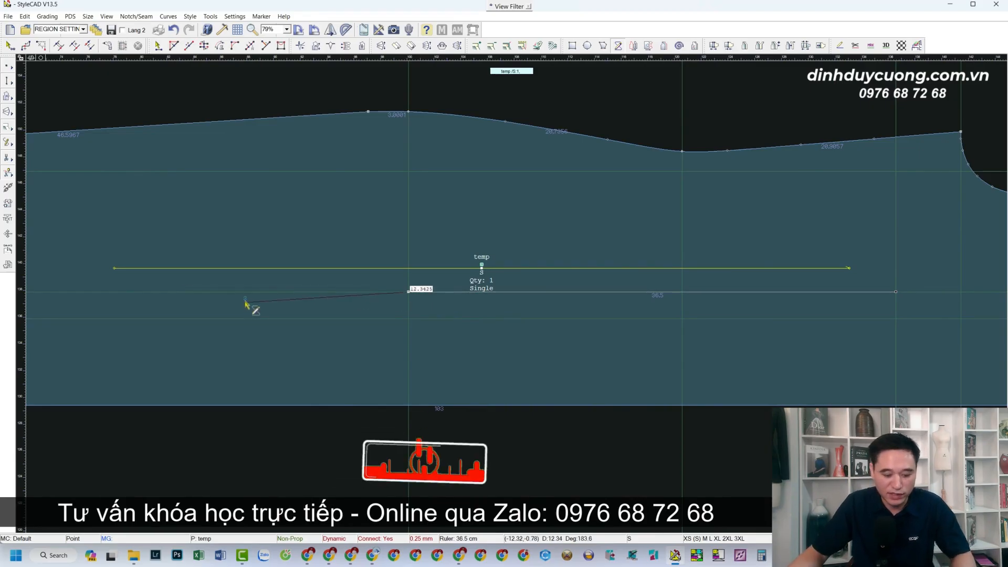
pyautogui.write('3')
pyautogui.press('Return')
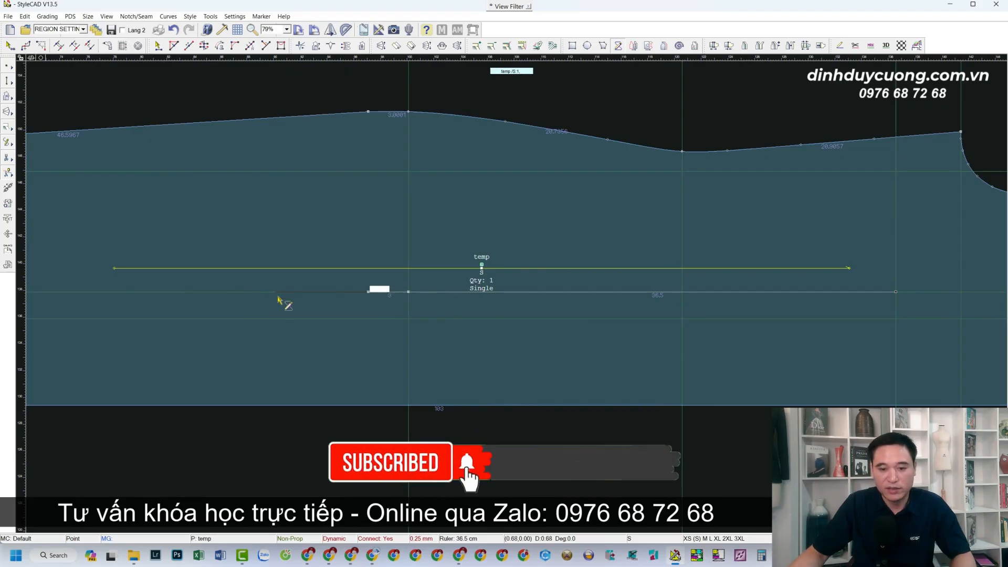
pyautogui.click(368, 295)
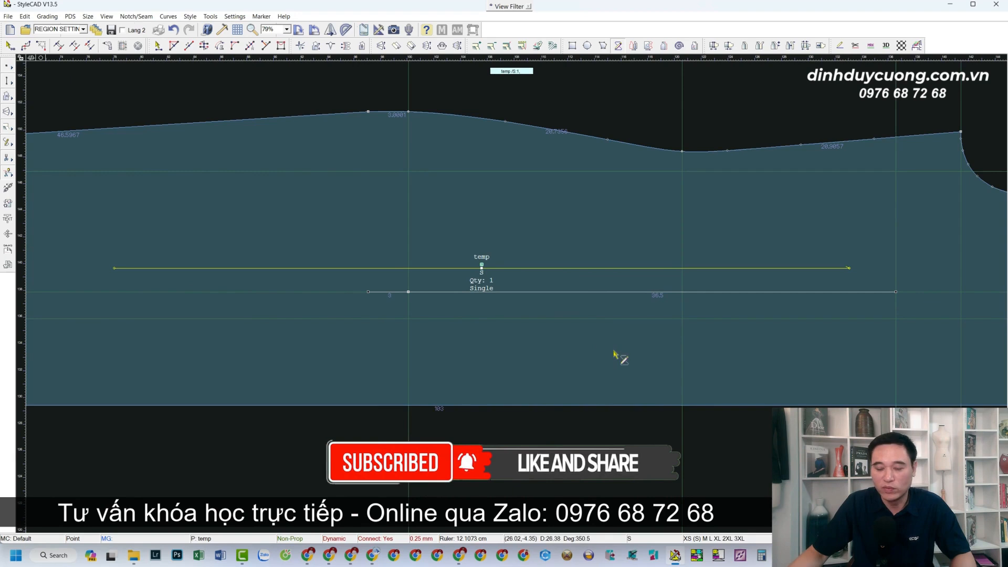
pyautogui.scroll(-3, 512, 291)
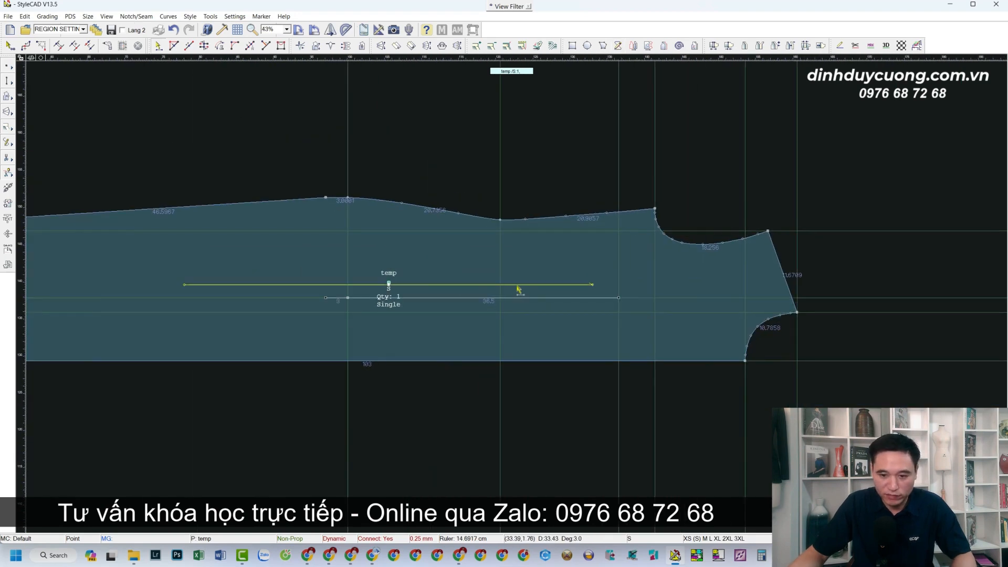
# Move the grain line down onto the piece's bottom edge
pyautogui.click(518, 285)
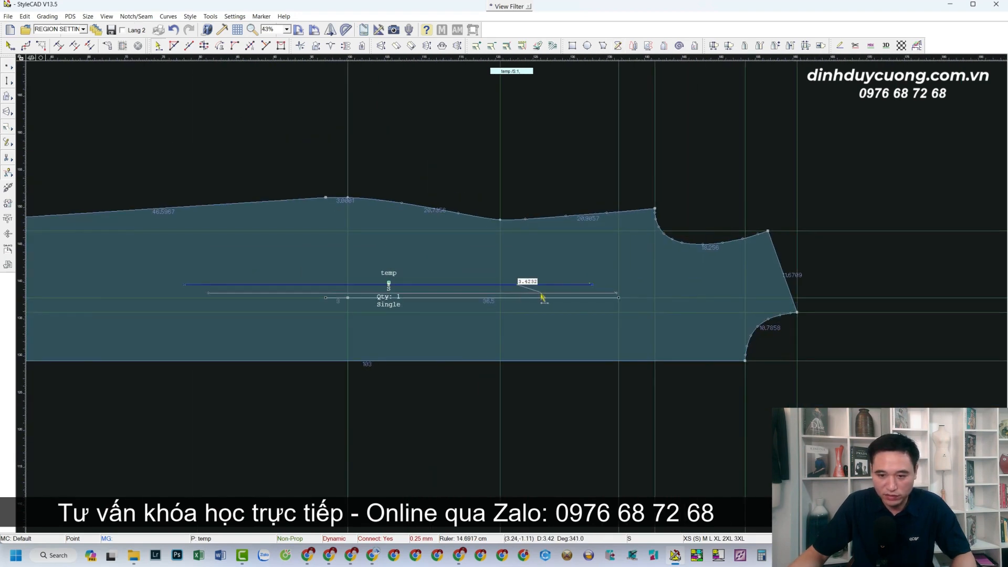
pyautogui.click(572, 362)
pyautogui.scroll(3, 503, 320)
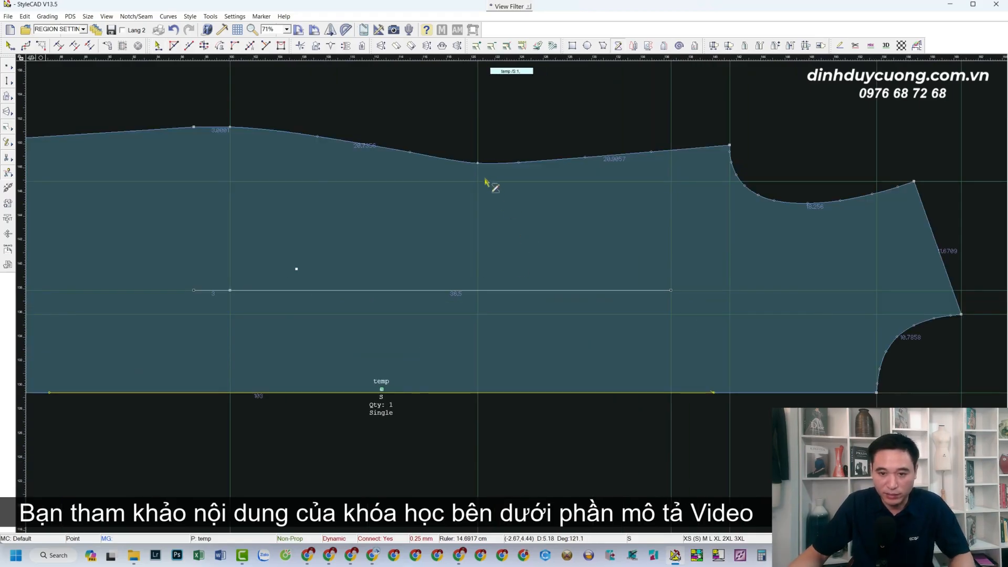
# Draw two vertical lines from top-edge points to the bottom edge, redrawing the second one
pyautogui.click(477, 163)
pyautogui.click(484, 395)
pyautogui.click(230, 128)
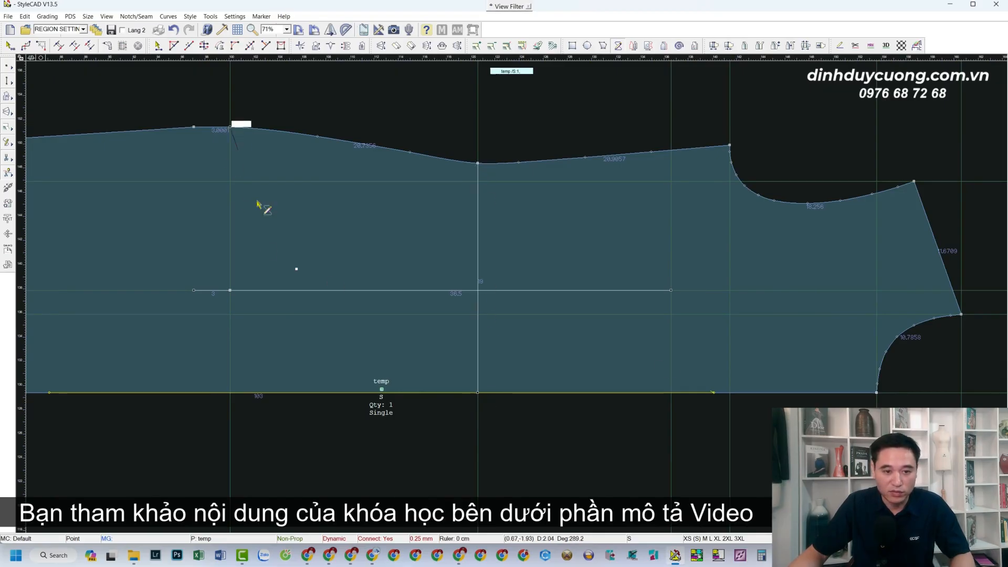
pyautogui.click(232, 398)
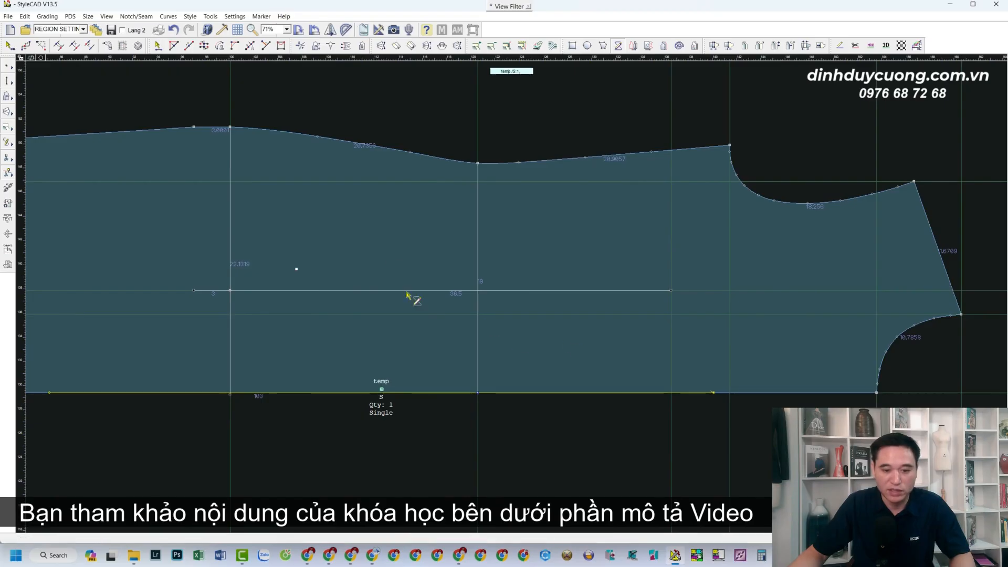
pyautogui.hotkey('ctrl', 'z')
pyautogui.click(230, 128)
pyautogui.click(234, 398)
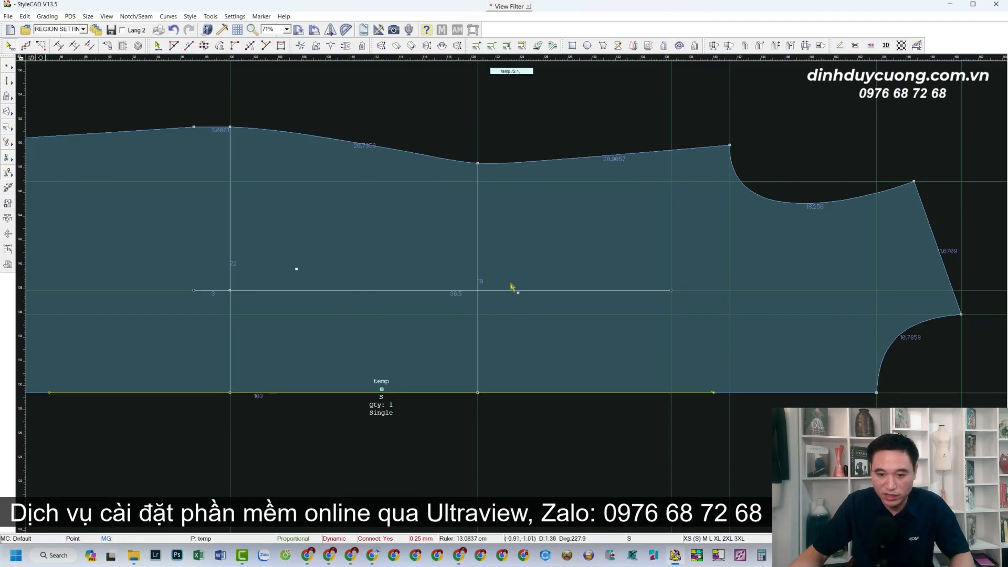
pyautogui.scroll(2, 512, 288)
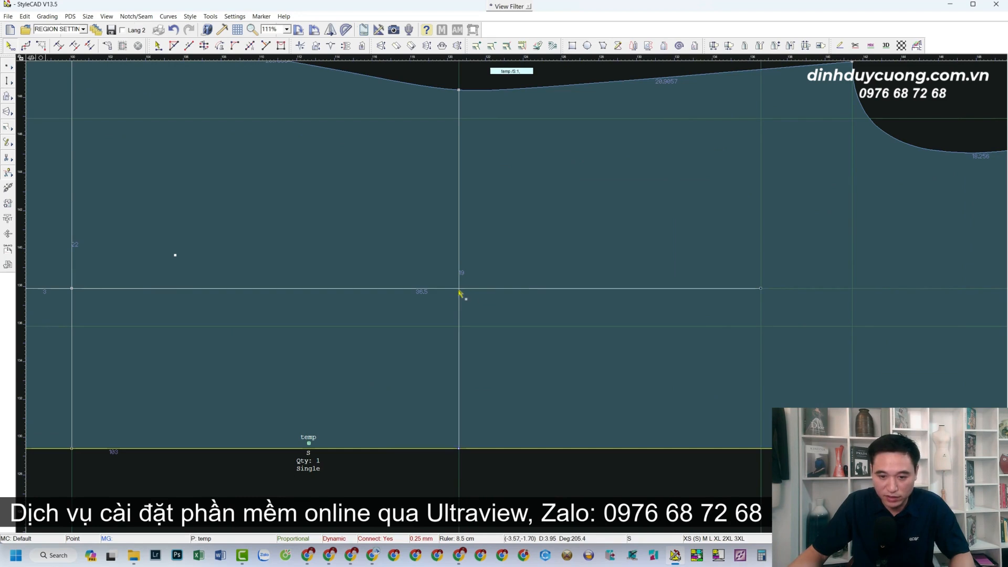
pyautogui.scroll(-2, 506, 325)
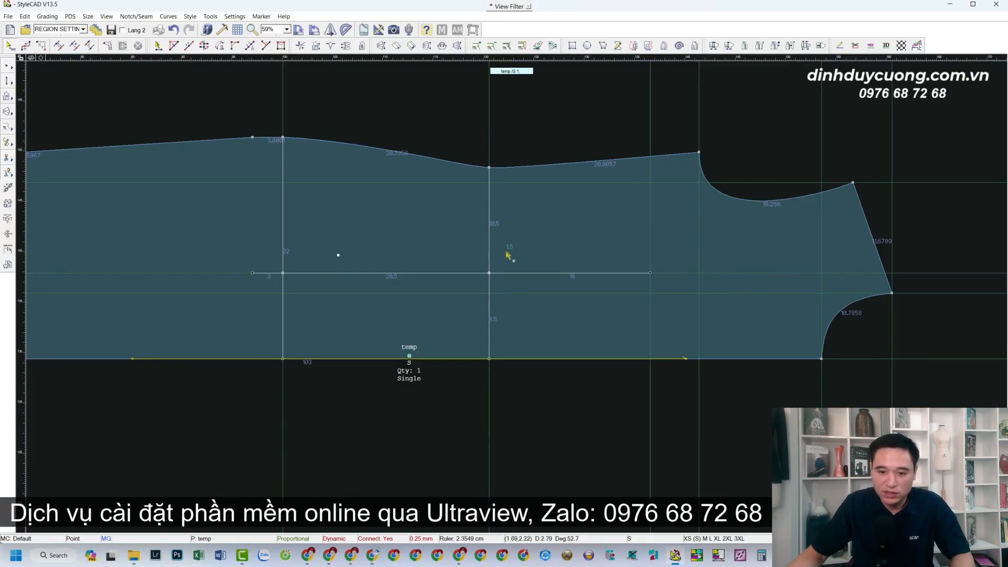
# Mark a point 1.5 above the centre line and draw the dart line through it
pyautogui.click(490, 260)
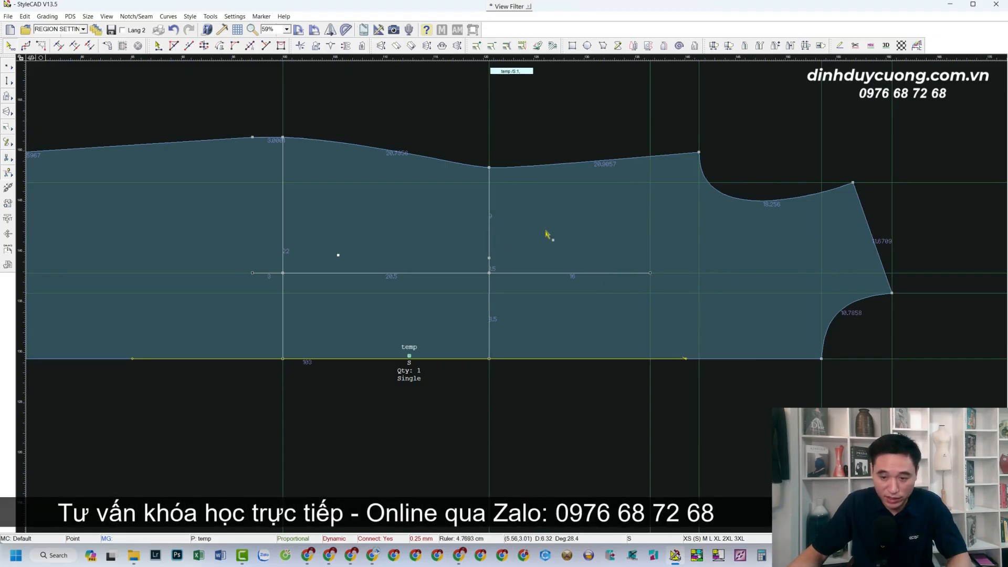
pyautogui.click(253, 272)
pyautogui.click(490, 258)
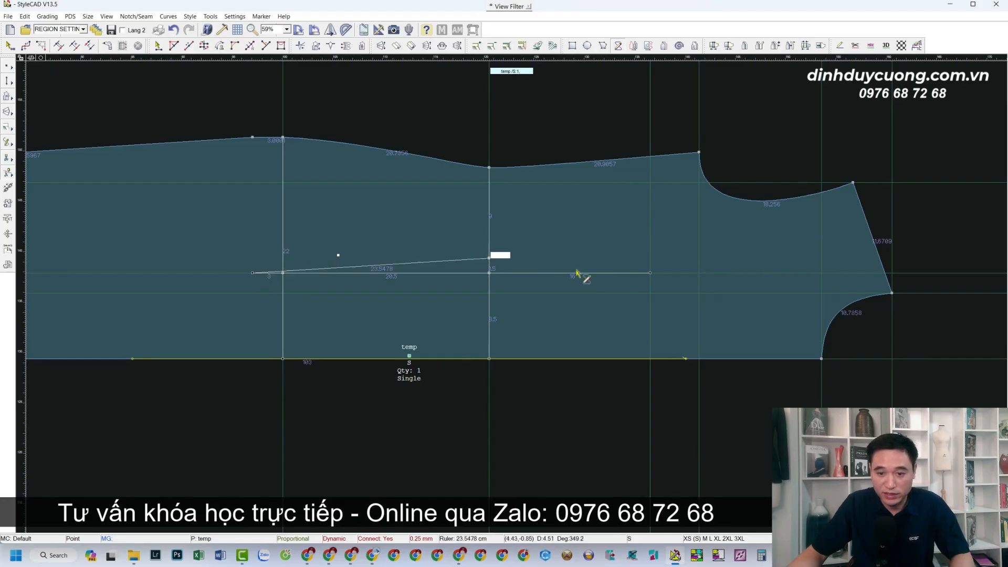
pyautogui.click(650, 273)
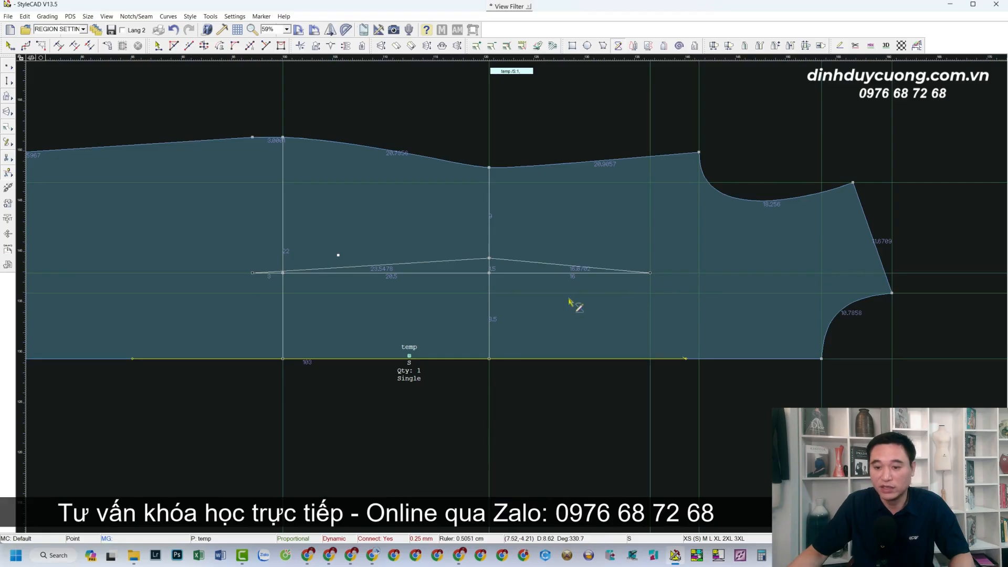
pyautogui.scroll(2, 522, 297)
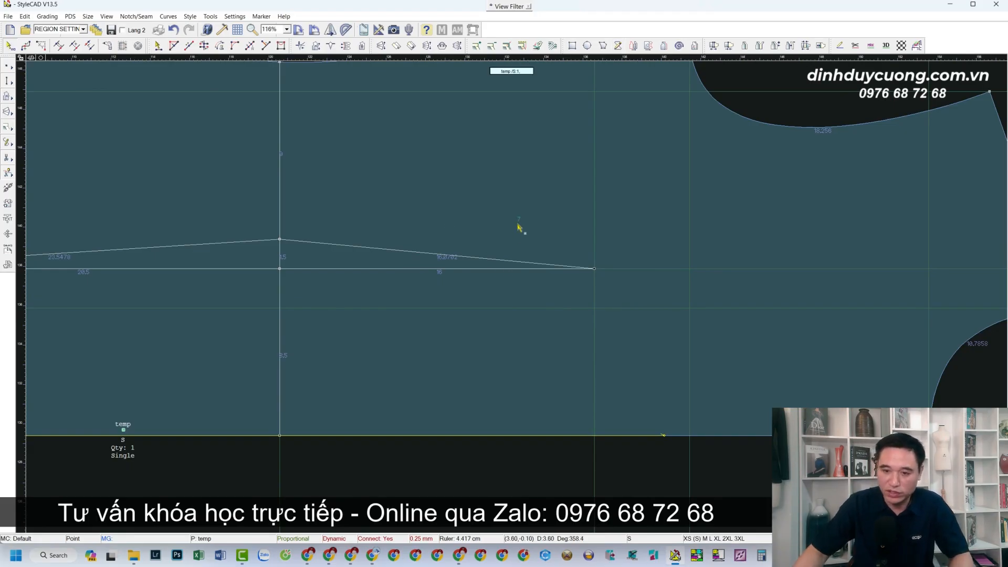
# Add a point 7 from the dart tip, raise it 0.5, and smooth the curve in Non-Prop mode
pyautogui.click(515, 264)
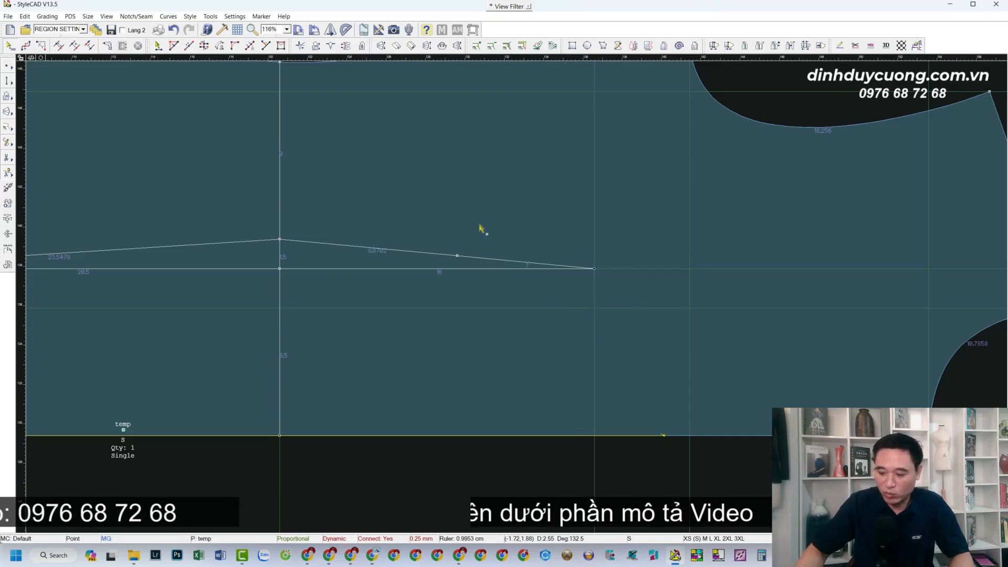
pyautogui.click(457, 256)
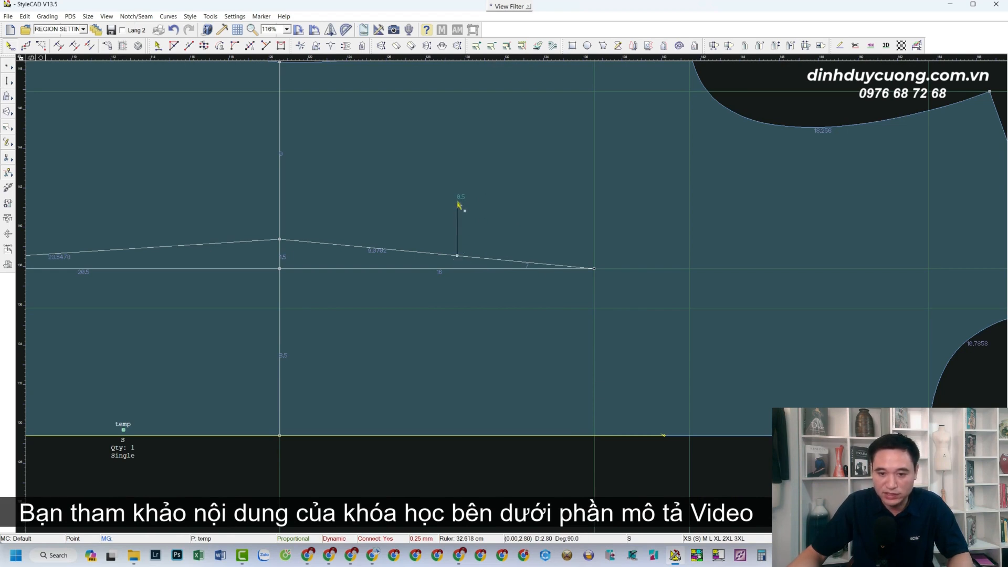
pyautogui.click(457, 204)
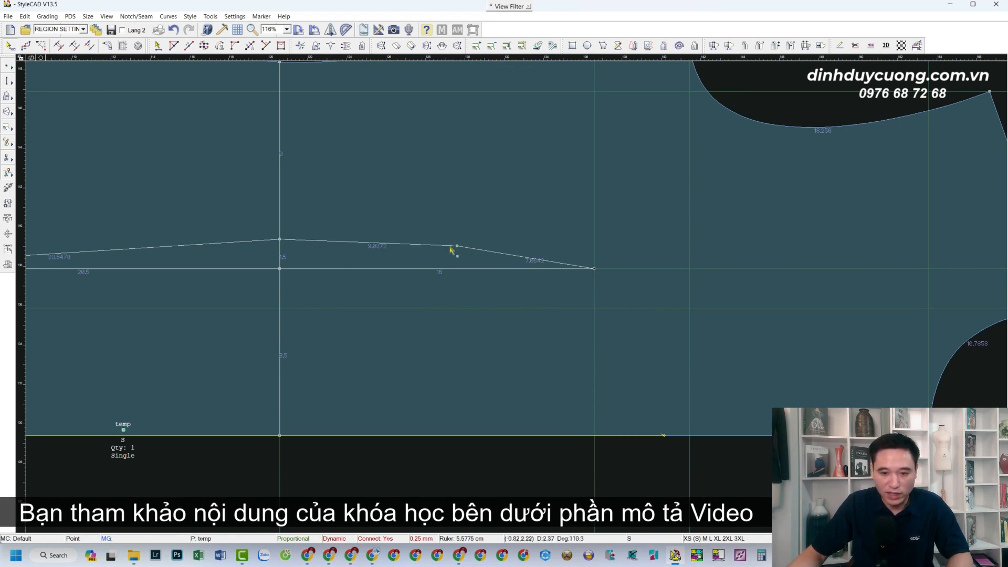
pyautogui.moveTo(471, 249); pyautogui.dragTo(471, 251)
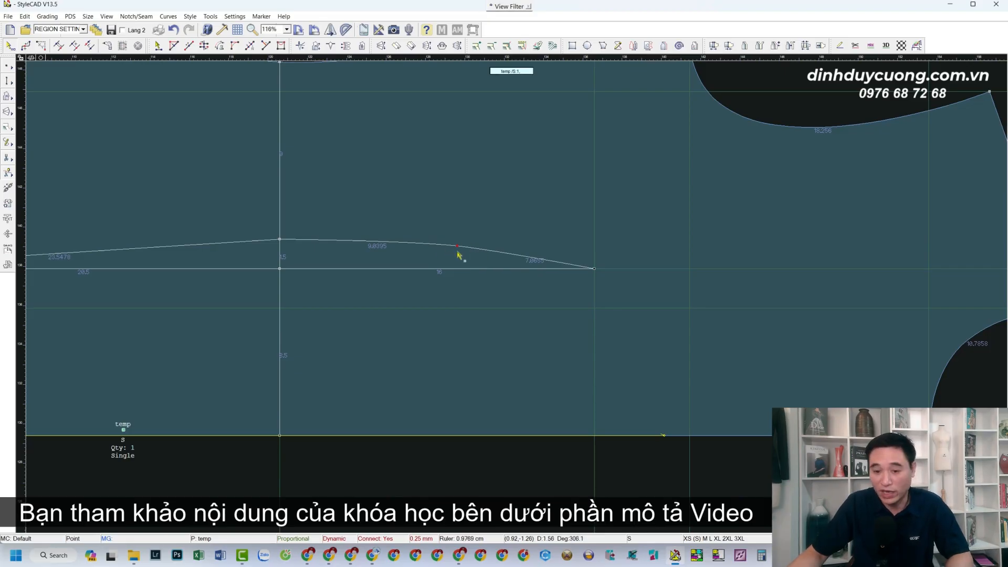
pyautogui.scroll(2, 555, 293)
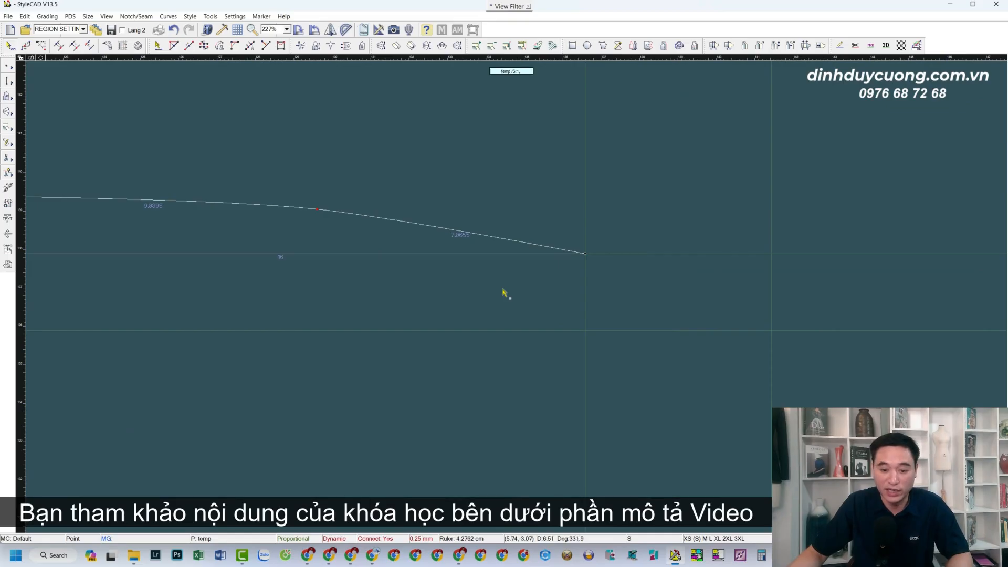
pyautogui.press('p')
pyautogui.moveTo(462, 234); pyautogui.dragTo(455, 237)
pyautogui.moveTo(520, 245); pyautogui.dragTo(518, 248)
pyautogui.scroll(-3, 483, 296)
pyautogui.scroll(-1, 496, 294)
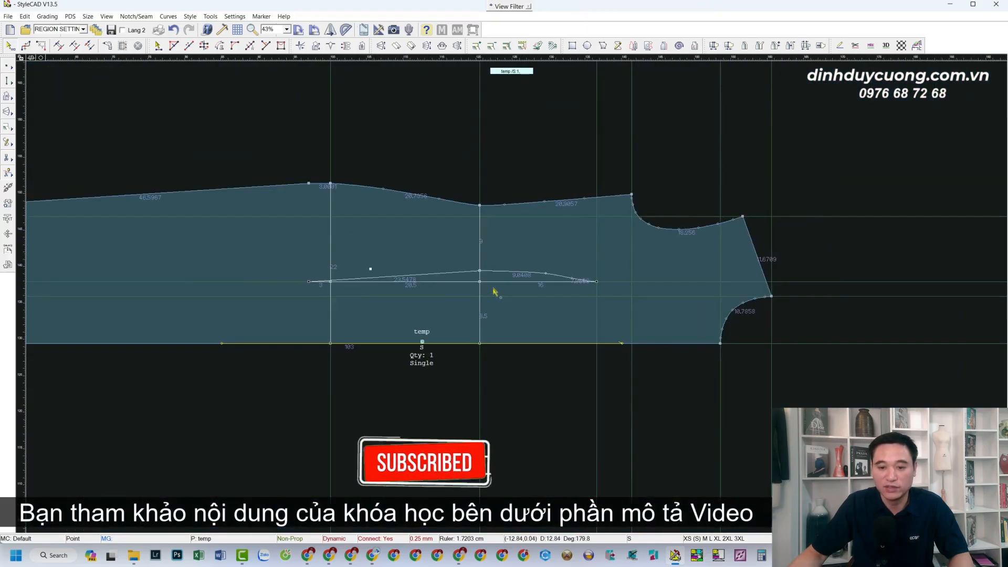
pyautogui.scroll(2, 525, 311)
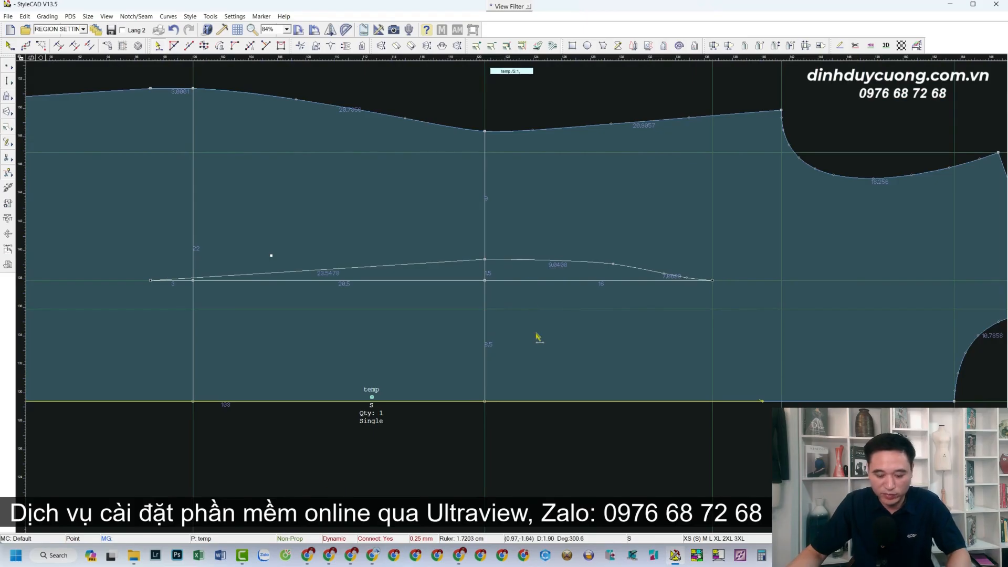
# Mirror the three upper dart segments below the centre line
pyautogui.click(464, 258)
pyautogui.click(560, 258)
pyautogui.click(636, 271)
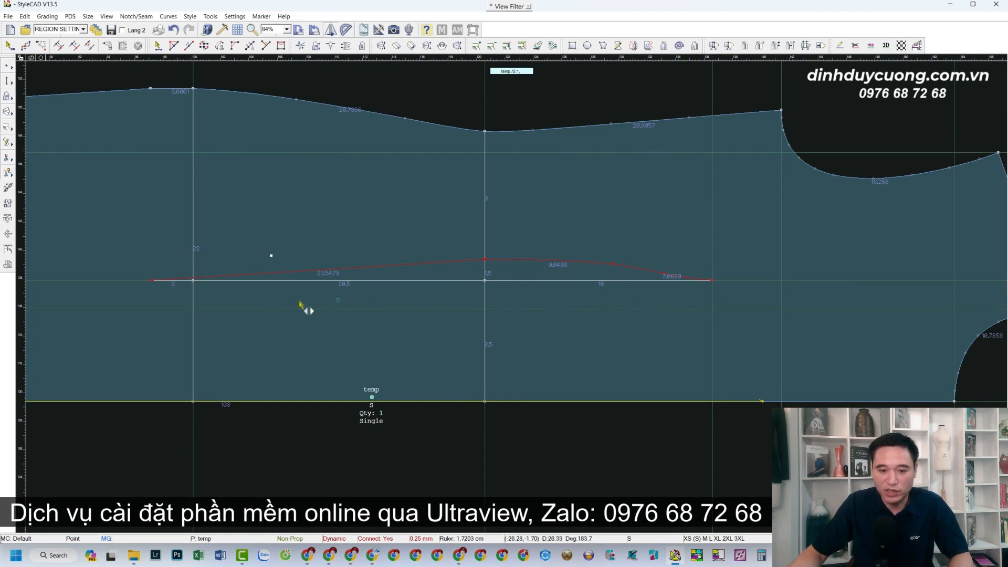
pyautogui.click(151, 281)
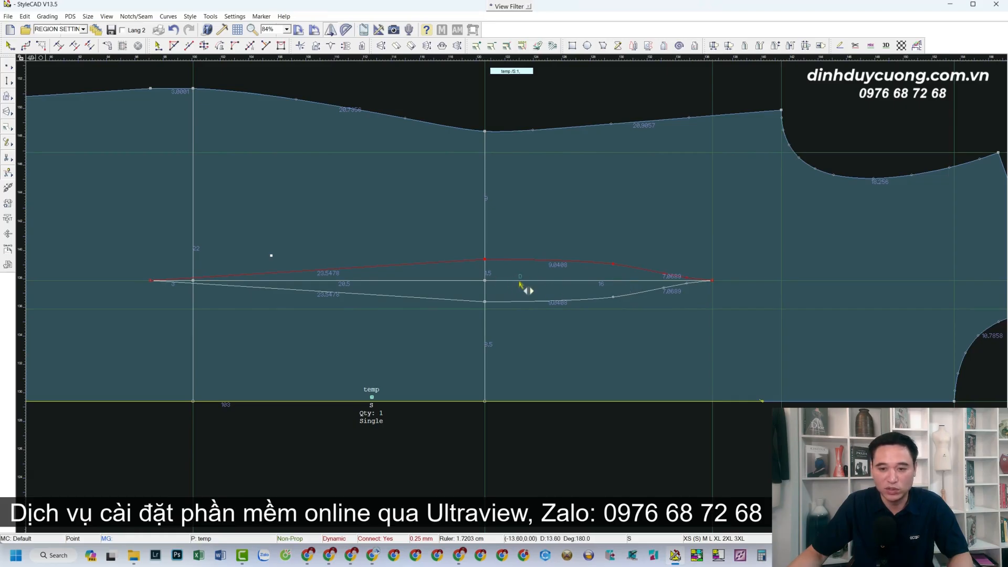
# Deselect the dart and add a vertical guide through a dart curve point
pyautogui.click(543, 226)
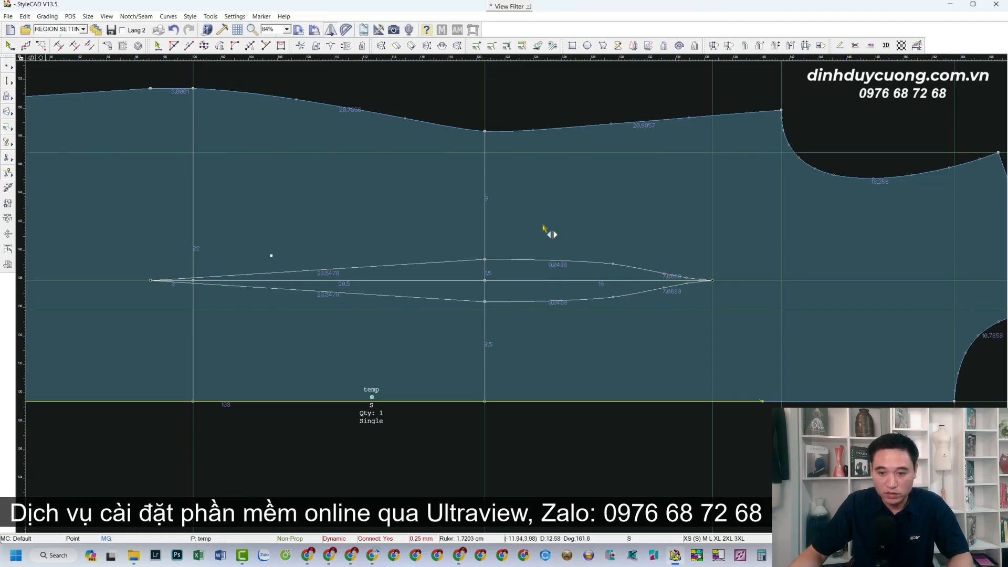
pyautogui.scroll(-3, 558, 291)
pyautogui.scroll(3, 565, 286)
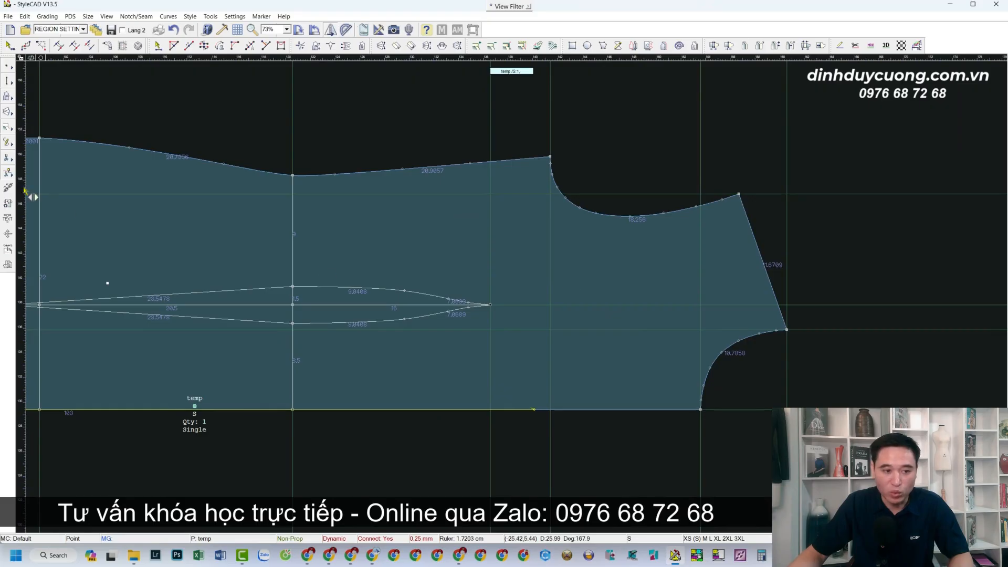
pyautogui.moveTo(21, 187); pyautogui.dragTo(405, 291)
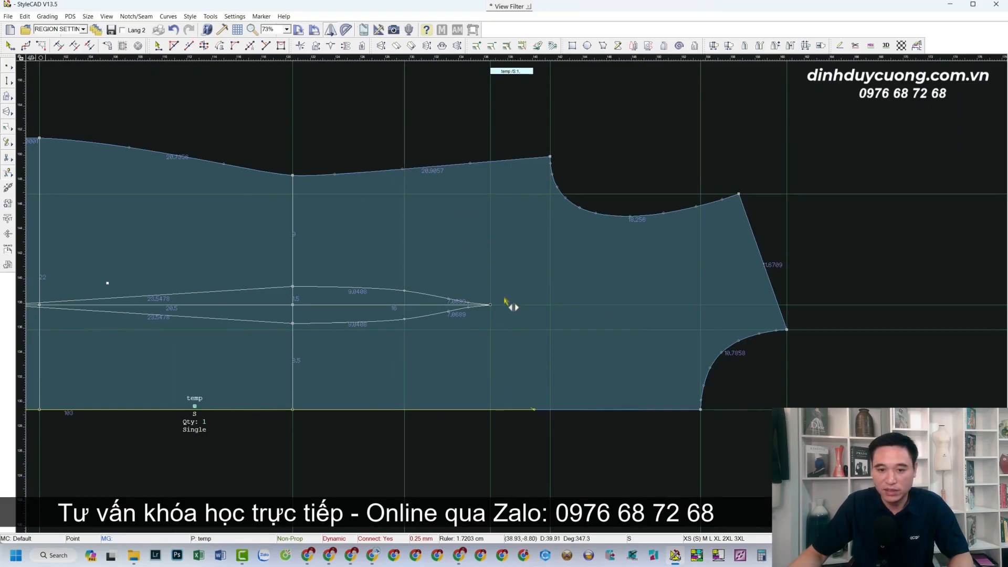
pyautogui.scroll(3, 498, 281)
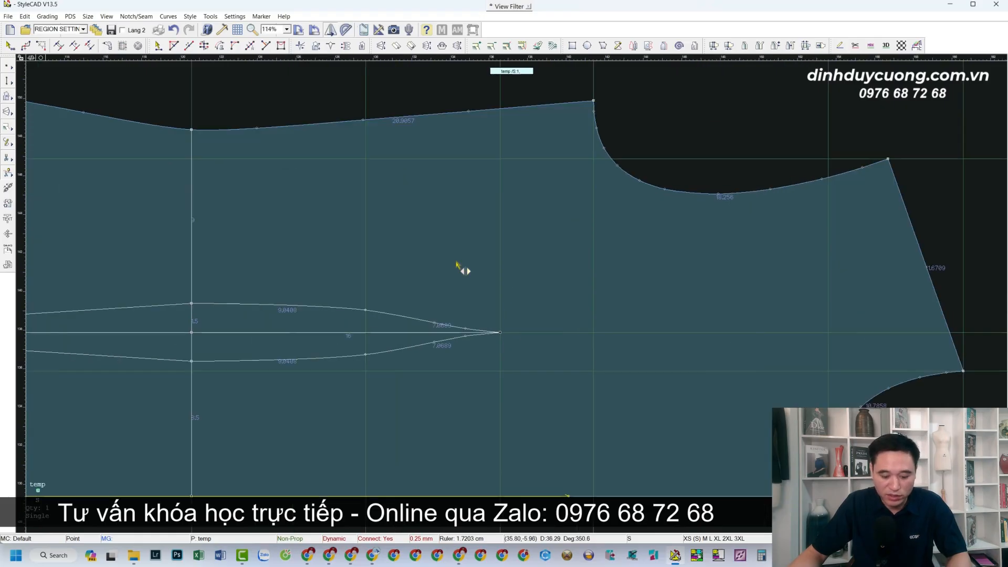
# Draw a guide line from the dart tip to the top edge
pyautogui.click(499, 332)
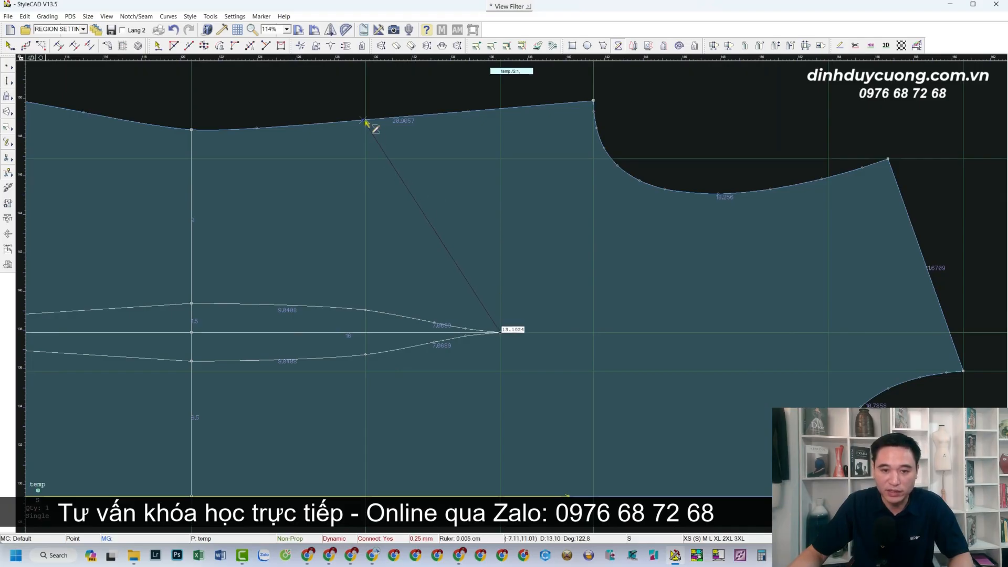
pyautogui.scroll(5, 365, 122)
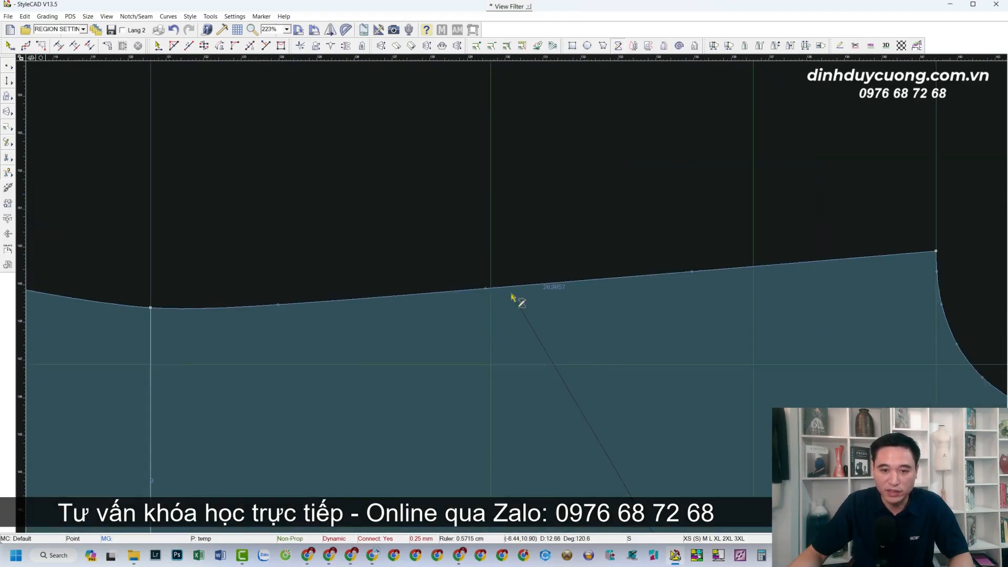
pyautogui.click(479, 288)
pyautogui.scroll(-5, 551, 337)
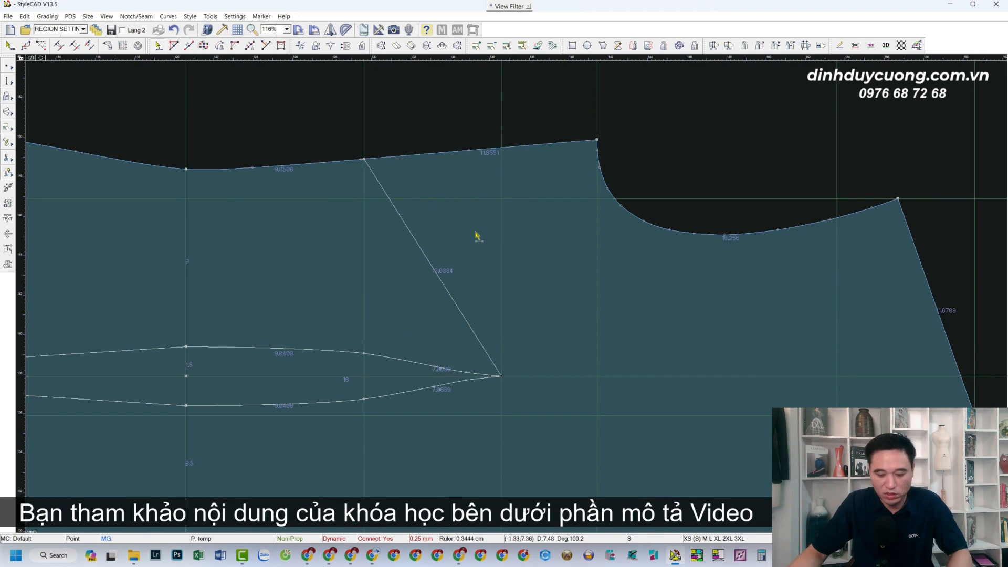
# Draw a 4.2 cm circle on the top-edge point and a large circle around the dart tip
pyautogui.press('p')
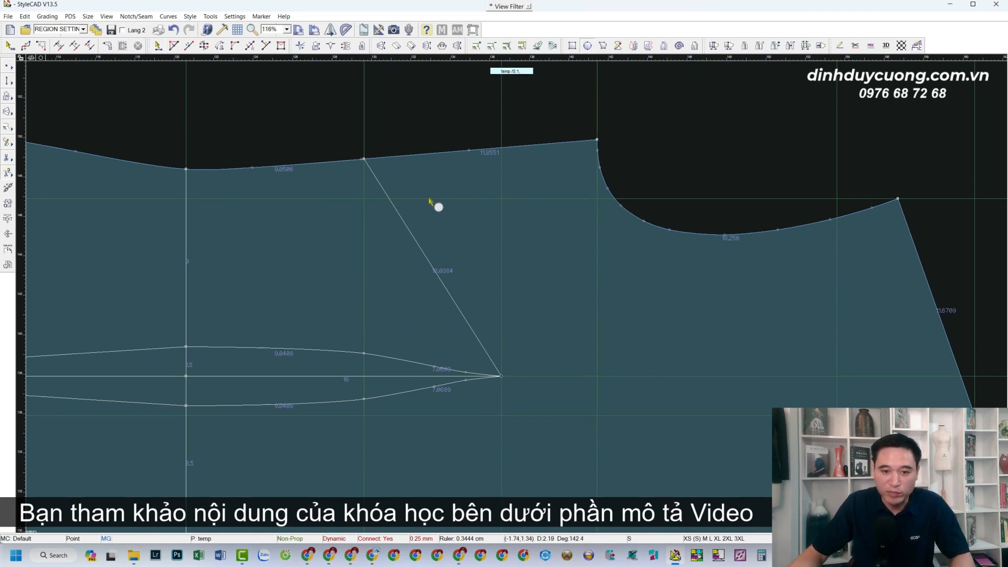
pyautogui.click(364, 159)
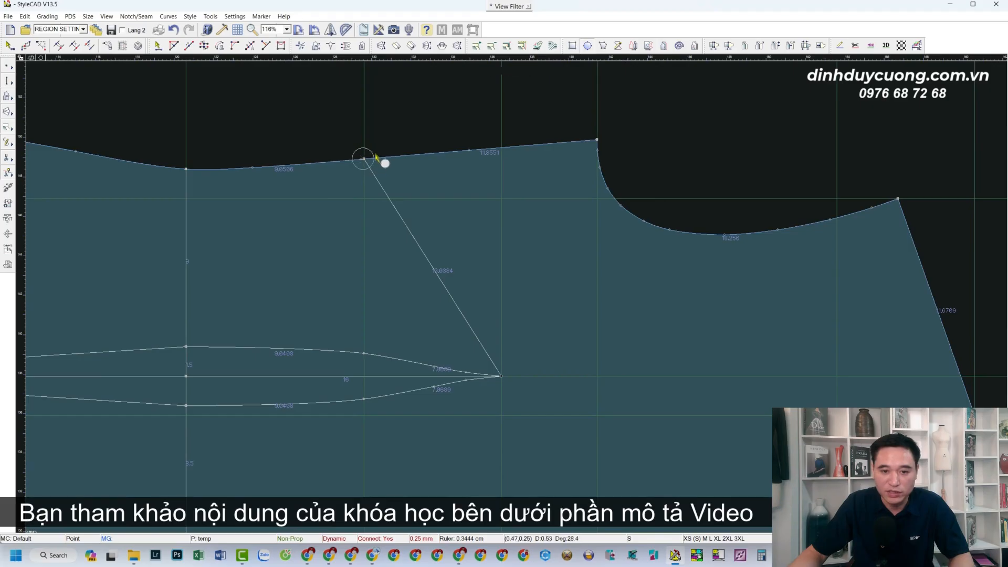
pyautogui.click(421, 138)
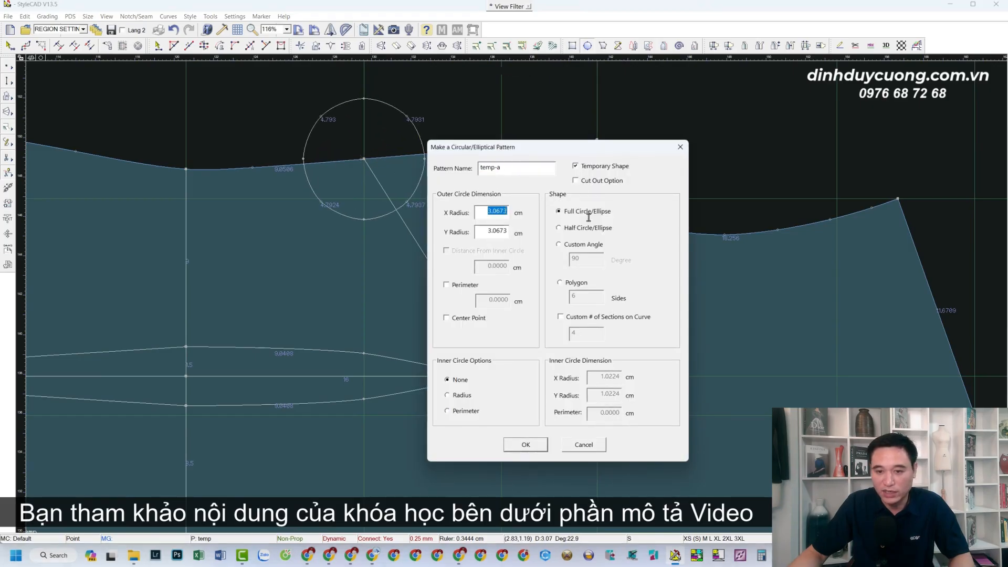
pyautogui.write('4.2')
pyautogui.press('Tab')
pyautogui.write('4.2')
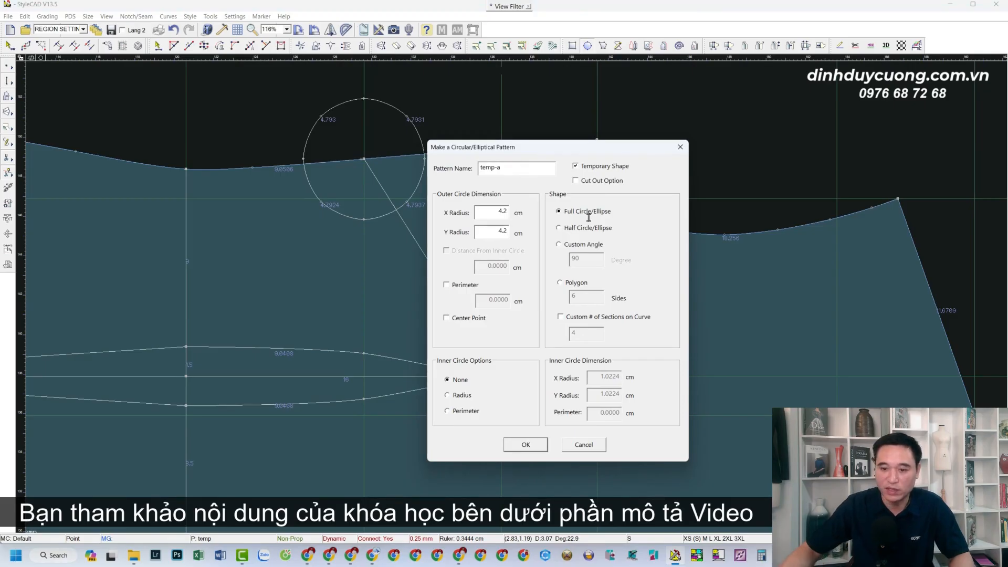
pyautogui.click(526, 445)
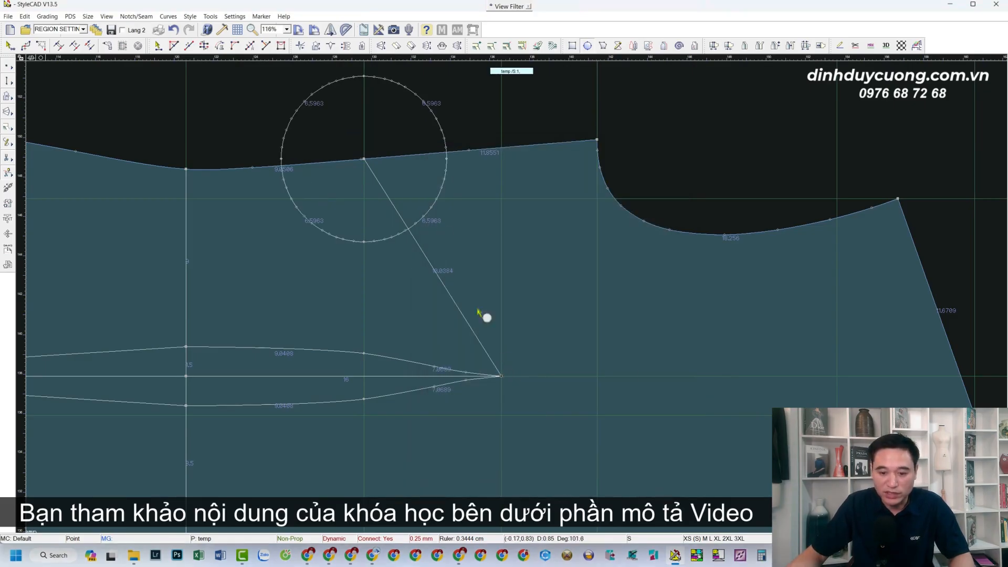
pyautogui.click(364, 158)
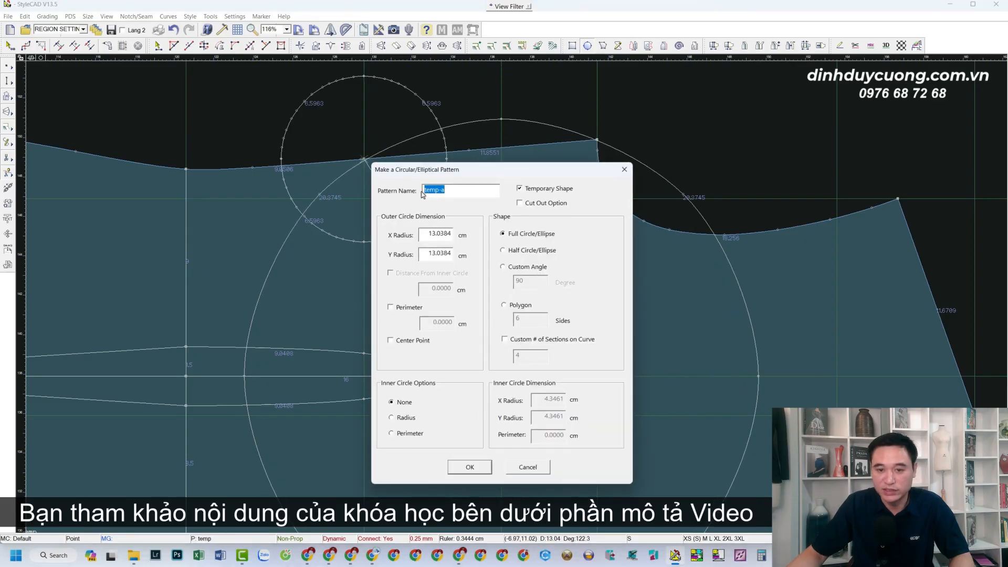
pyautogui.click(479, 467)
pyautogui.scroll(5, 514, 292)
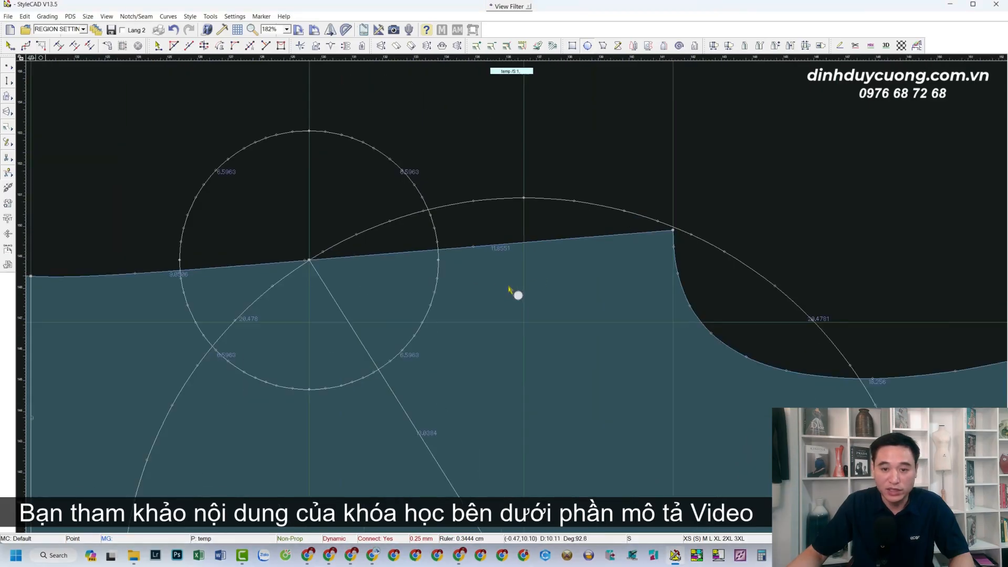
# Move the shoulder point to the intersection of the two circles
pyautogui.press('p')
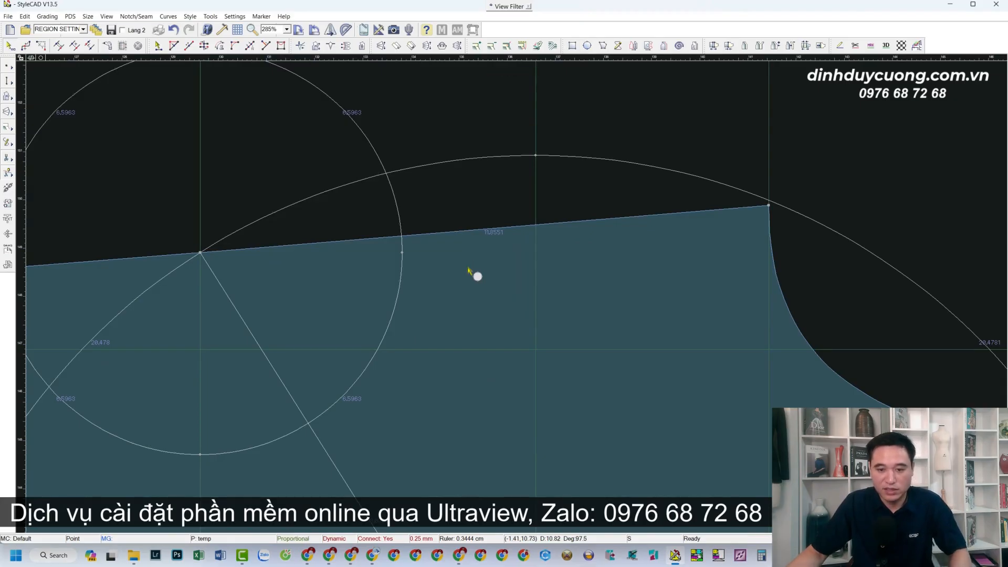
pyautogui.click(468, 268)
pyautogui.click(435, 233)
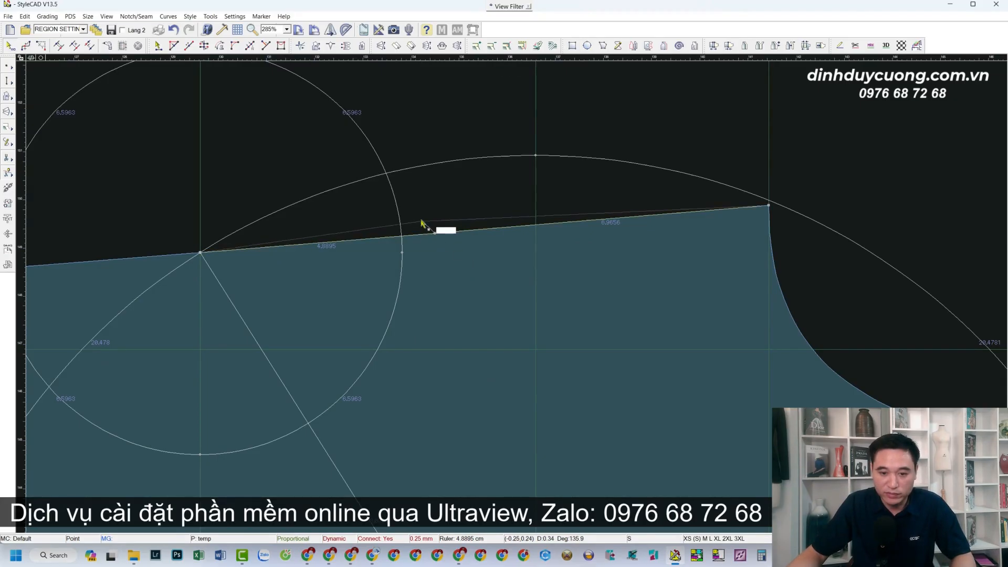
pyautogui.click(387, 175)
pyautogui.scroll(-3, 399, 197)
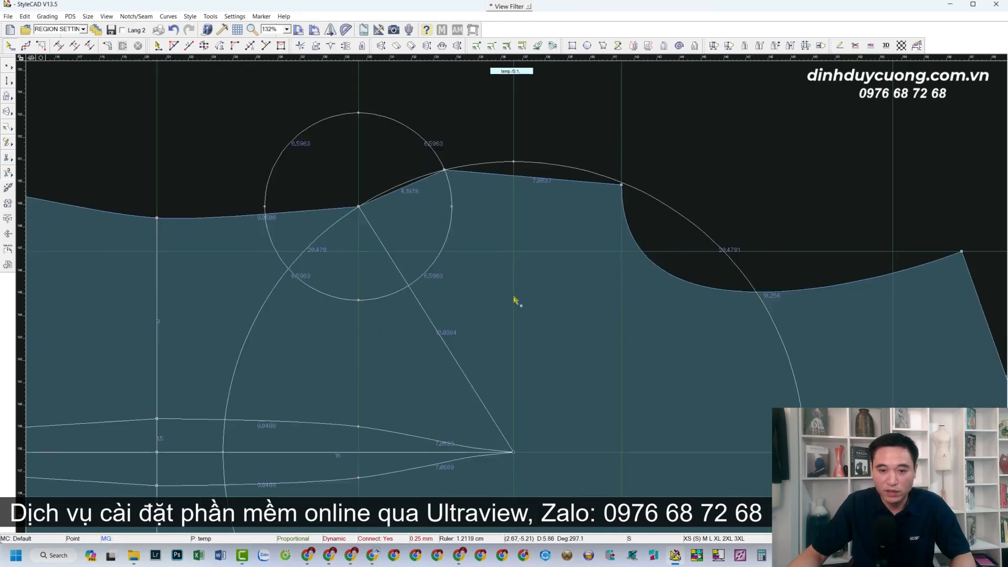
pyautogui.scroll(1, 532, 321)
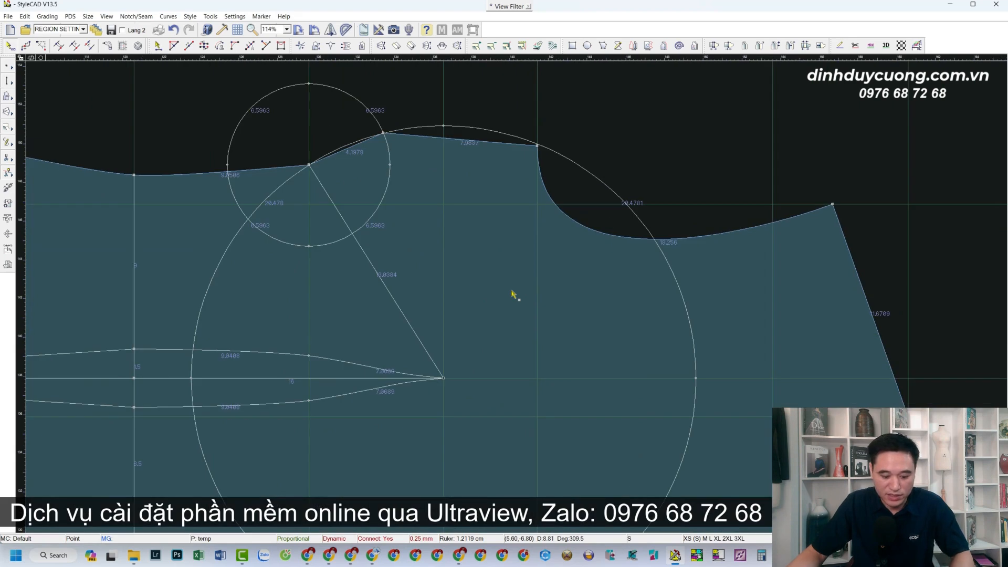
pyautogui.scroll(-1, 422, 296)
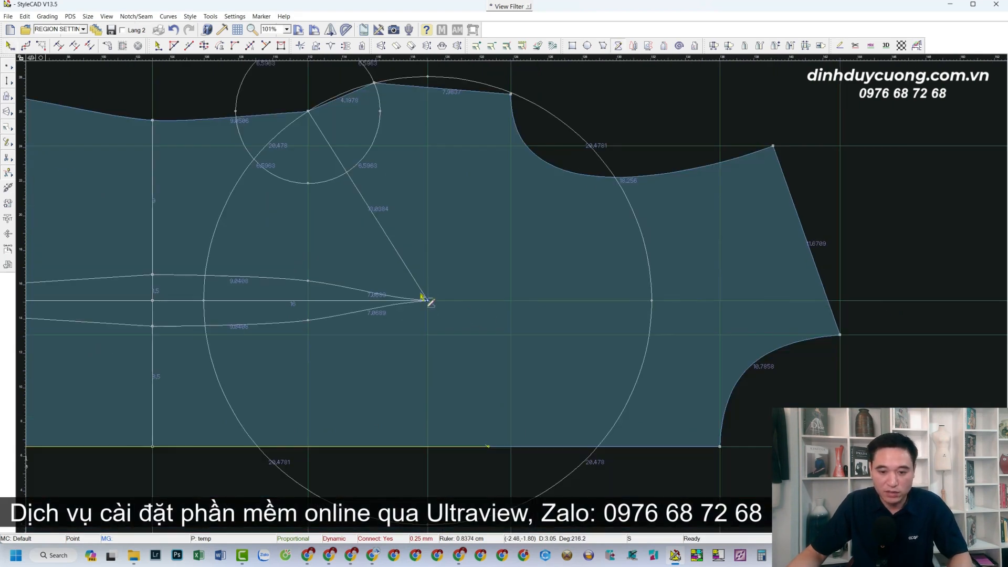
# Draw the new dart leg from the dart tip to the raised shoulder point
pyautogui.click(428, 302)
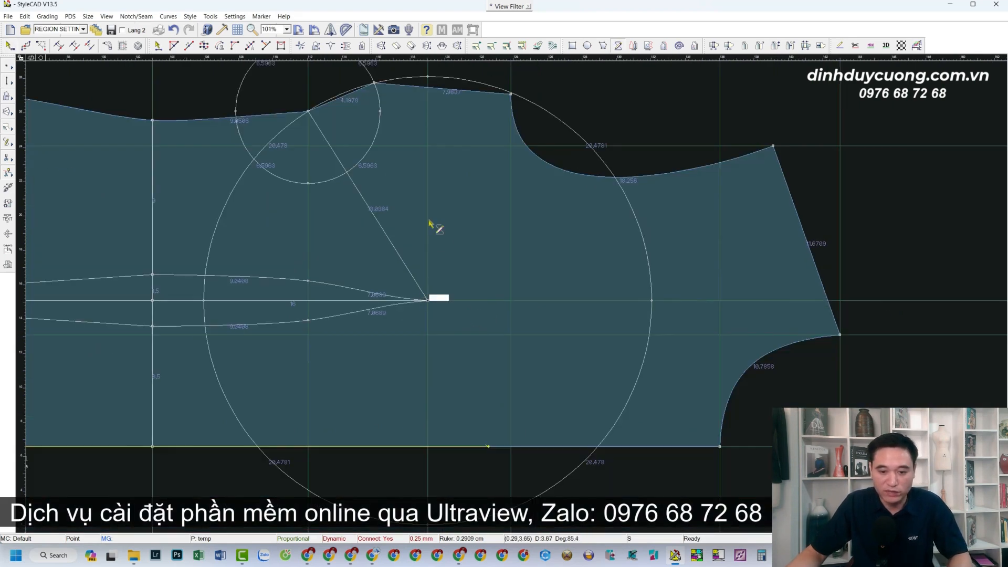
pyautogui.click(376, 85)
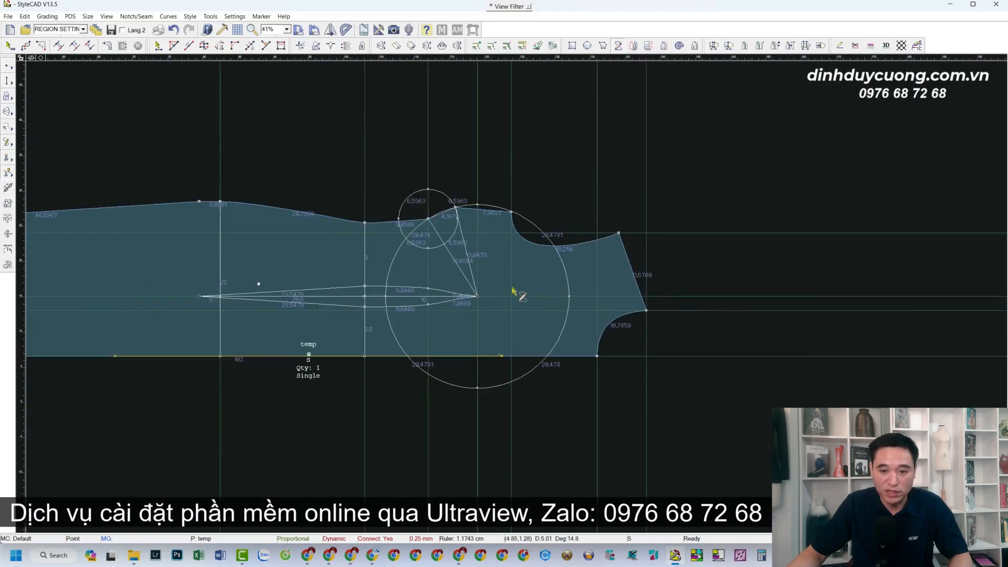
pyautogui.scroll(-5, 518, 292)
pyautogui.scroll(3, 517, 291)
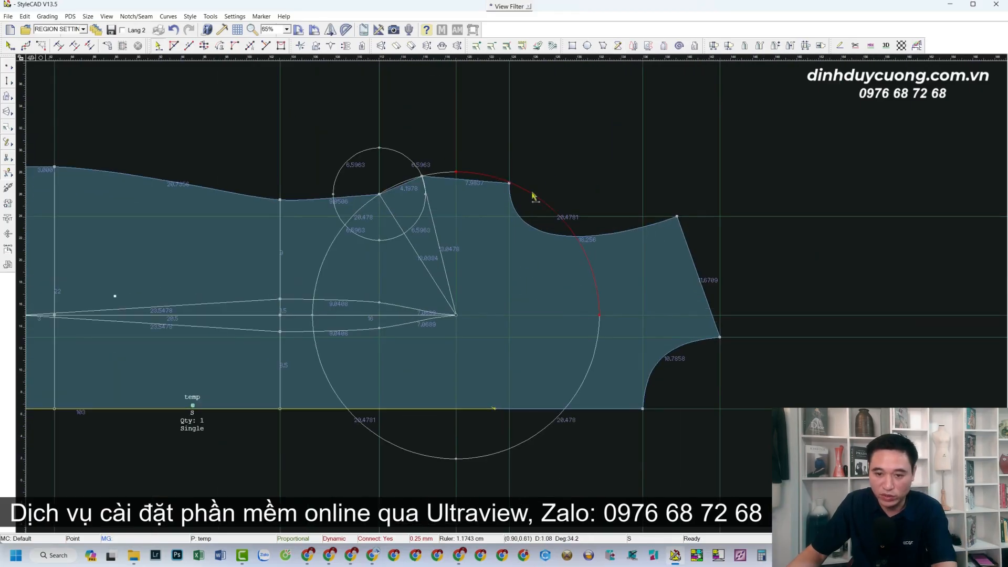
# Delete the leftover arcs of both helper circles
pyautogui.press('Delete')
pyautogui.moveTo(363, 211); pyautogui.dragTo(328, 218)
pyautogui.press('Delete')
pyautogui.moveTo(350, 173); pyautogui.dragTo(326, 142)
pyautogui.press('Delete')
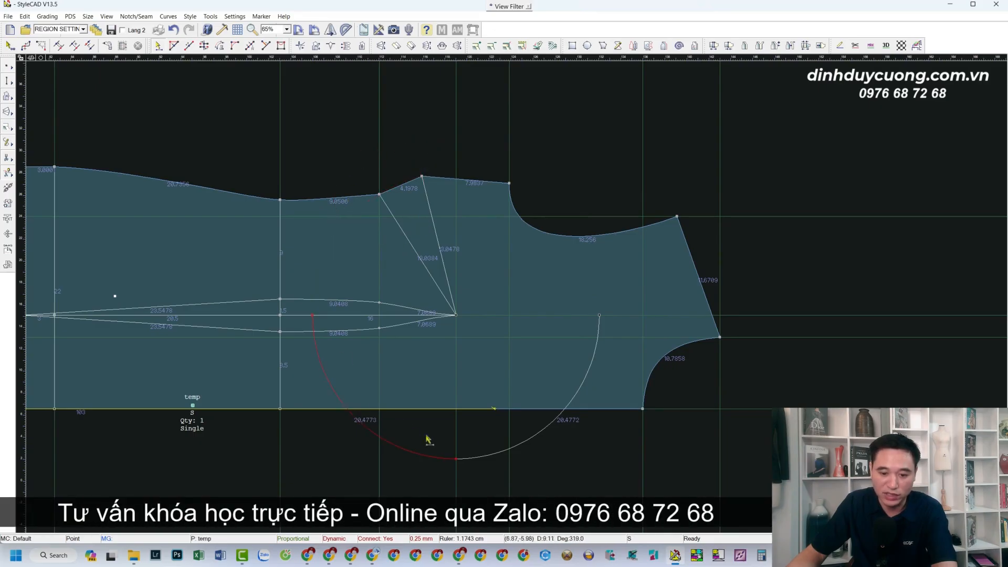
pyautogui.press('Delete')
pyautogui.scroll(-3, 442, 328)
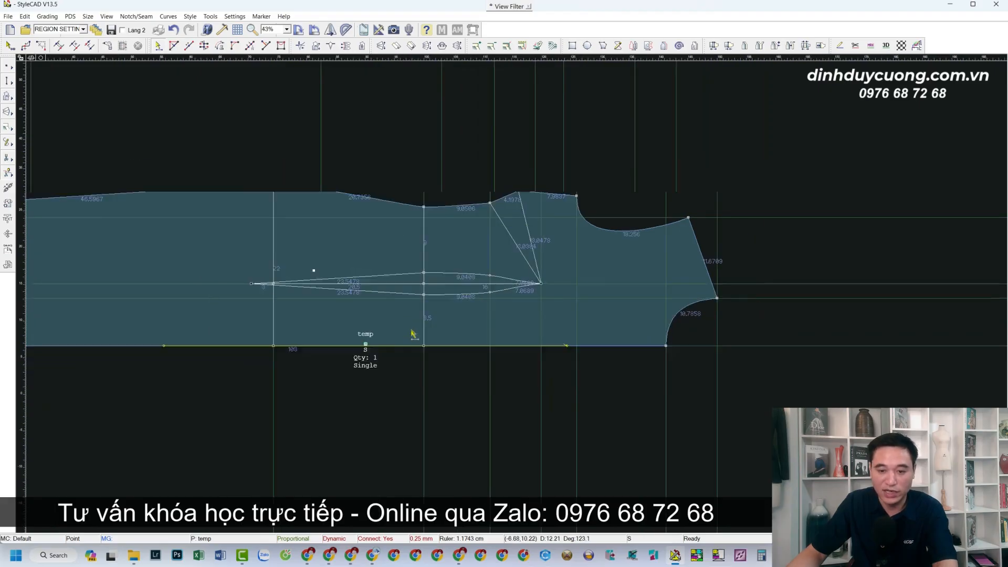
# Split off the shoulder dart wedge as its own piece and delete it, leaving temp-a
pyautogui.scroll(1, 514, 292)
pyautogui.scroll(1, 531, 292)
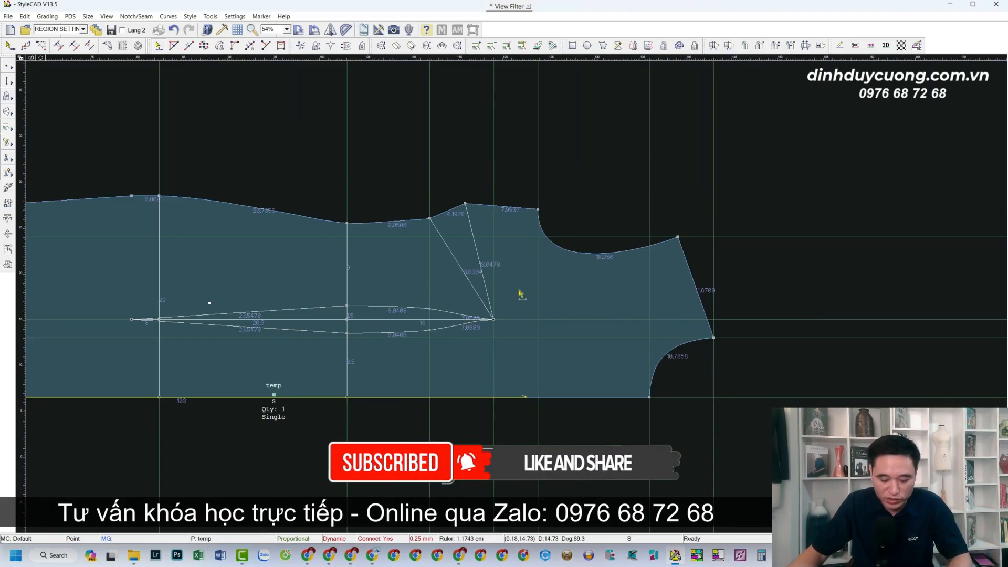
pyautogui.press('d')
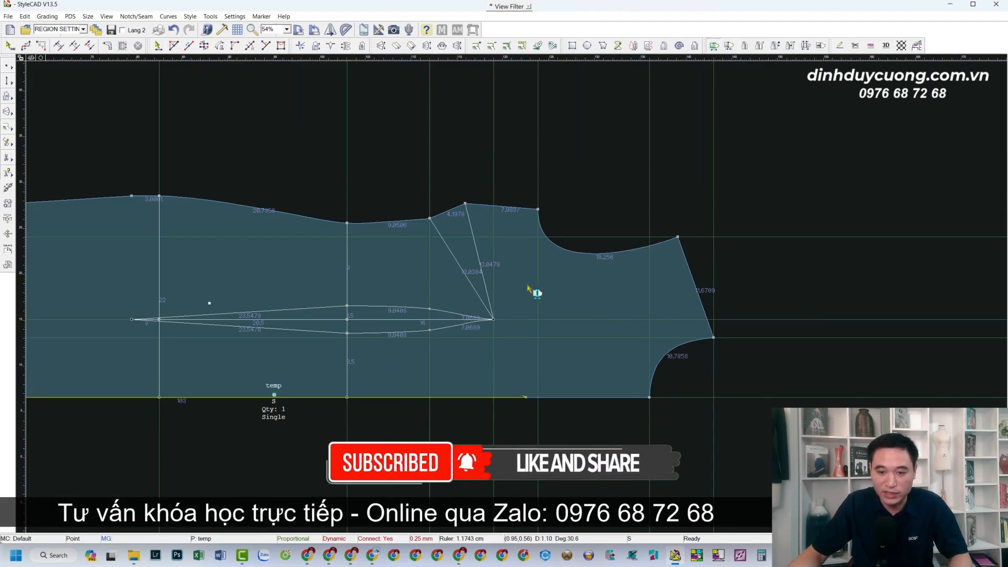
pyautogui.scroll(1, 531, 287)
pyautogui.moveTo(459, 254); pyautogui.dragTo(634, 156)
pyautogui.rightClick(454, 298)
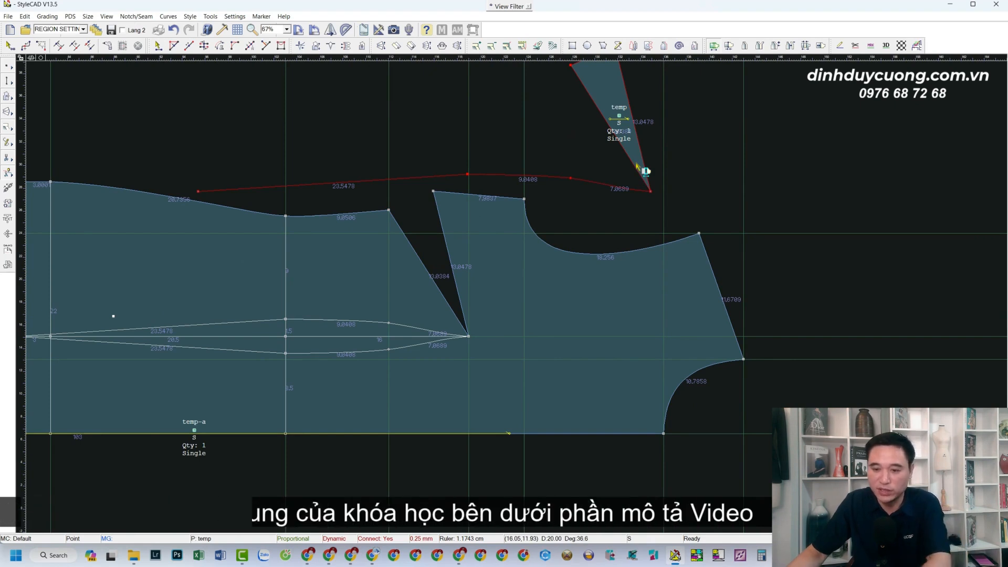
pyautogui.press('Delete')
pyautogui.scroll(-3, 495, 287)
pyautogui.scroll(1, 477, 271)
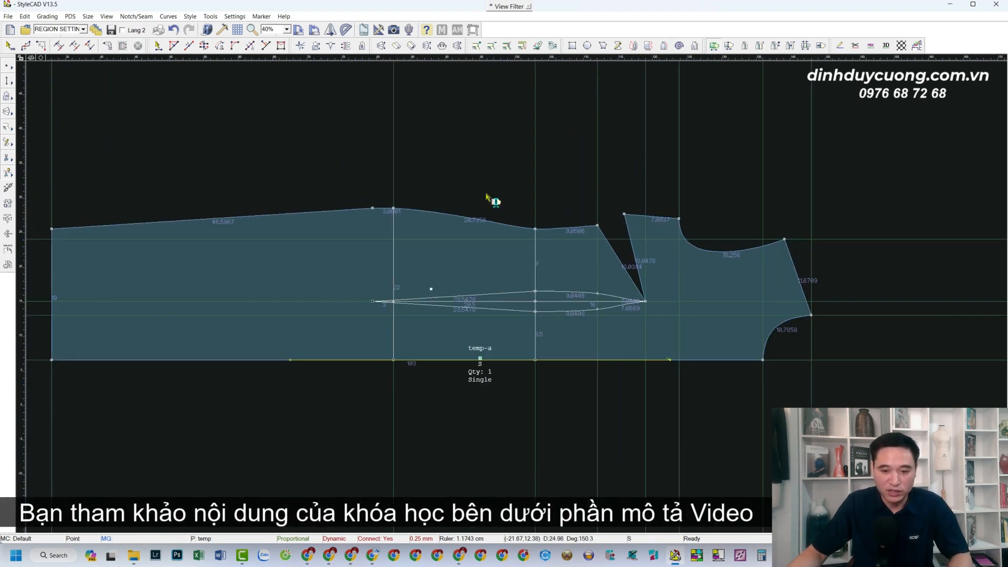
pyautogui.press('Escape')
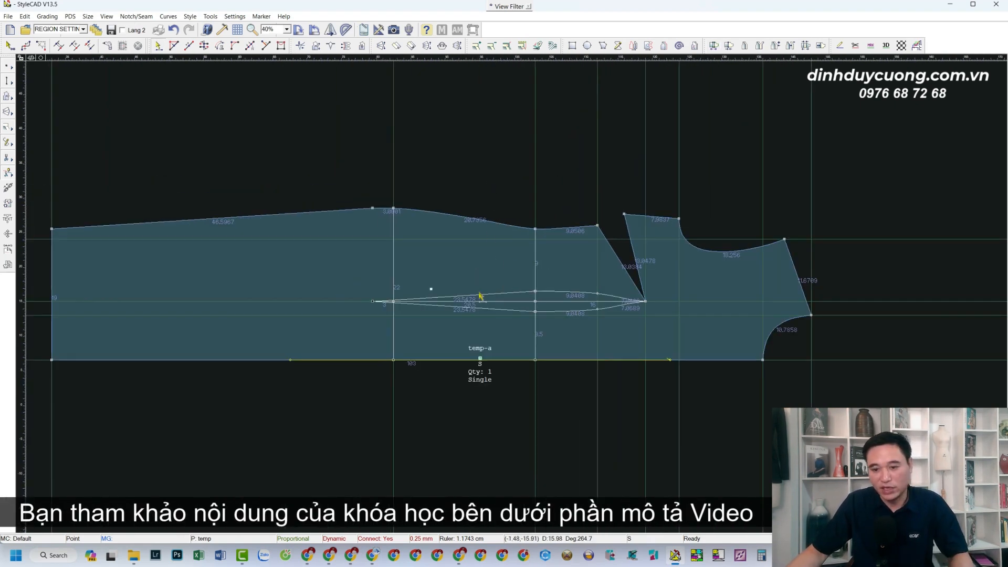
pyautogui.scroll(1, 479, 295)
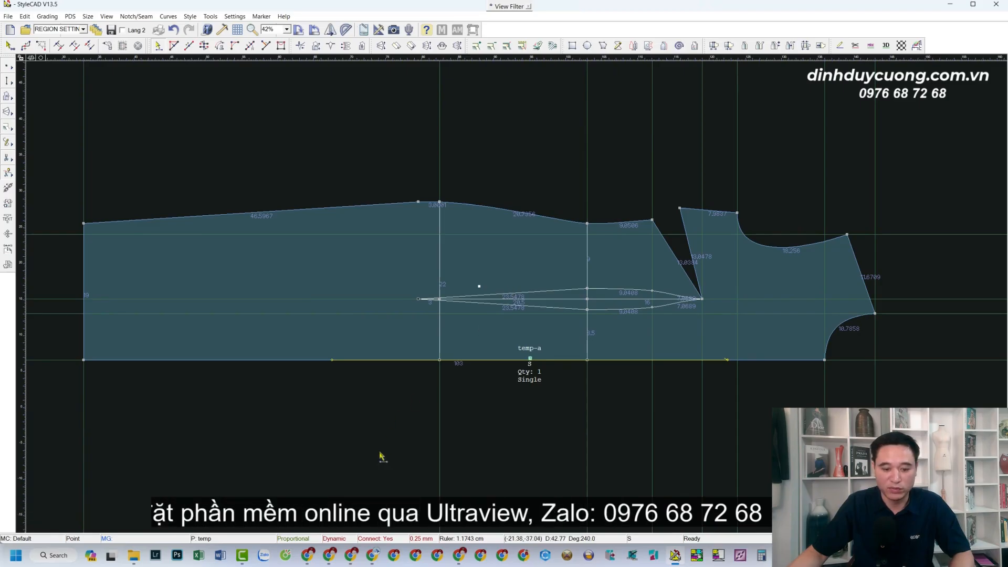
pyautogui.click(307, 555)
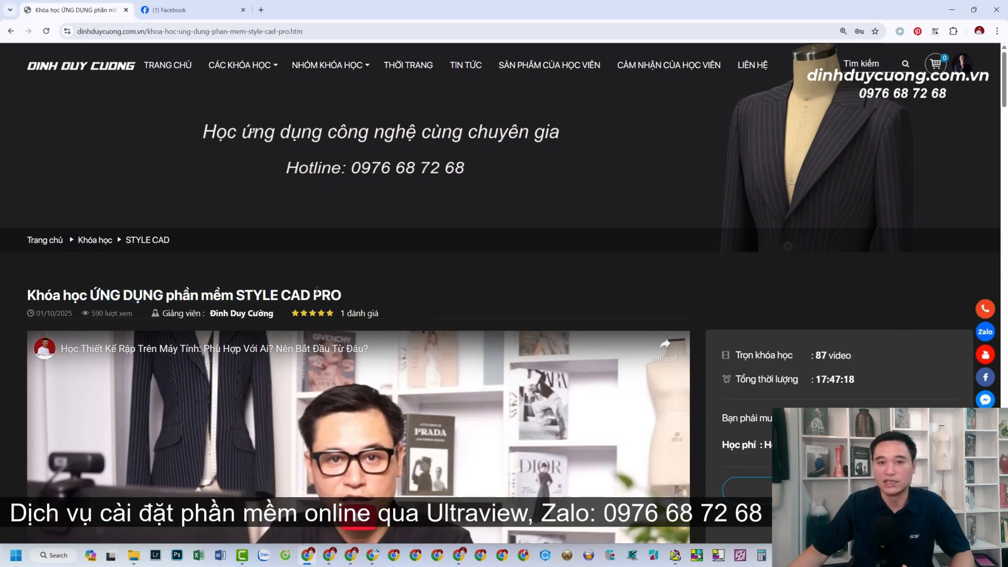
# Scroll down the STYLE CAD PRO course page to the lesson list
pyautogui.scroll(-20, 317, 291)
pyautogui.scroll(-19, 317, 290)
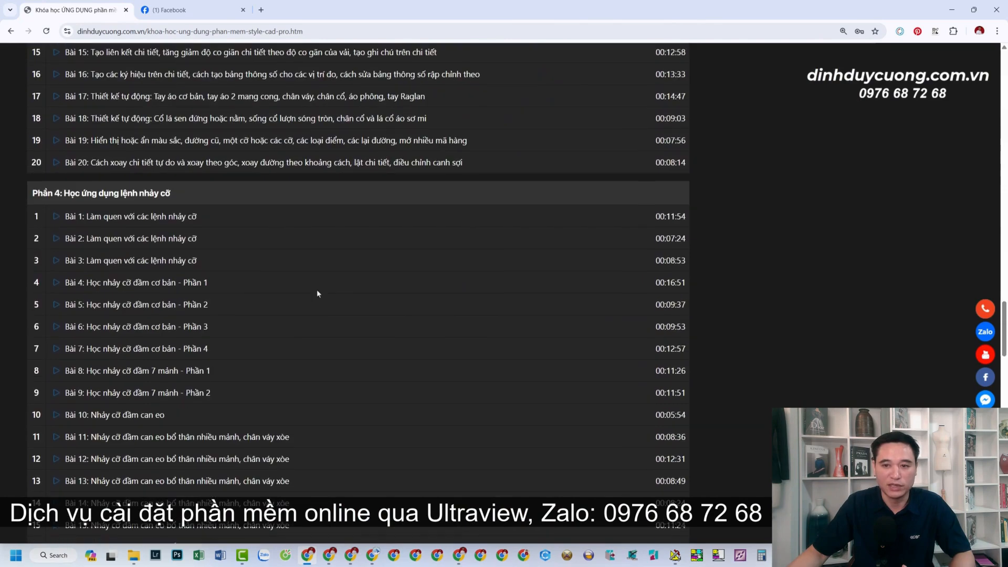
pyautogui.scroll(-4, 317, 289)
pyautogui.scroll(17, 316, 289)
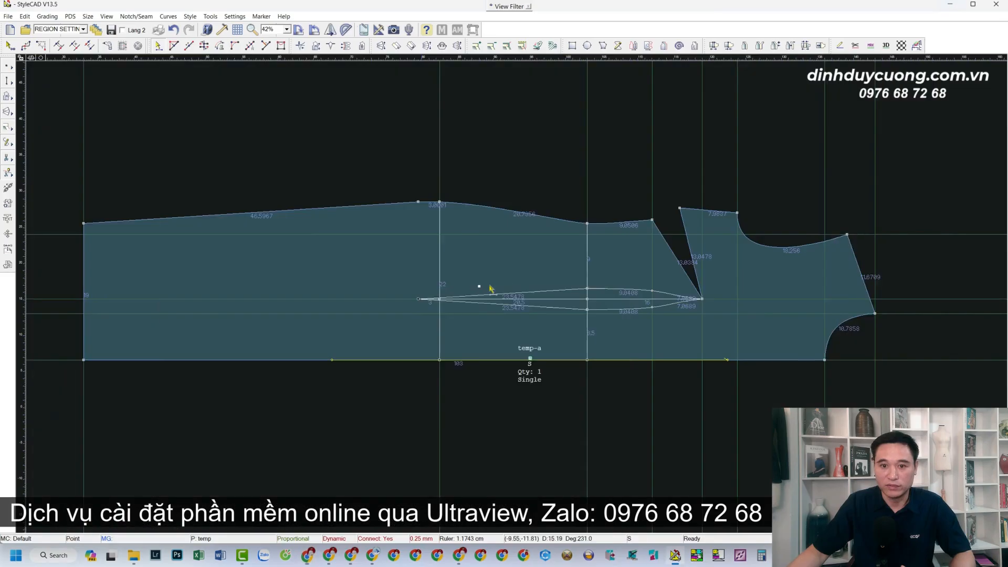
# Minimize Chrome to bring the temp-a pattern piece back into view
pyautogui.click(951, 9)
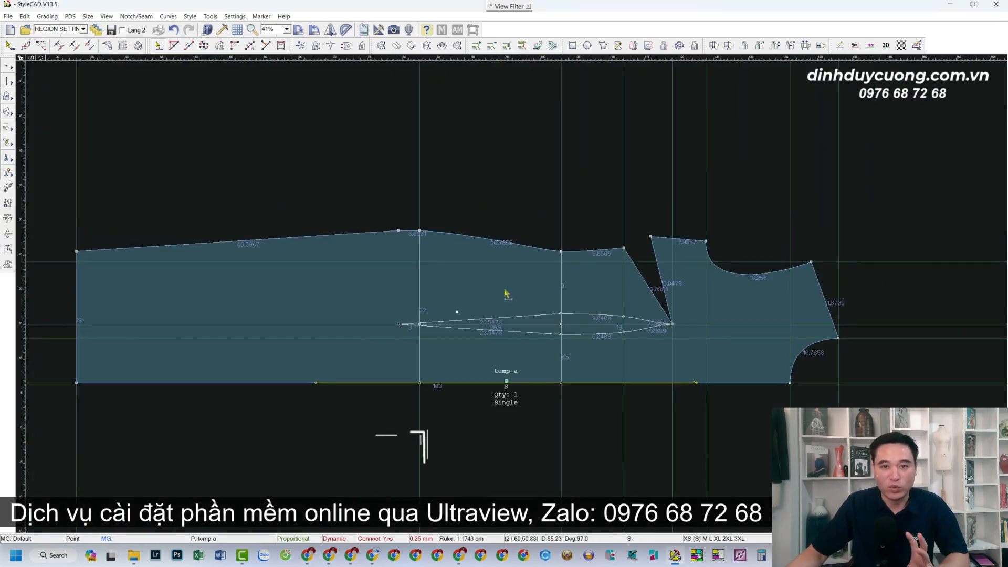